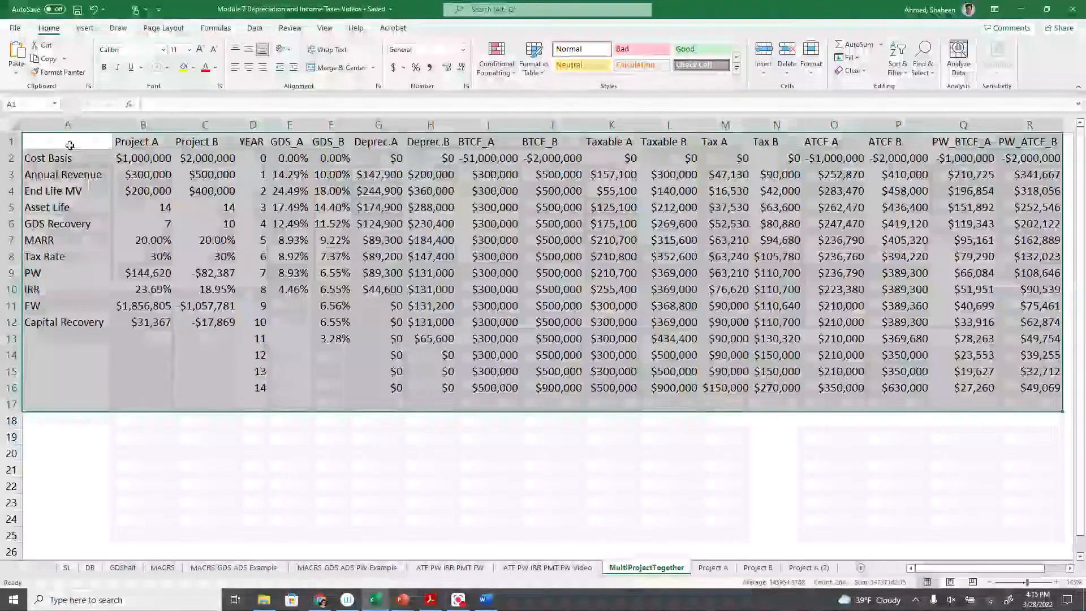
# - Open the Project A (2) sheet and review the project inputs and the GDS_A rate column
pyautogui.click(798, 567)
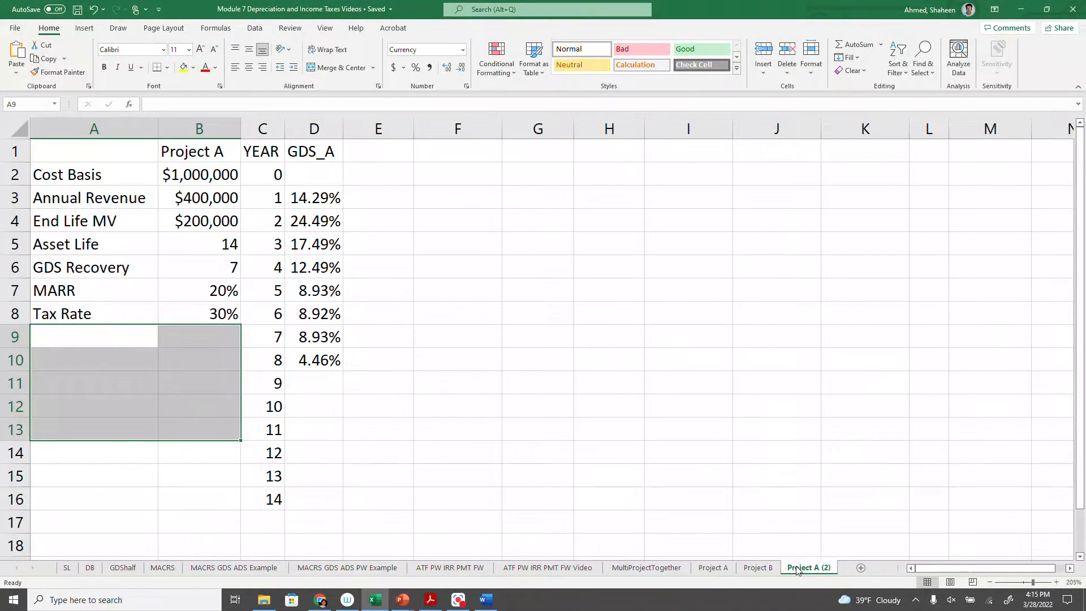
pyautogui.click(328, 368)
pyautogui.moveTo(92, 160); pyautogui.dragTo(205, 318)
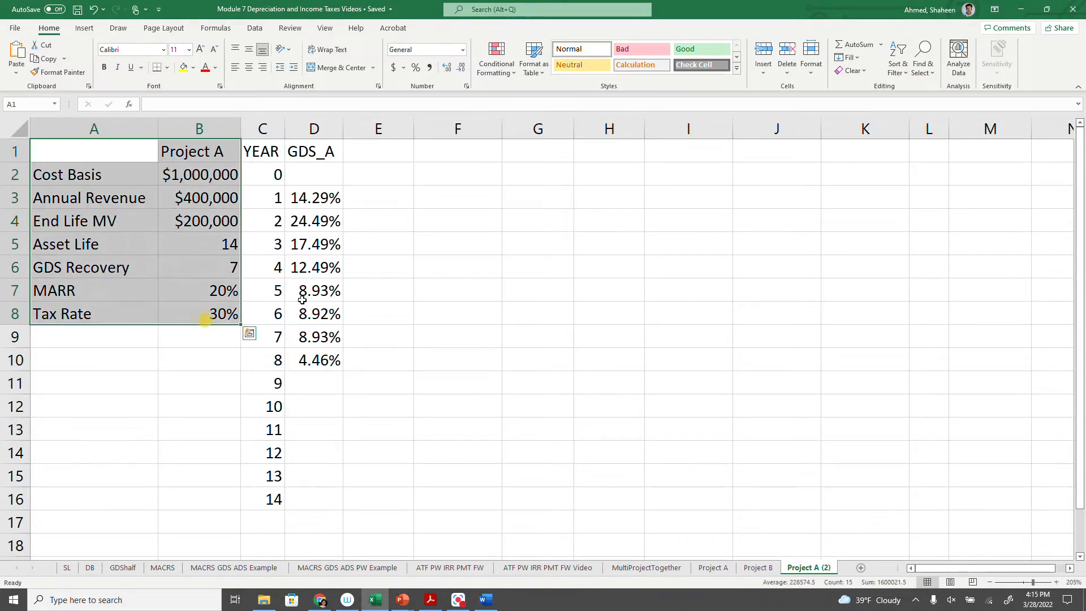
pyautogui.click(321, 129)
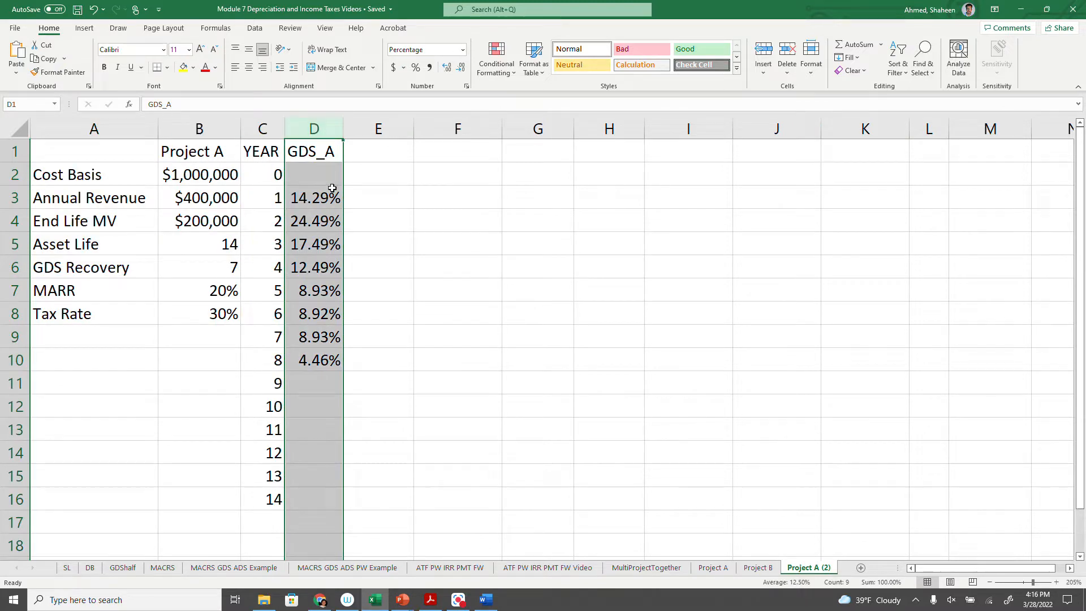
pyautogui.click(394, 151)
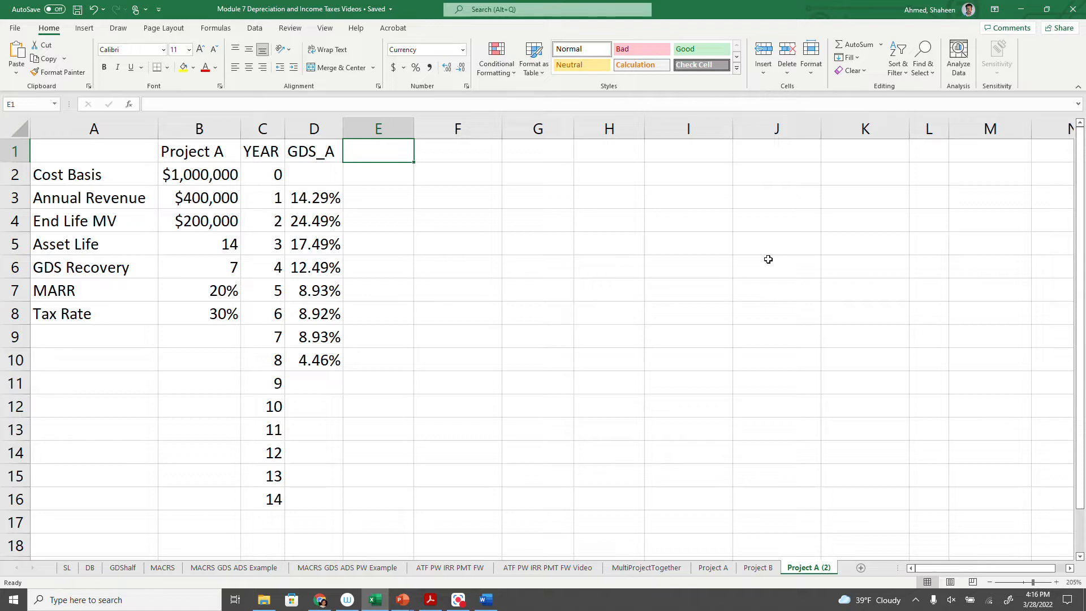
pyautogui.moveTo(209, 176); pyautogui.dragTo(230, 252)
# - Enter the column header "Deprec." in cell E1
pyautogui.click(379, 146)
pyautogui.write('Drepciation')
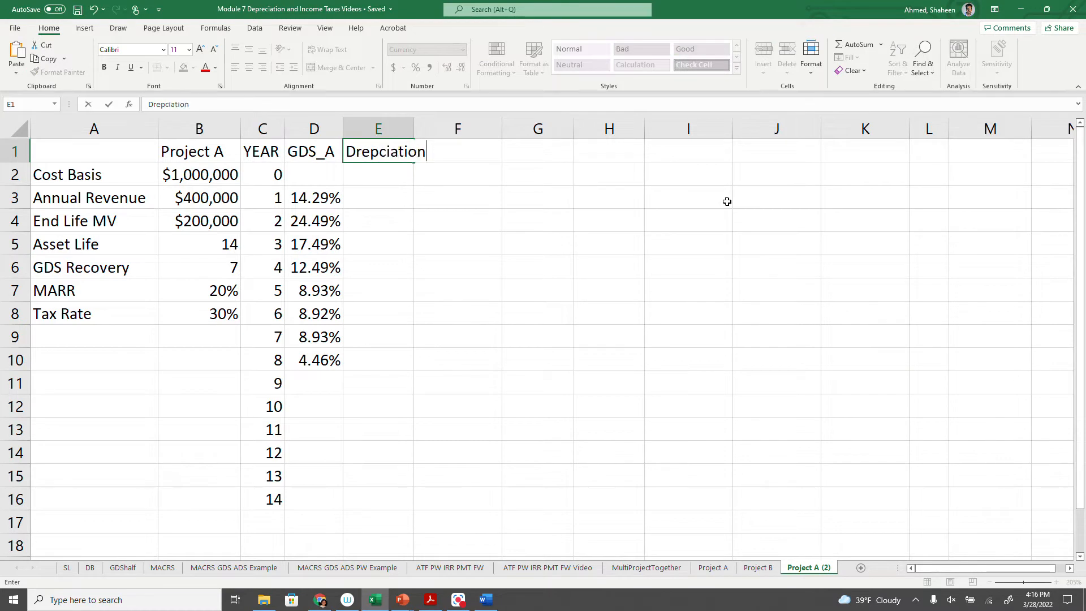
pyautogui.press('BackSpace')
pyautogui.press('BackSpace')
pyautogui.press('BackSpace')
pyautogui.press('BackSpace')
pyautogui.press('BackSpace')
pyautogui.press('BackSpace')
pyautogui.write('.')
pyautogui.press('BackSpace')
pyautogui.press('BackSpace')
pyautogui.press('BackSpace')
pyautogui.press('BackSpace')
pyautogui.press('BackSpace')
pyautogui.write('e')
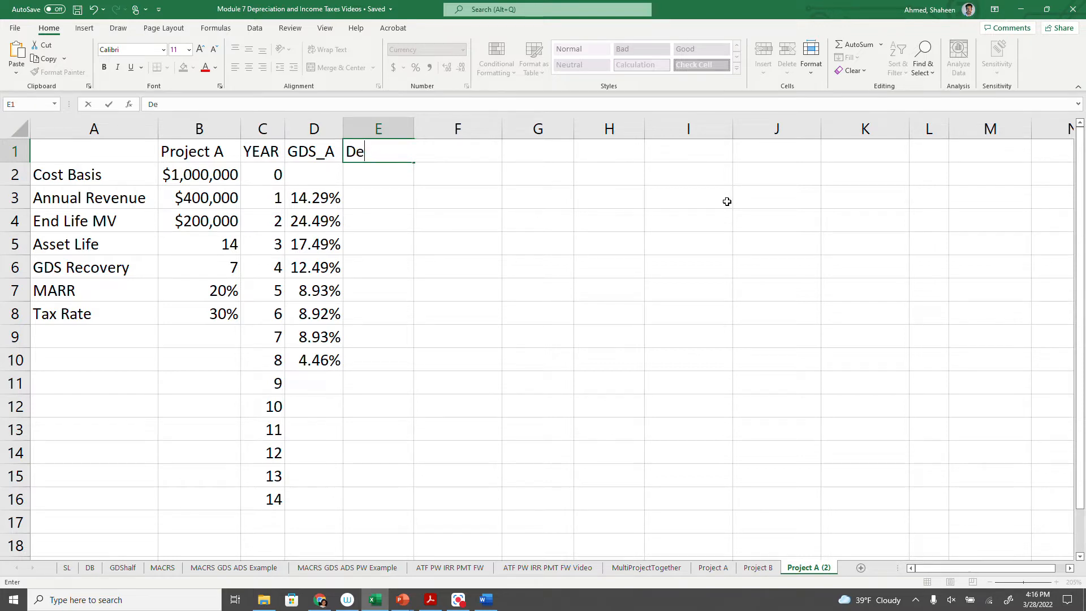
pyautogui.write('prec.')
pyautogui.press('Return')
# - Calculate year 1 depreciation in E3 with =$B$2*D3 and fill the formula down through year 14
pyautogui.press('Down')
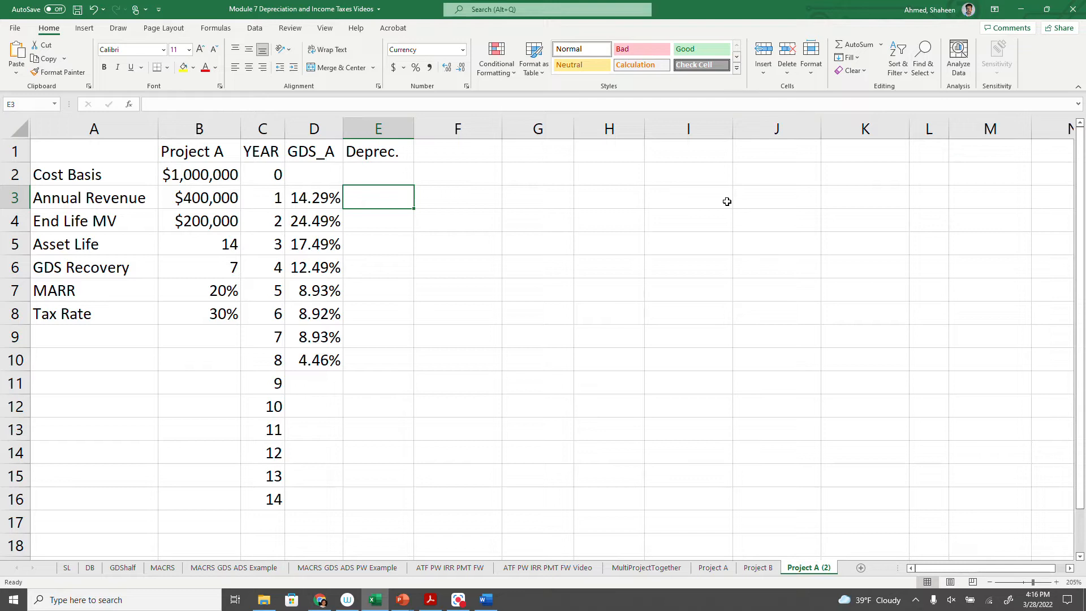
pyautogui.write('=')
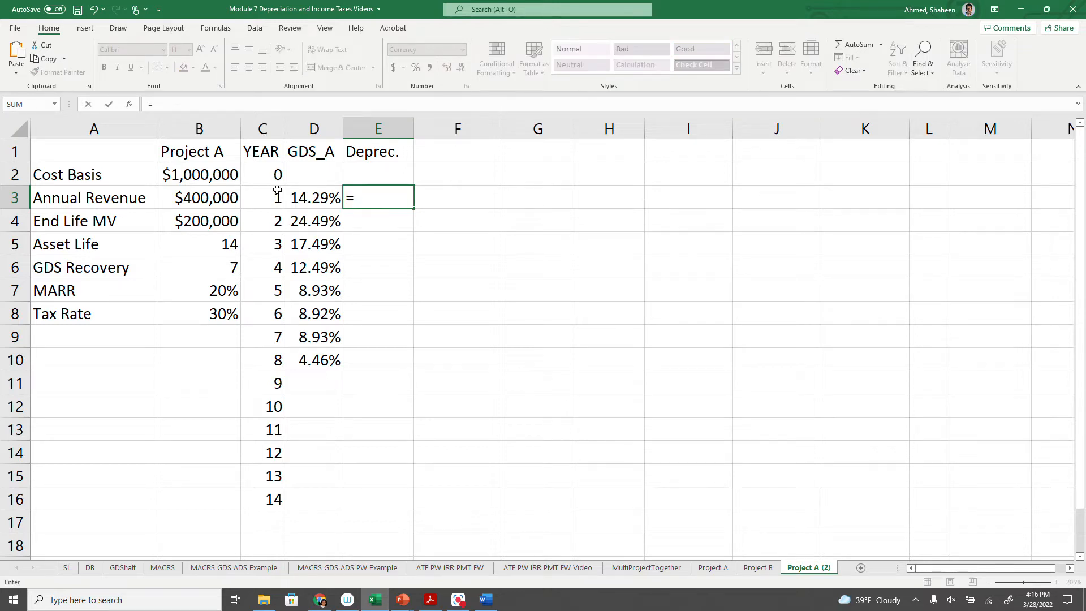
pyautogui.click(188, 175)
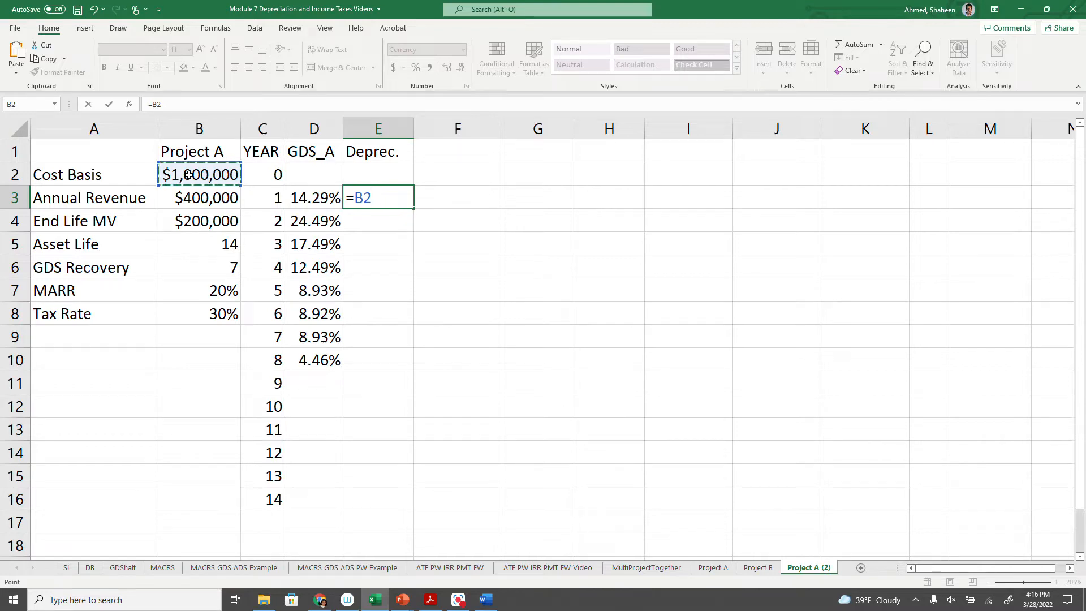
pyautogui.press('F4')
pyautogui.write('*')
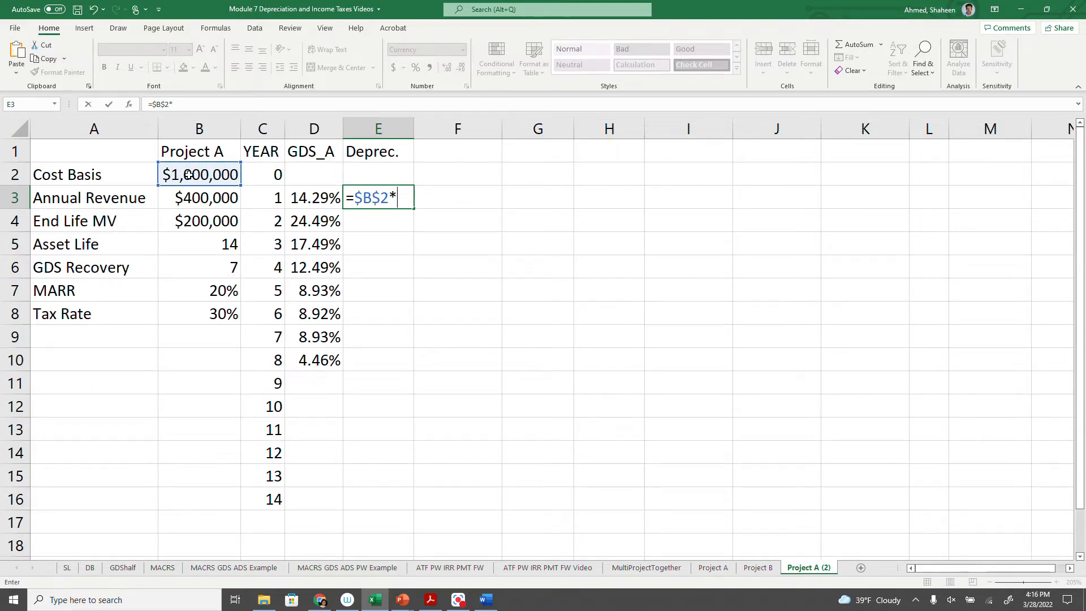
pyautogui.click(325, 202)
pyautogui.press('Return')
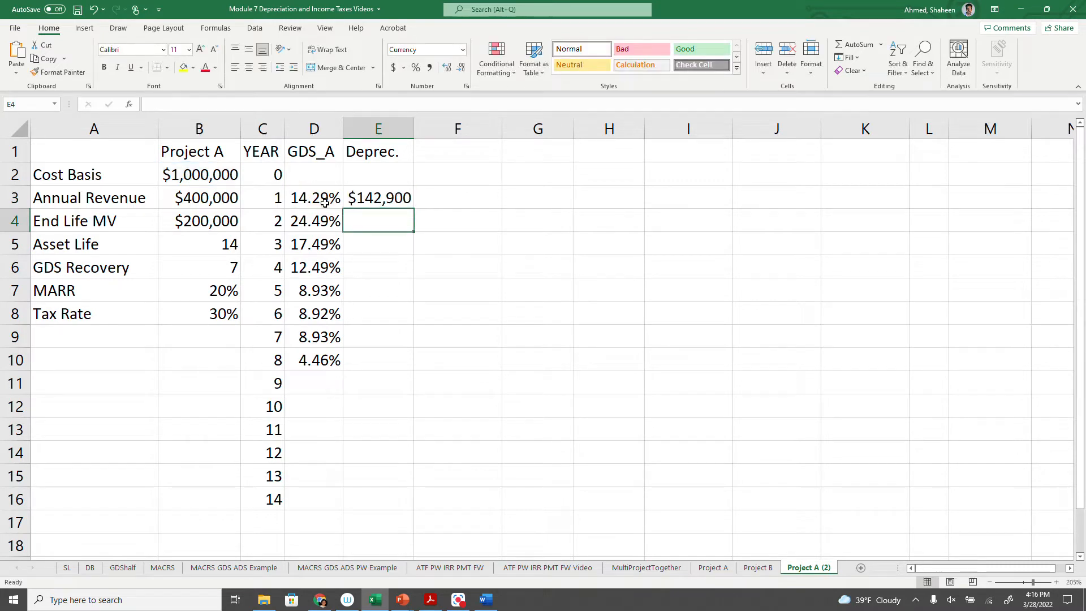
pyautogui.click(393, 196)
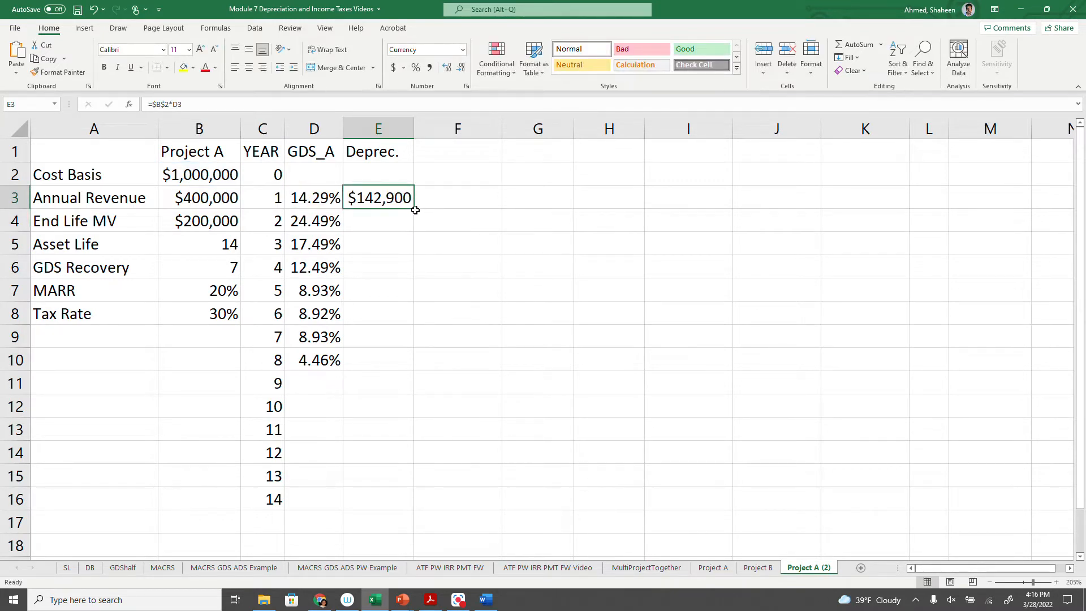
pyautogui.doubleClick(416, 209)
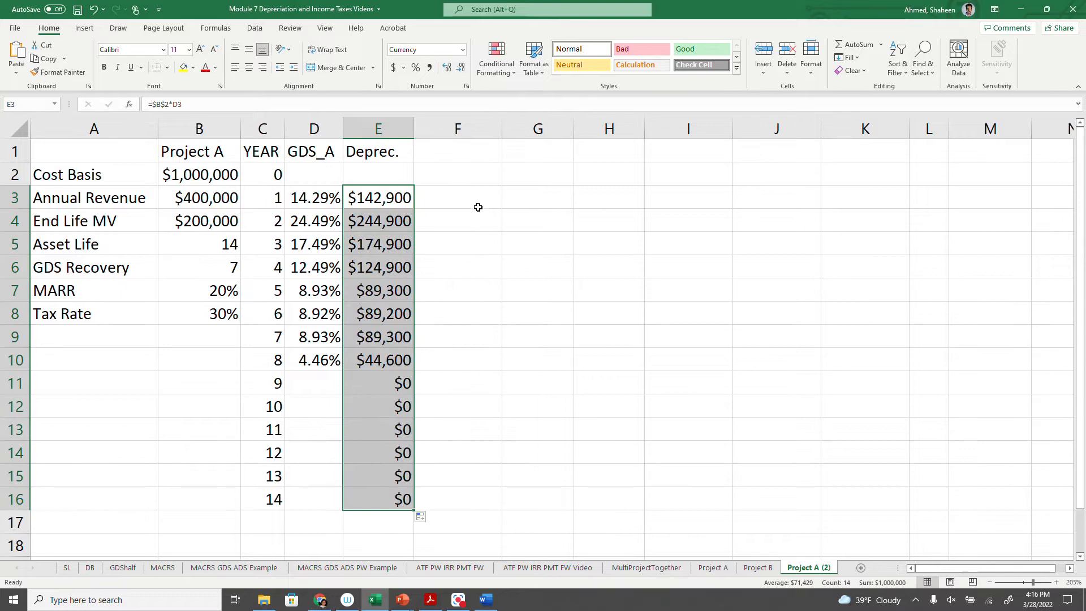
# - Add a BTCF header in F1 and enter the year 0 cash flow in F2 as =-B2
pyautogui.click(467, 151)
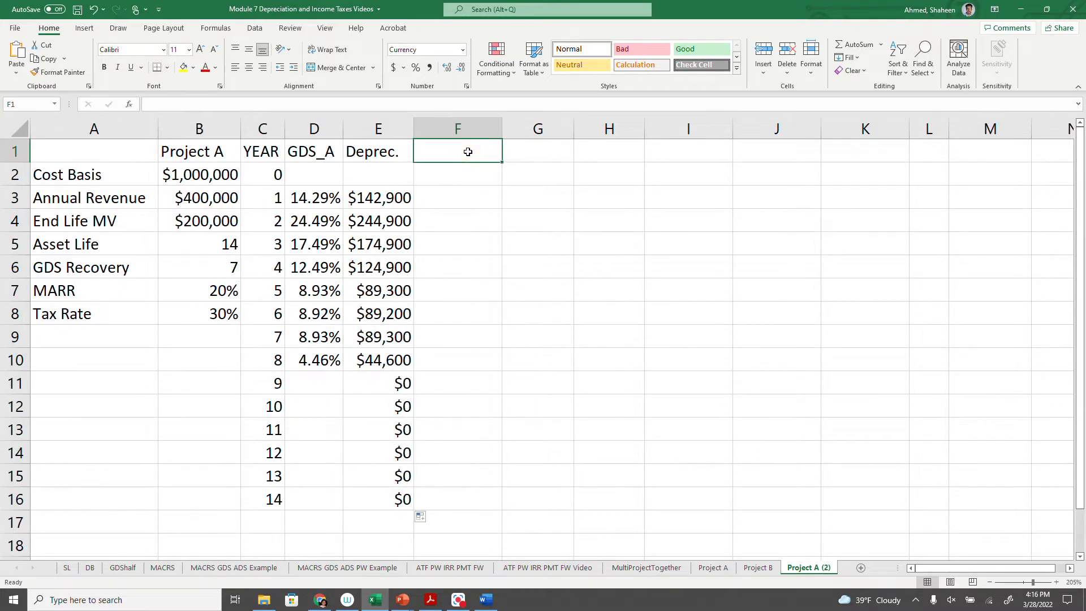
pyautogui.write('bBTCF')
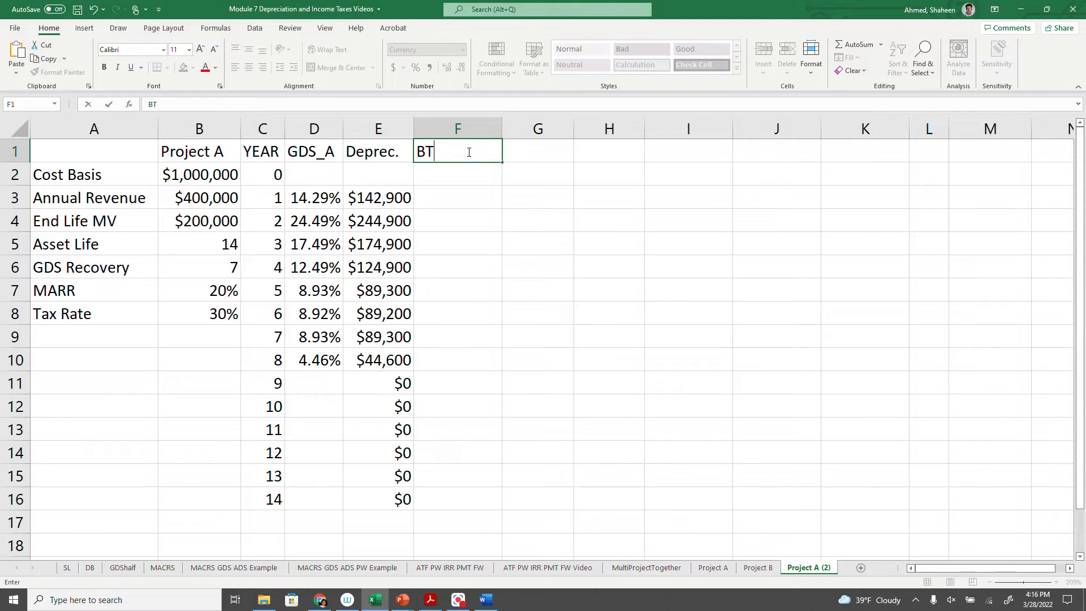
pyautogui.hotkey('ctrl', 'Return')
pyautogui.press('Return')
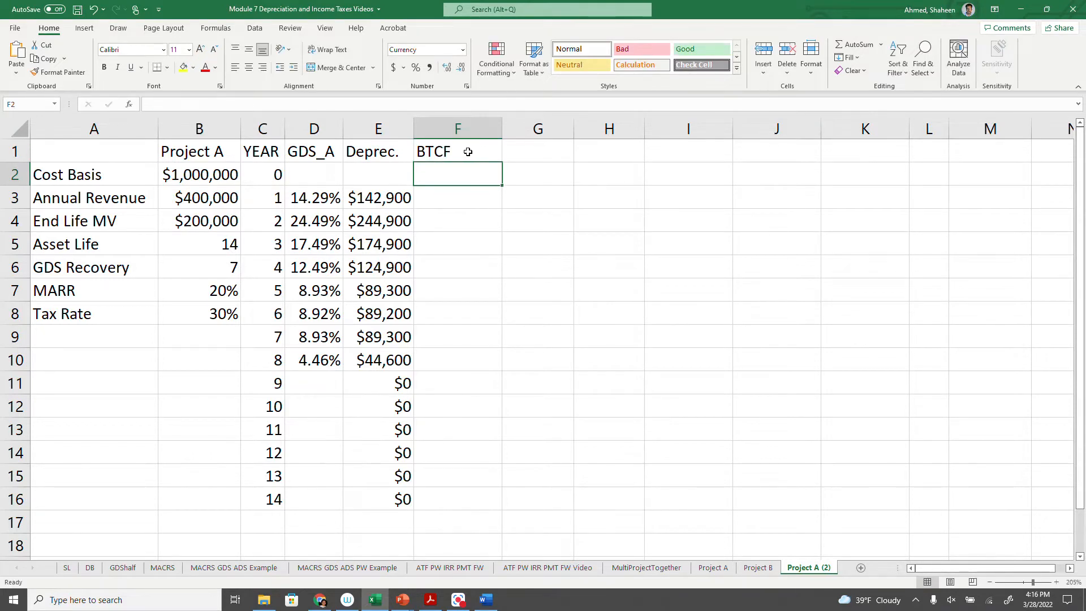
pyautogui.write('=-')
pyautogui.click(182, 173)
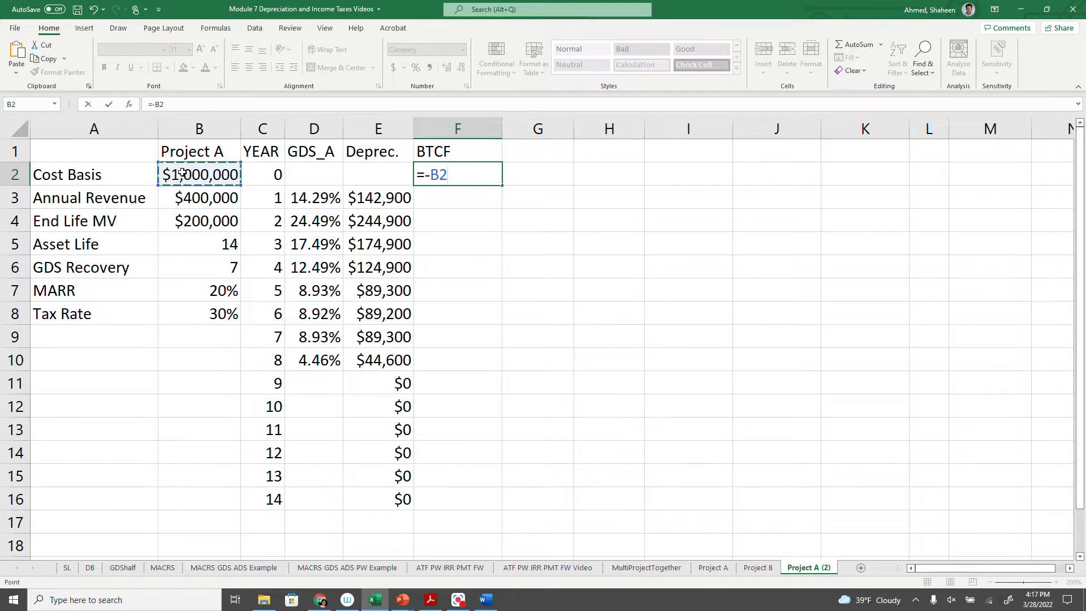
pyautogui.press('Return')
# - Enter the year 1 cash flow in F3 as =$B$3 and fill it down to F16
pyautogui.write('=')
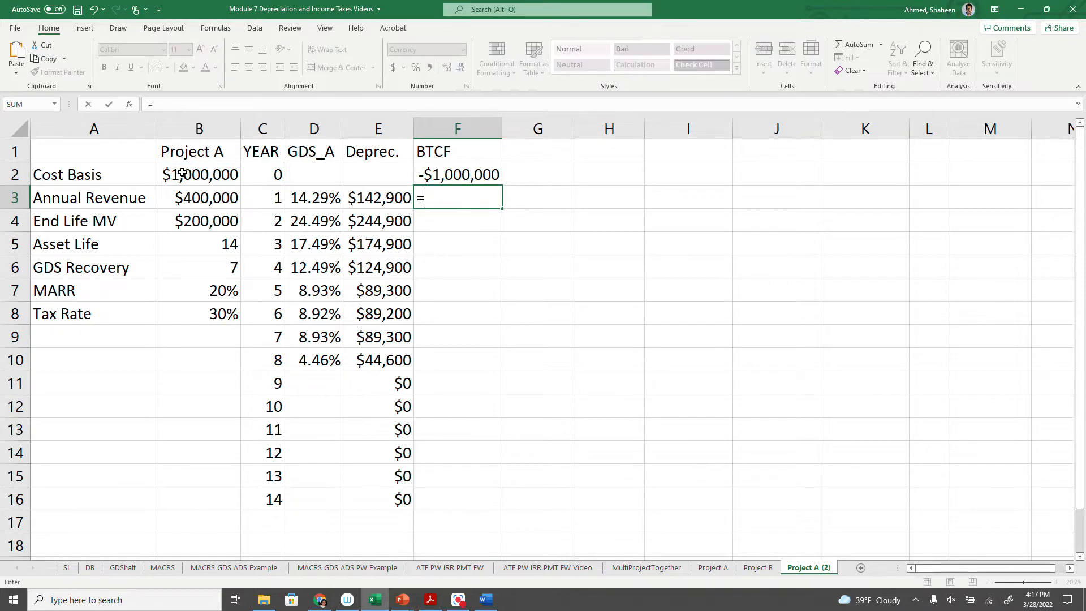
pyautogui.click(194, 194)
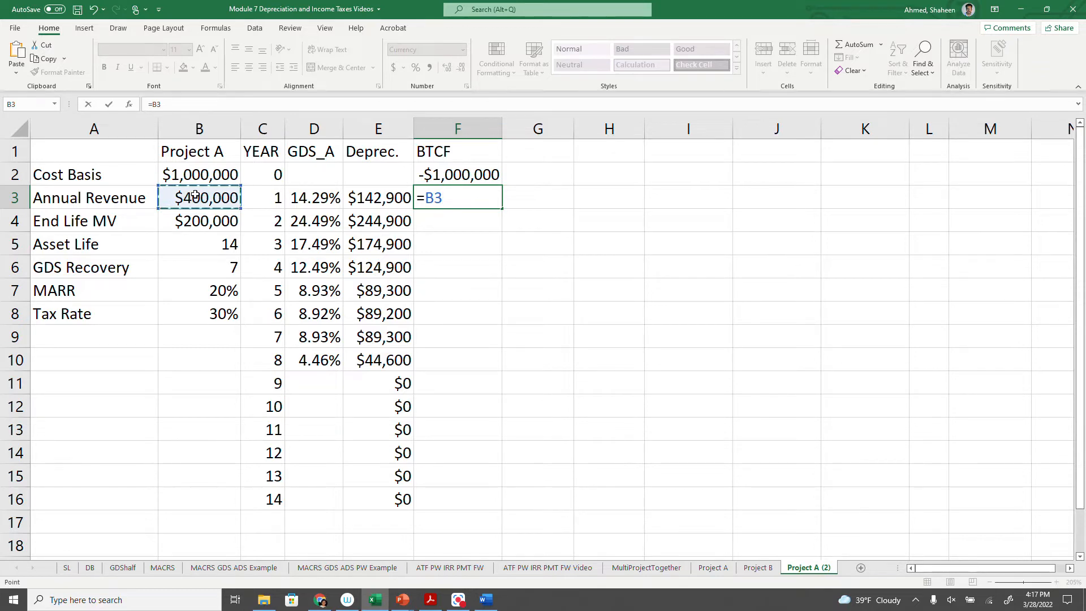
pyautogui.press('F4')
pyautogui.press('Return')
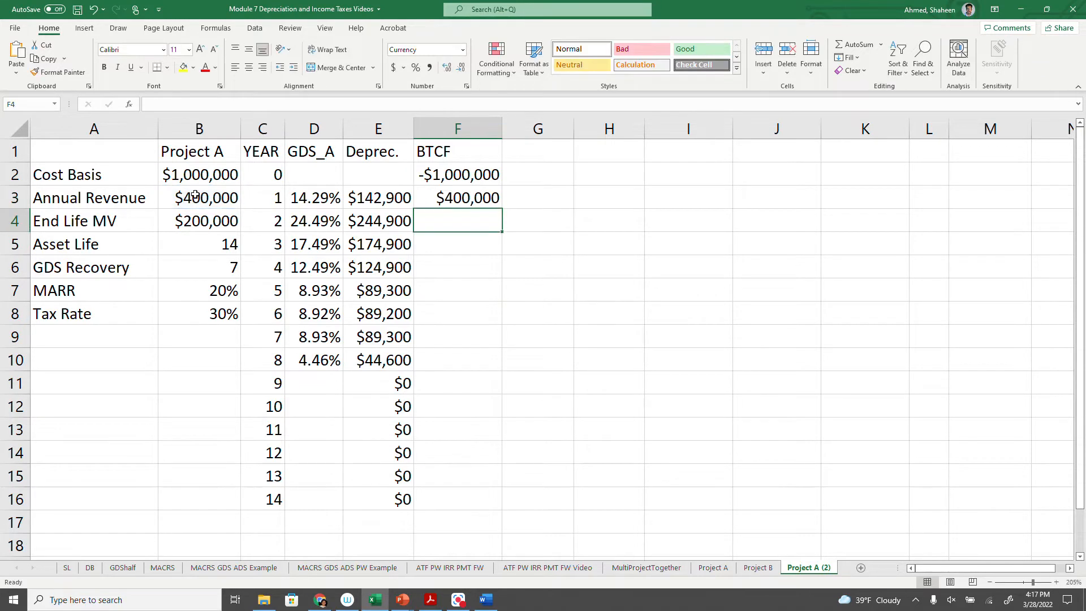
pyautogui.click(492, 194)
pyautogui.moveTo(497, 212); pyautogui.dragTo(492, 509)
# - Add the End Life MV to the year 14 cash flow, making F16 =$B$3+B4
pyautogui.doubleClick(479, 497)
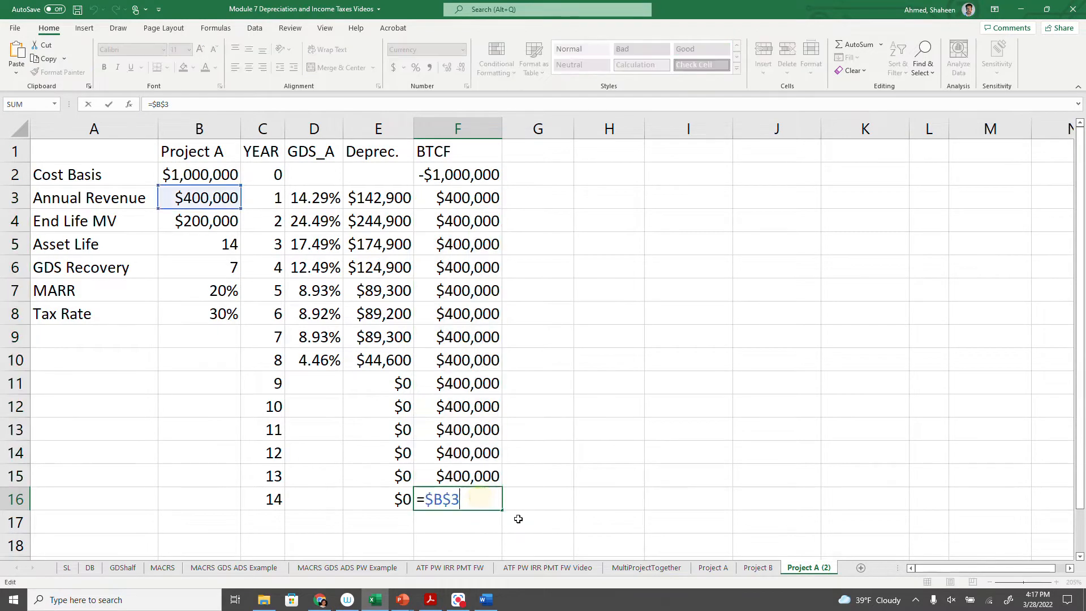
pyautogui.write('+')
pyautogui.click(212, 220)
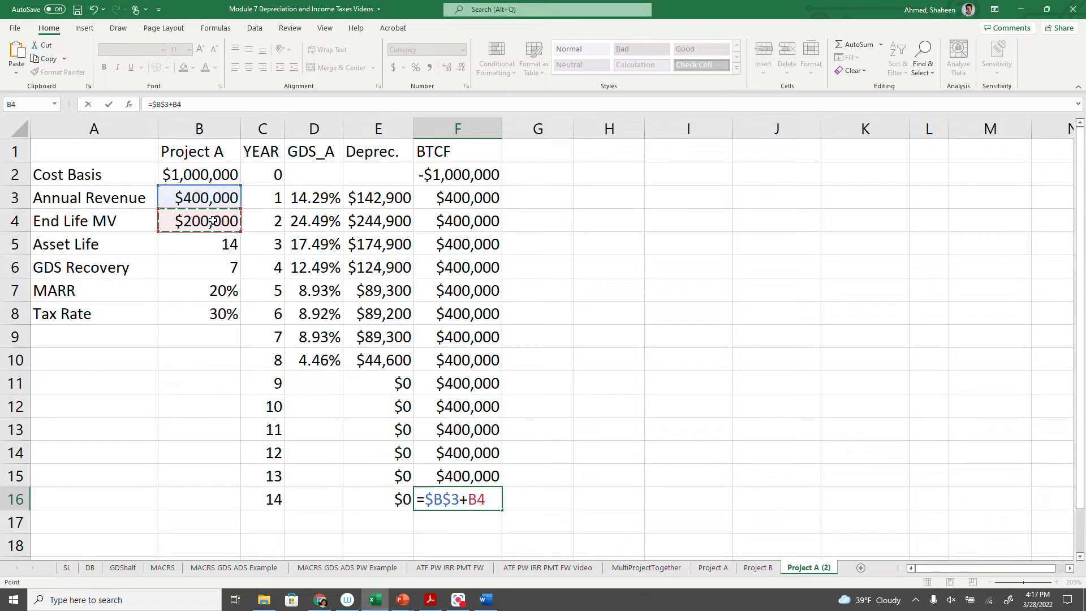
pyautogui.press('Return')
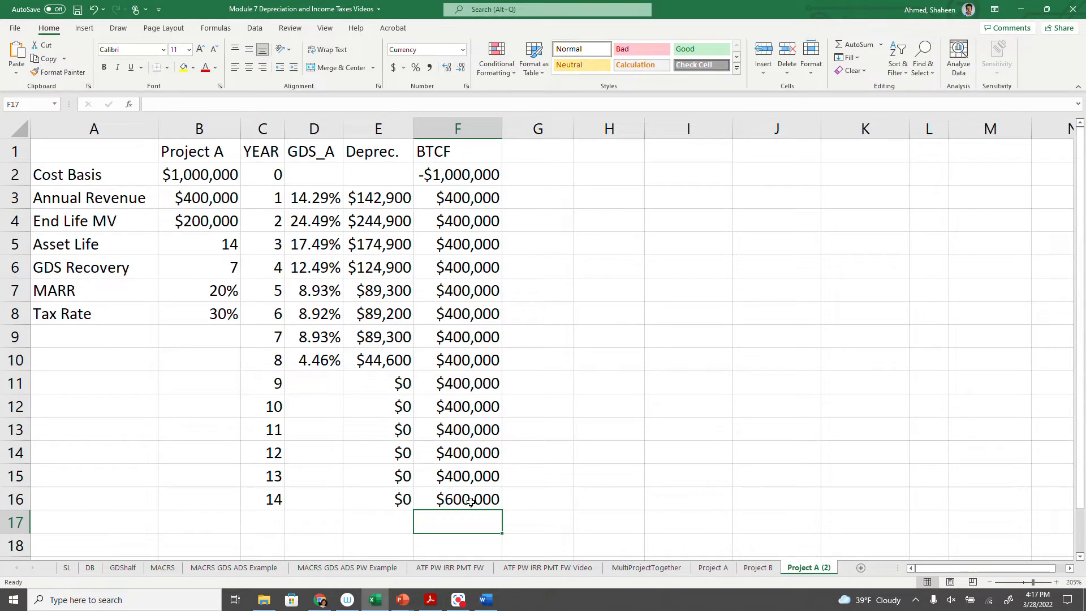
pyautogui.click(20, 500)
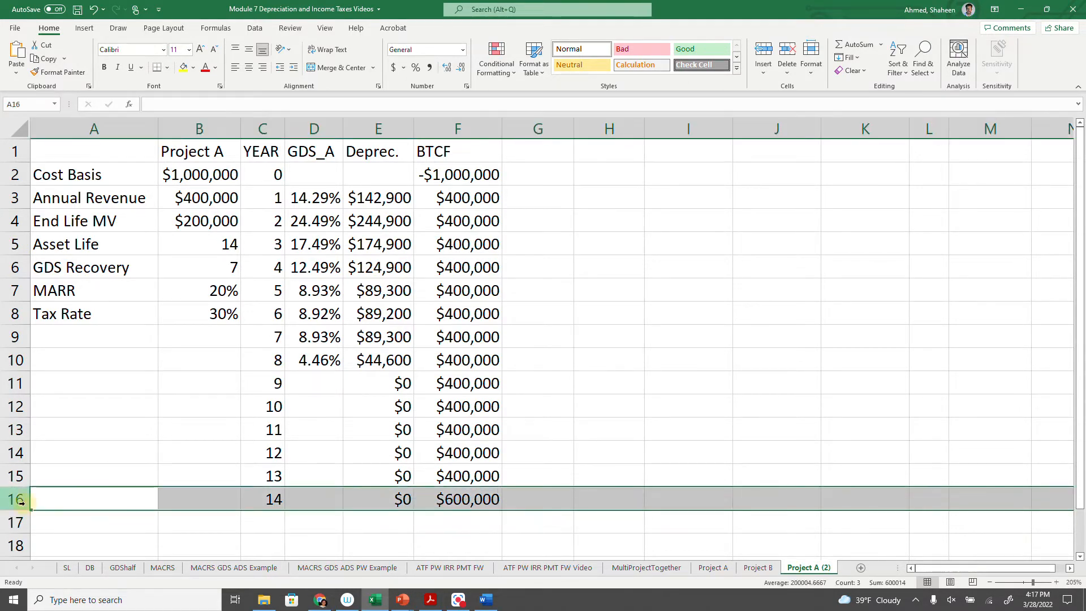
# - Enter the column header "TaxableInc" in cell G1
pyautogui.click(528, 149)
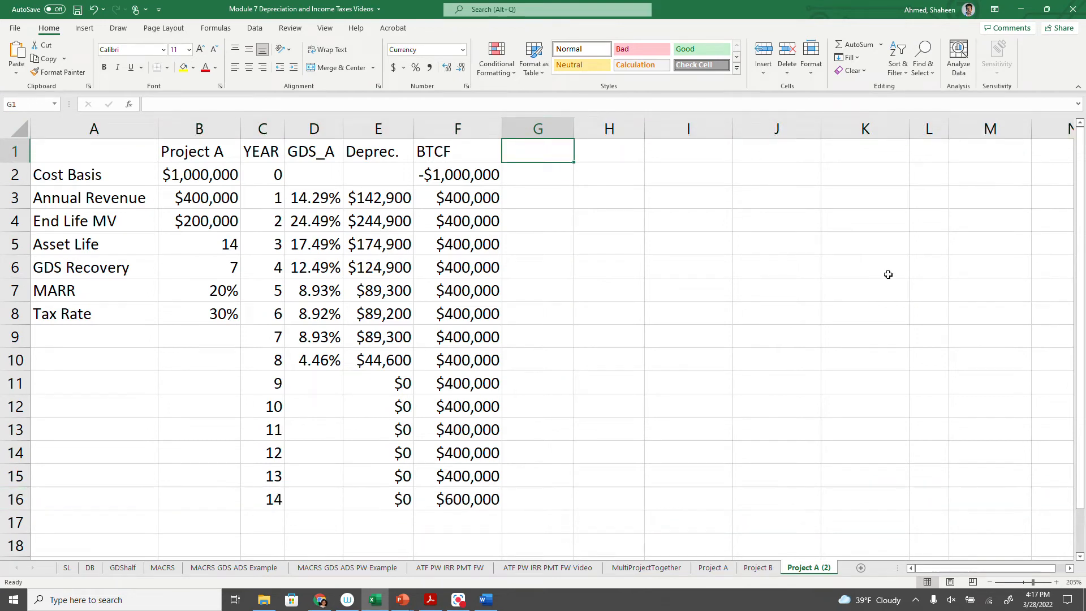
pyautogui.write('Table In')
pyautogui.press('BackSpace')
pyautogui.press('BackSpace')
pyautogui.press('BackSpace')
pyautogui.press('BackSpace')
pyautogui.press('BackSpace')
pyautogui.press('BackSpace')
pyautogui.write('xab')
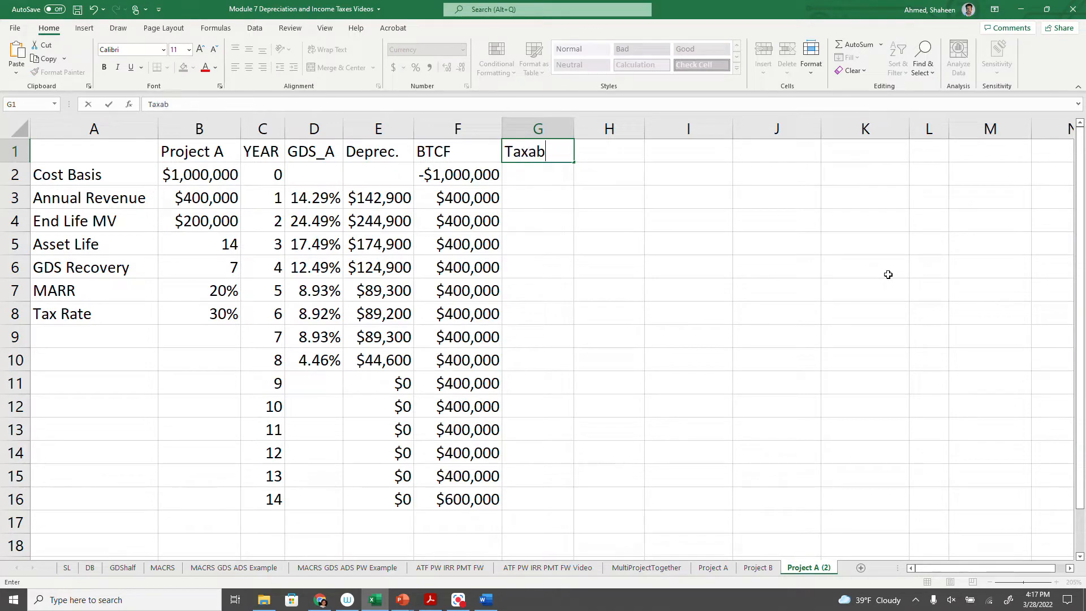
pyautogui.write('le Inc')
pyautogui.press('Return')
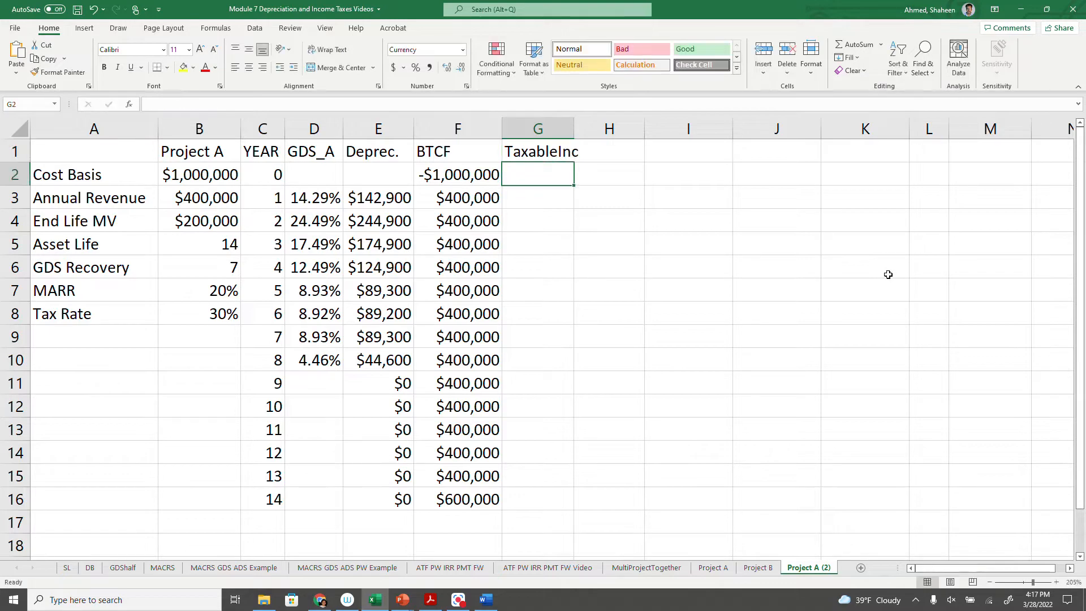
pyautogui.write('=0')
# - Set the year 0 taxable income in G2 to =0
pyautogui.press('Return')
pyautogui.write('=')
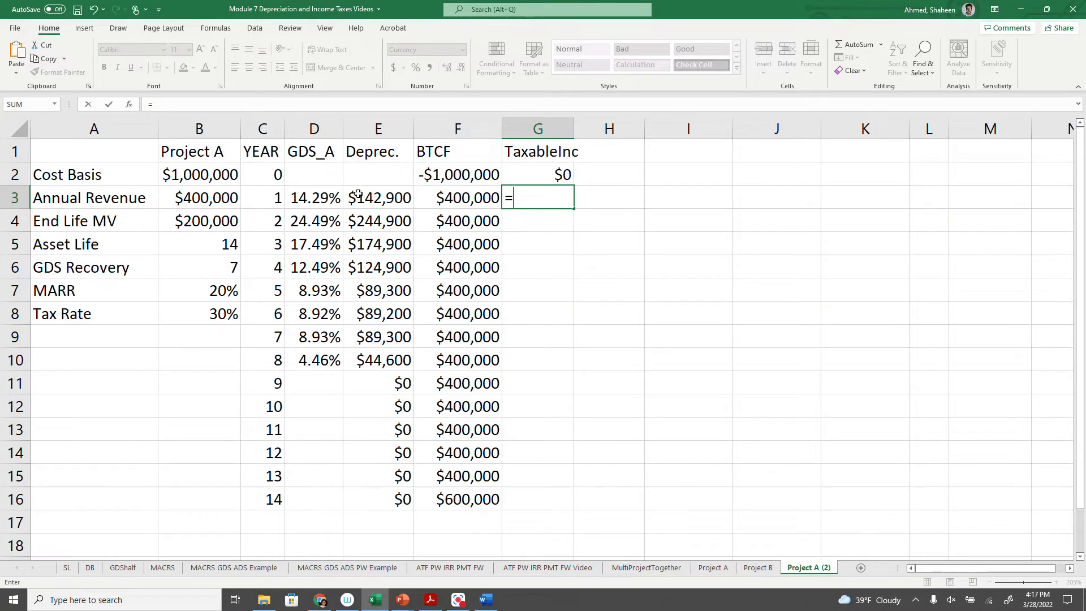
# - Calculate year 1 taxable income in G3 with =F3-E3 and fill the formula down through year 14
pyautogui.click(471, 200)
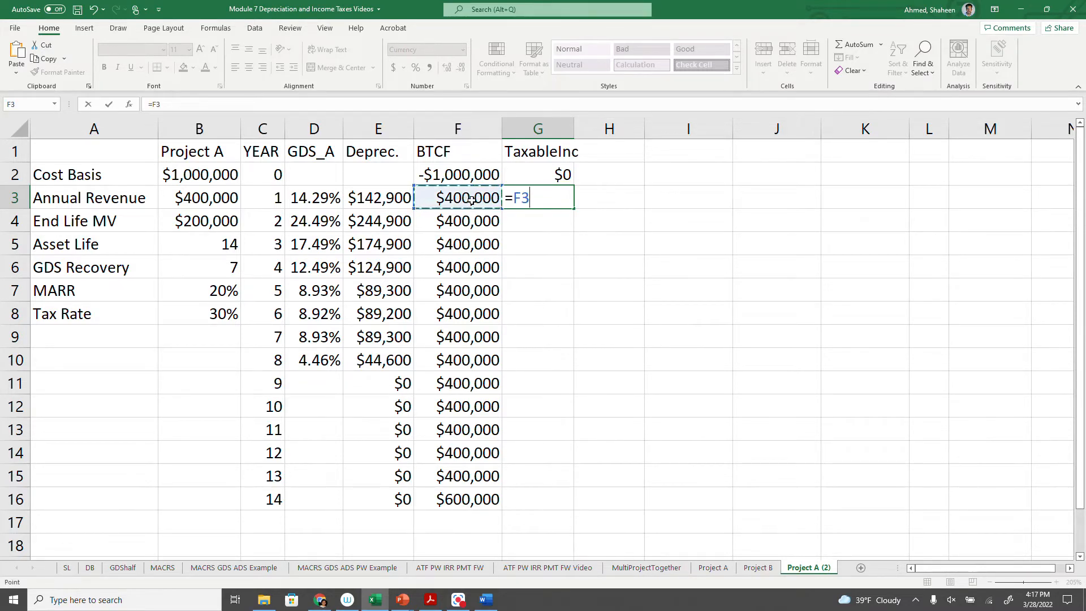
pyautogui.write('-')
pyautogui.click(378, 202)
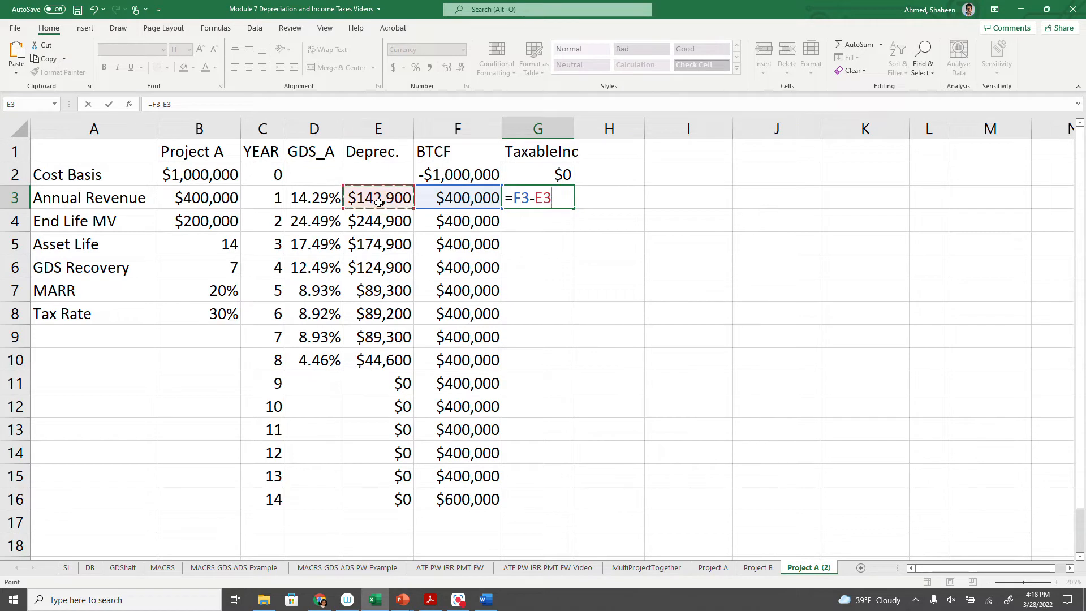
pyautogui.press('Return')
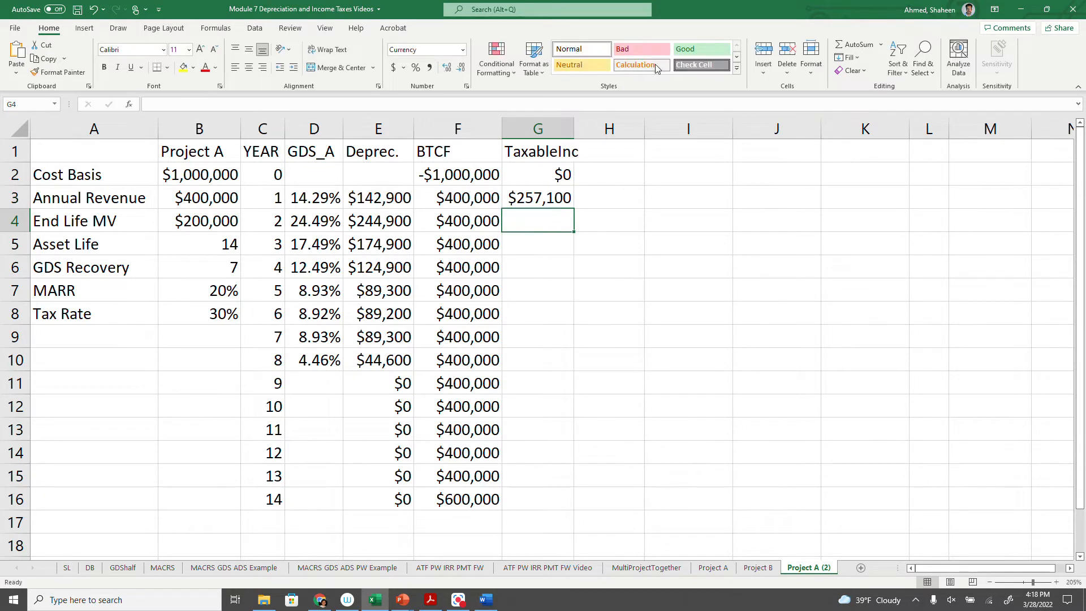
pyautogui.click(554, 198)
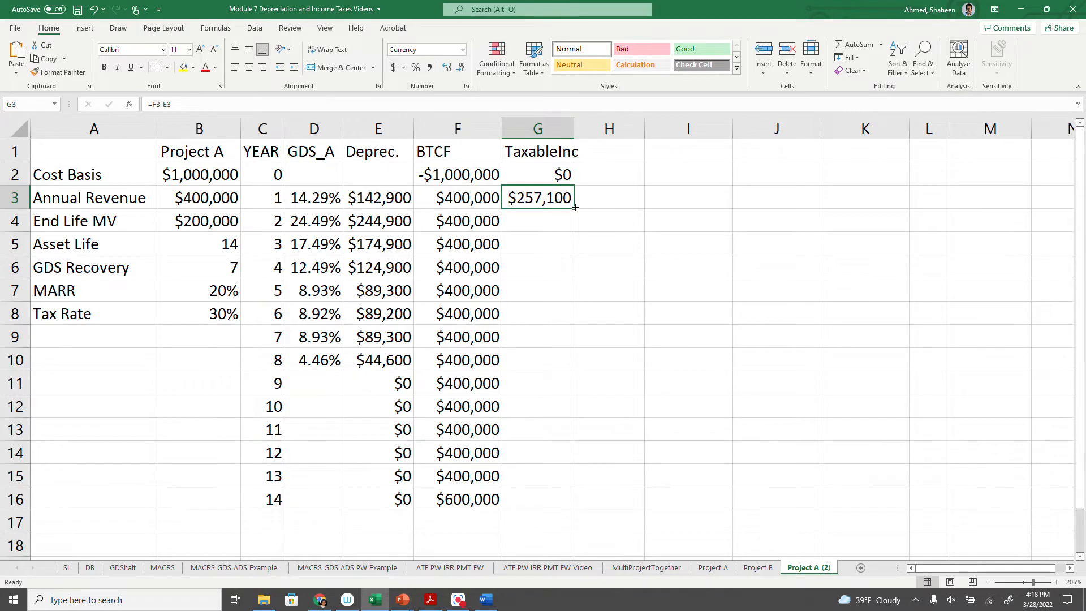
pyautogui.doubleClick(575, 208)
# - Check the filled taxable income formulas in G5 and G16 for correct cell references
pyautogui.doubleClick(539, 243)
pyautogui.press('Return')
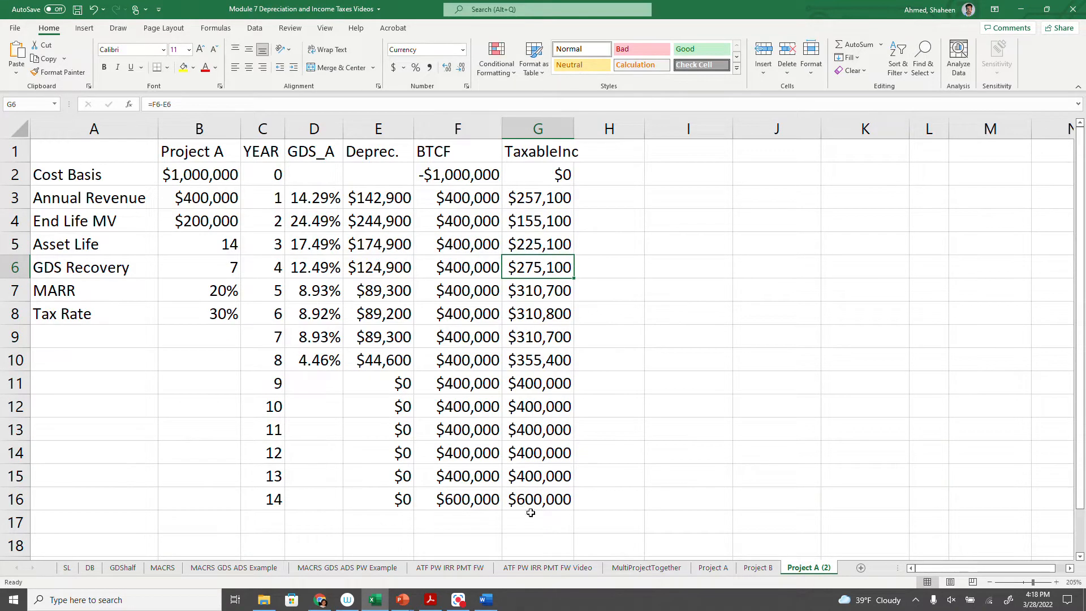
pyautogui.doubleClick(537, 502)
pyautogui.press('Return')
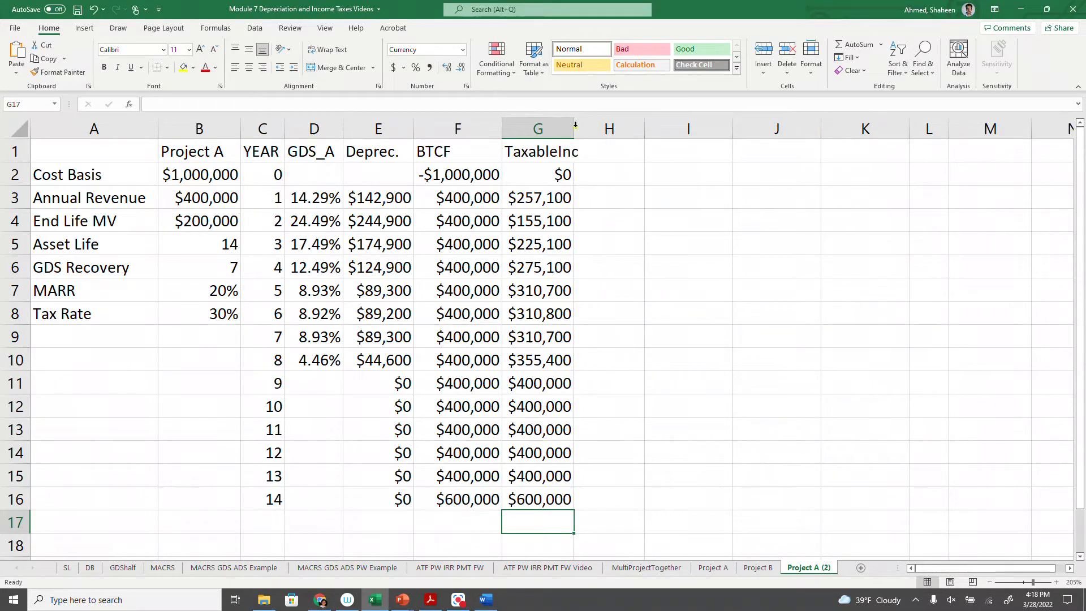
# - Widen column G to fit its TaxableInc header and enter the column header "Tax" in cell H1
pyautogui.moveTo(573, 129); pyautogui.dragTo(587, 129)
pyautogui.click(624, 151)
pyautogui.write('Tax')
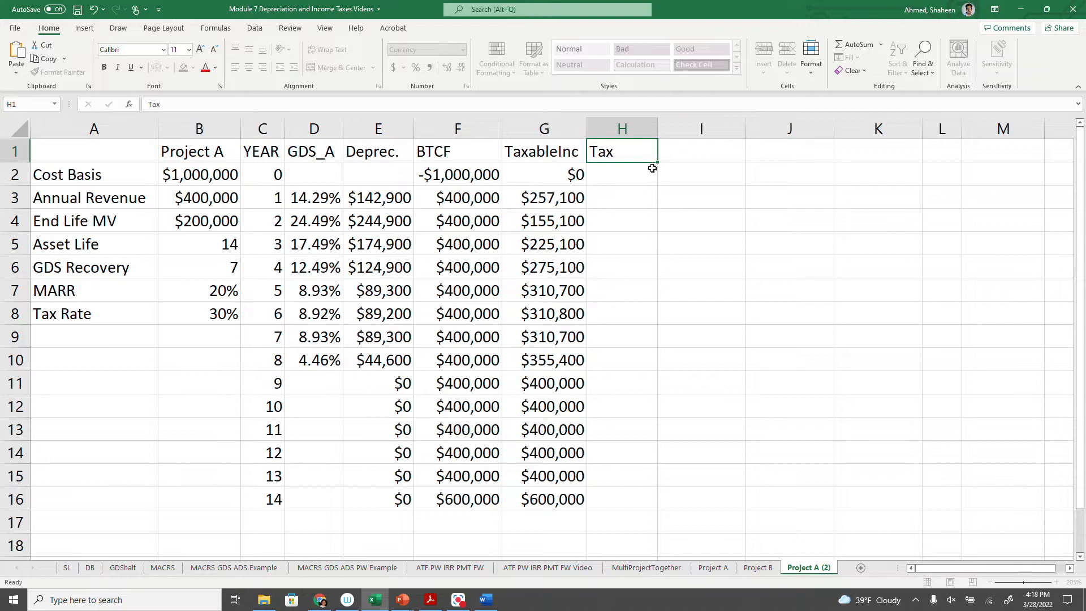
pyautogui.press('Return')
# - Calculate the year 0 tax in H2 with =G2*$B$8 and fill the formula down through year 14
pyautogui.write('=')
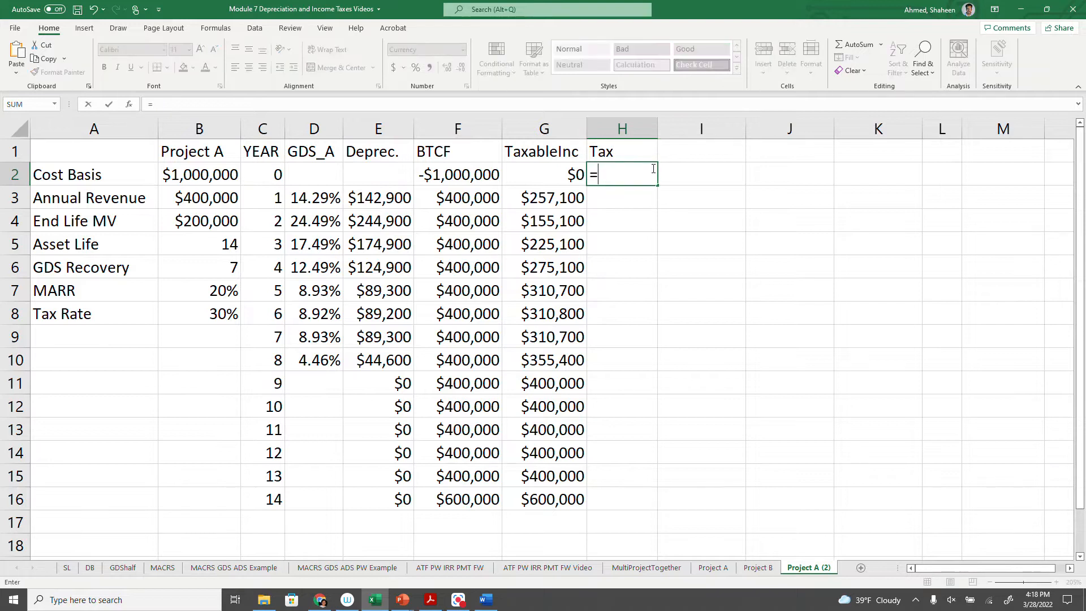
pyautogui.click(555, 170)
pyautogui.write('*')
pyautogui.click(220, 311)
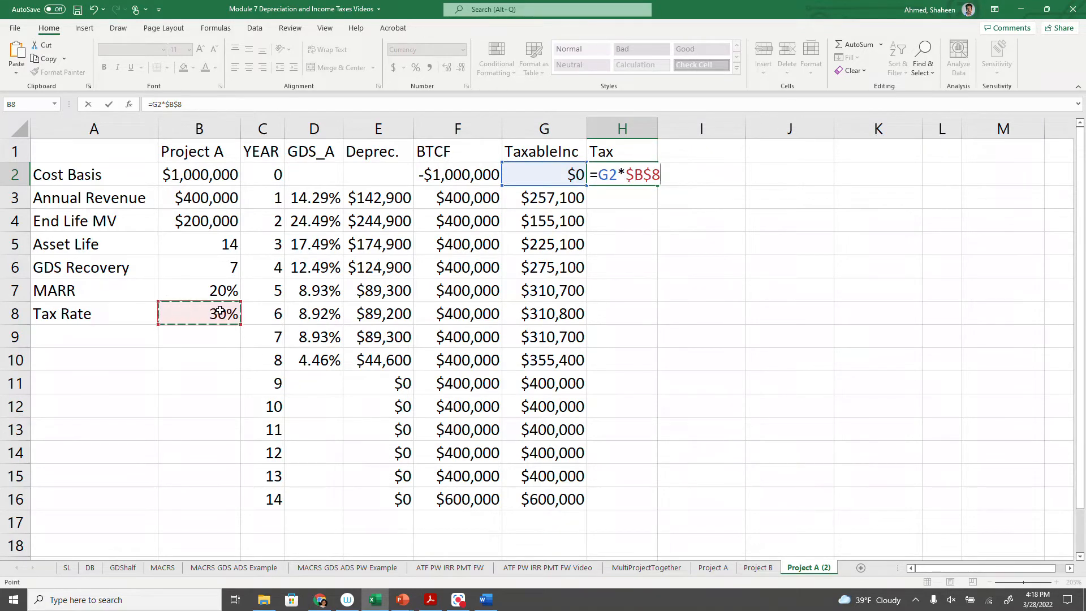
pyautogui.press('Return')
pyautogui.click(630, 172)
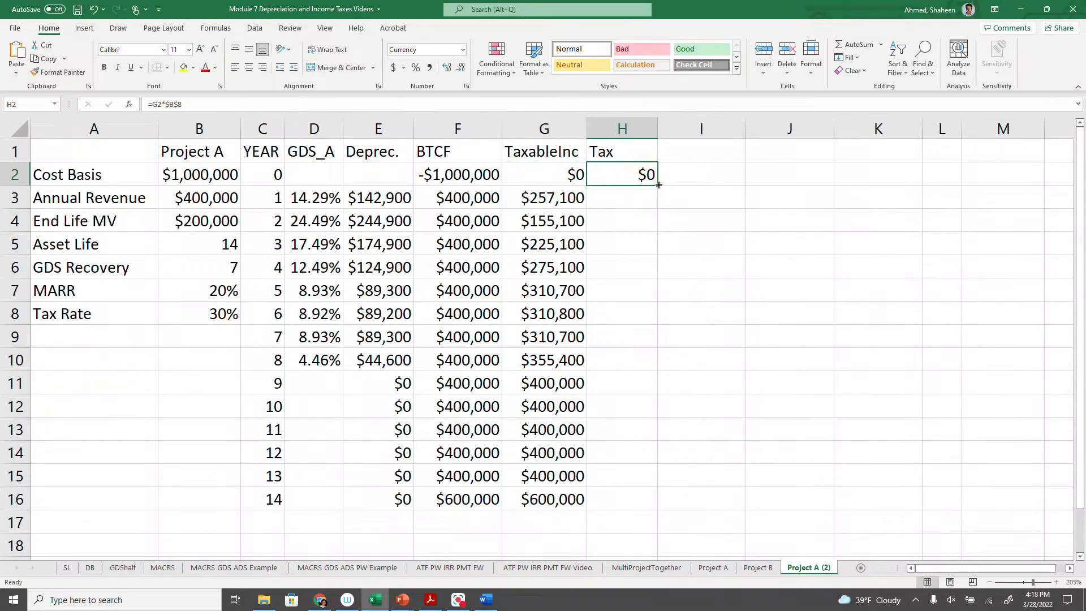
pyautogui.doubleClick(657, 186)
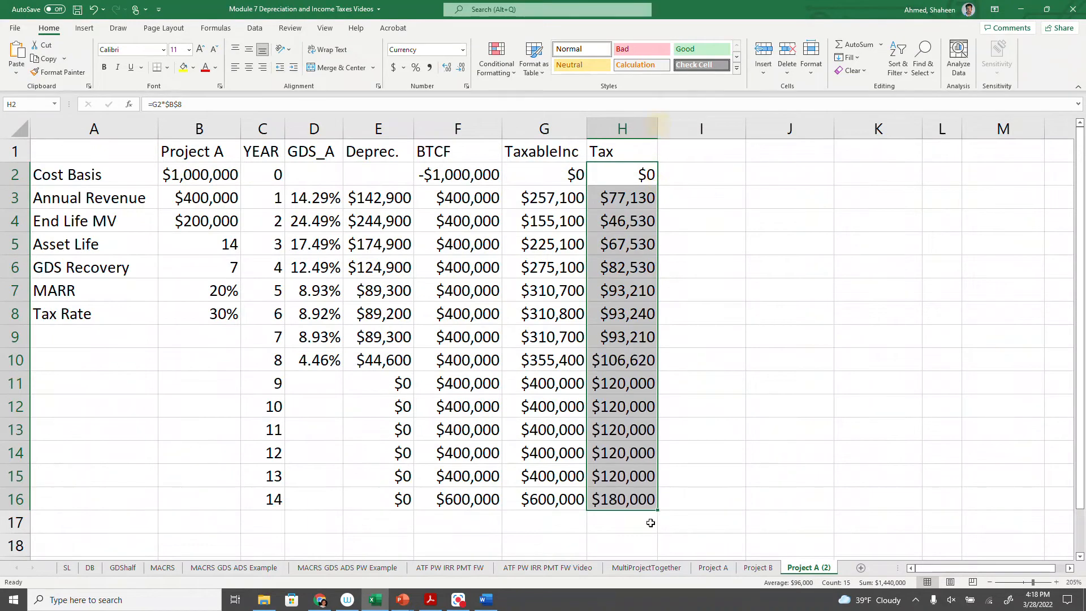
# - Check the cell references of the filled tax formulas in H16 and H3
pyautogui.doubleClick(621, 496)
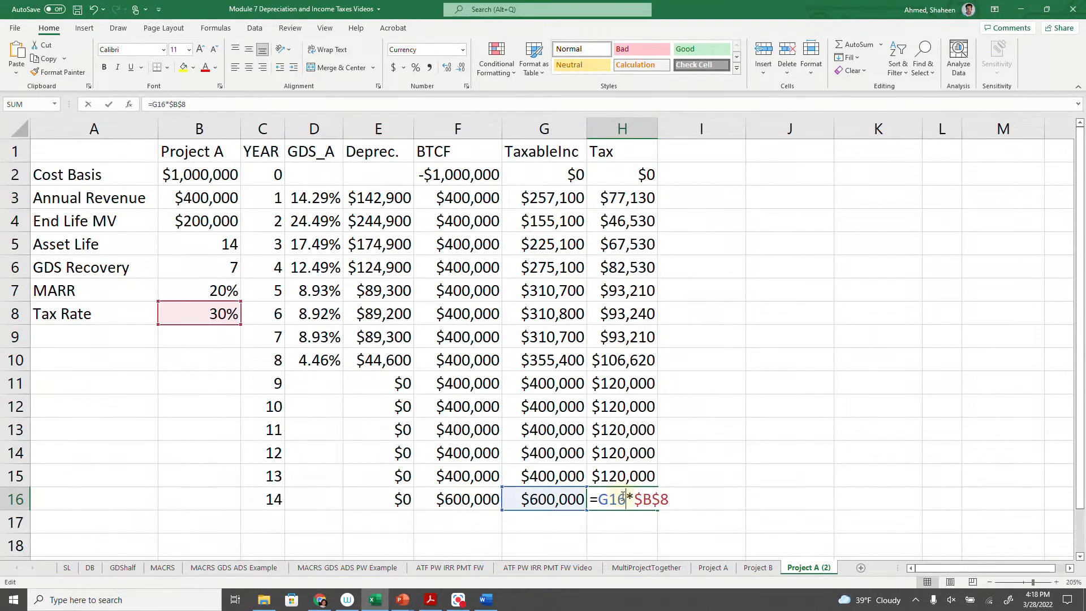
pyautogui.press('Return')
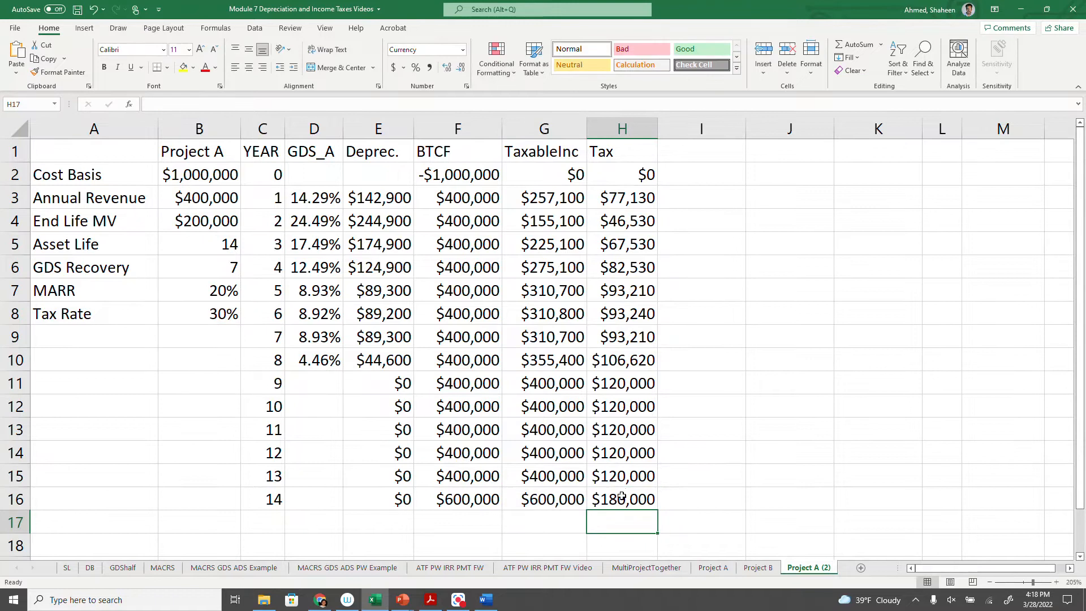
pyautogui.doubleClick(625, 197)
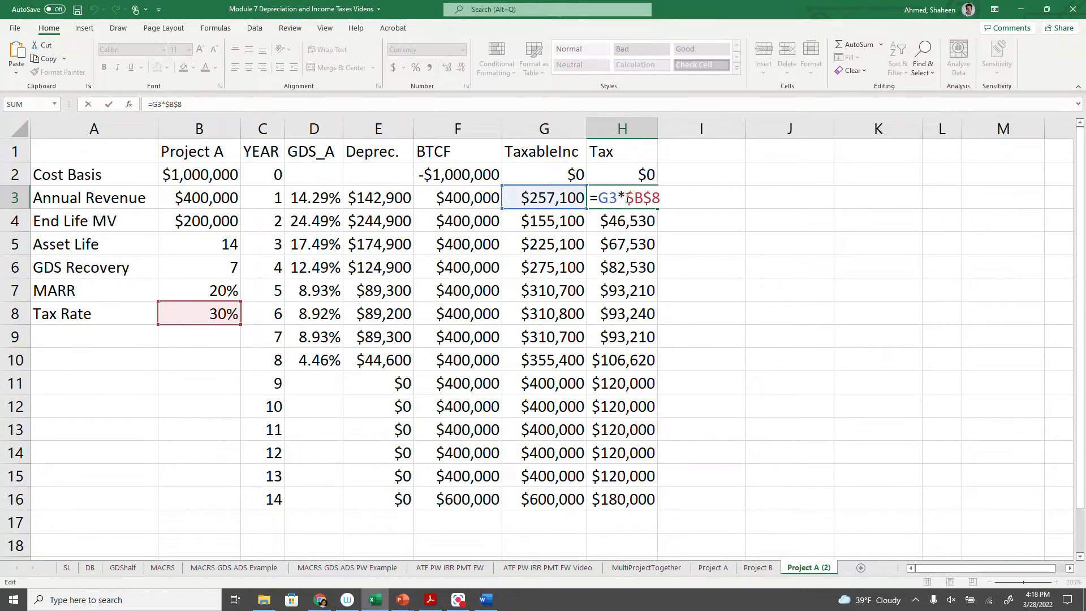
pyautogui.press('Return')
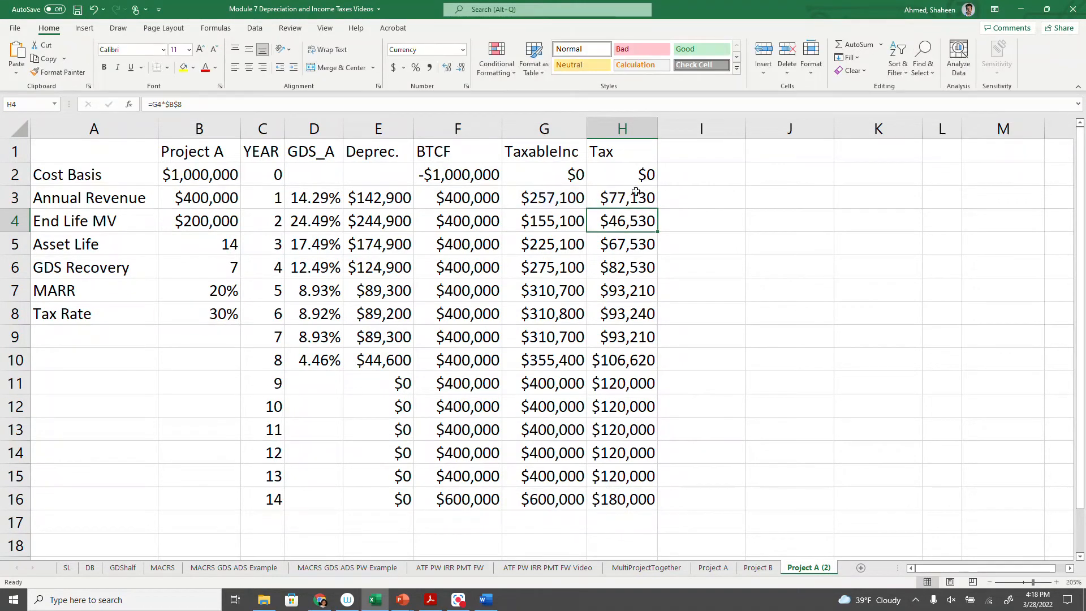
# - Enter the column header "ATCF" in cell I1
pyautogui.click(690, 154)
pyautogui.write('a')
pyautogui.press('BackSpace')
pyautogui.write('A')
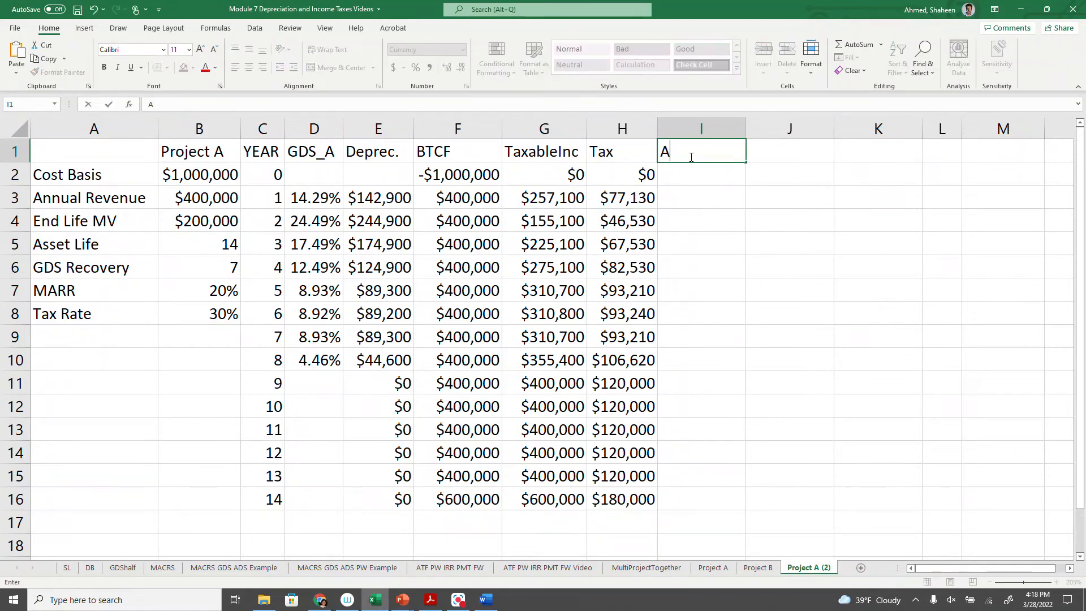
pyautogui.write('TCF')
pyautogui.press('Return')
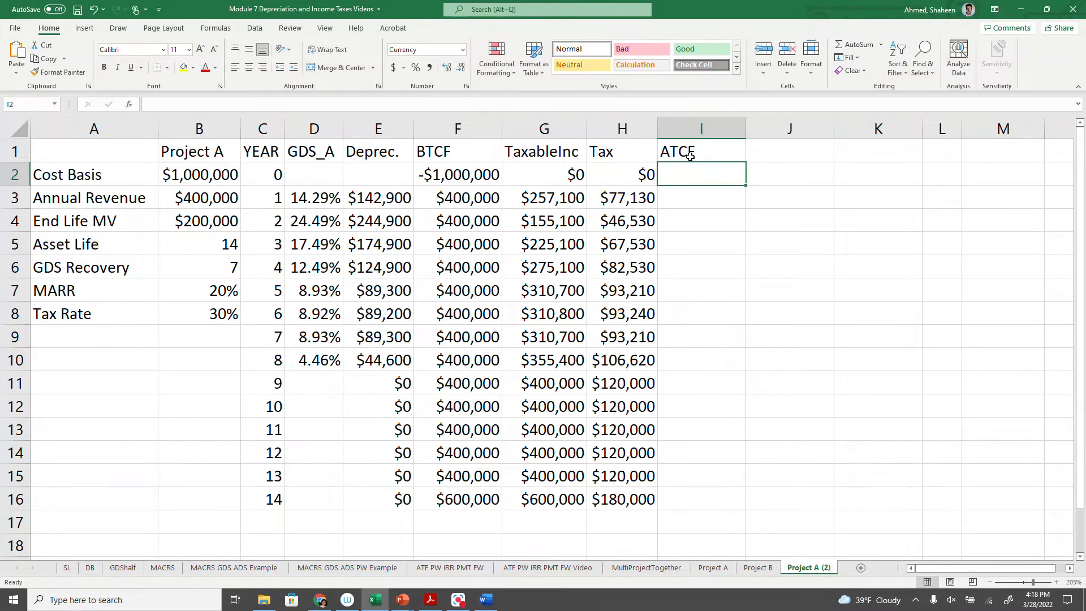
# - Calculate the year 0 after-tax cash flow in I2 with =F2-H2 and fill the formula down through year 14
pyautogui.write('=')
pyautogui.click(467, 177)
pyautogui.write('-')
pyautogui.click(614, 171)
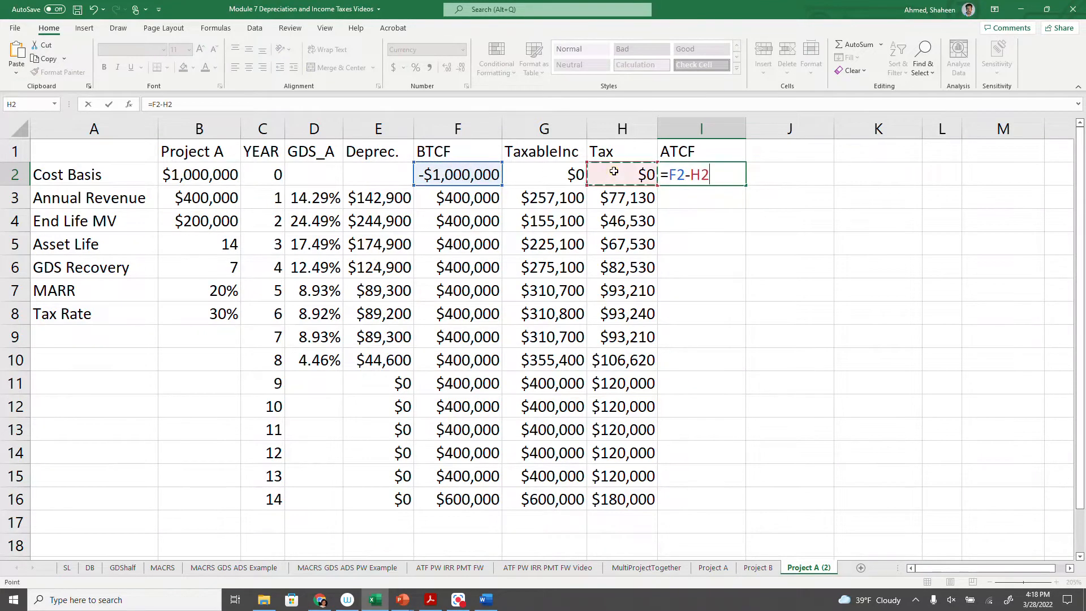
pyautogui.press('Return')
pyautogui.click(659, 173)
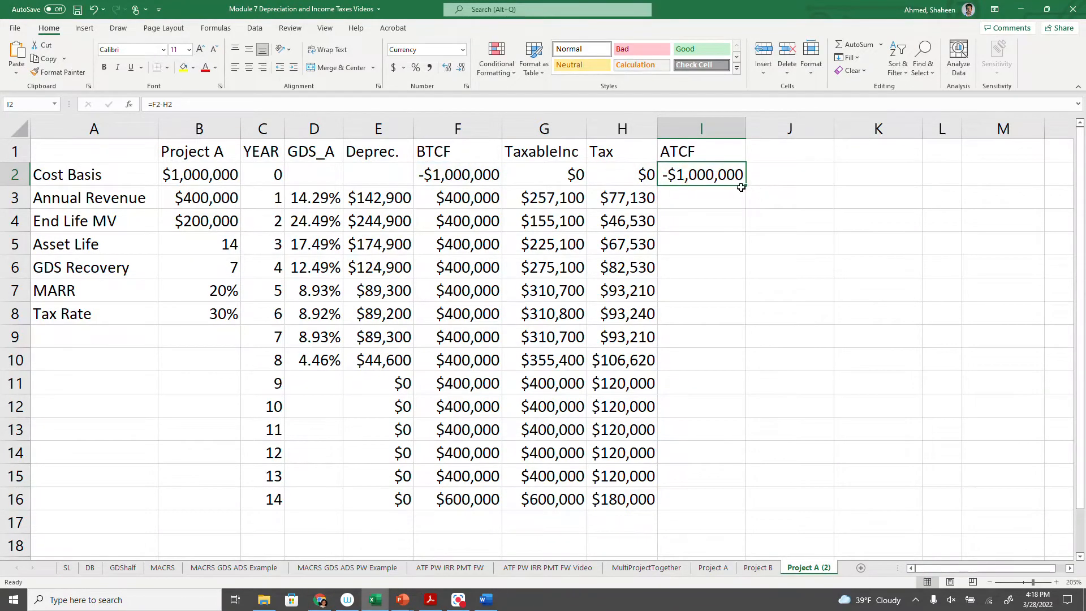
pyautogui.doubleClick(745, 185)
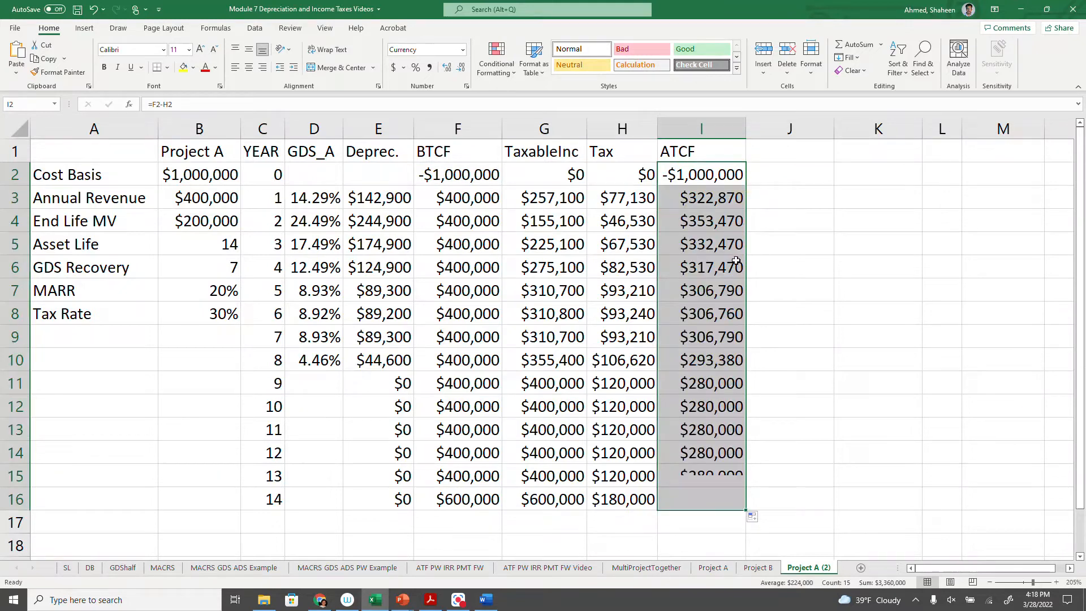
# - Enter the column header "PV_ATCF" in cell J1
pyautogui.click(781, 149)
pyautogui.write('PV')
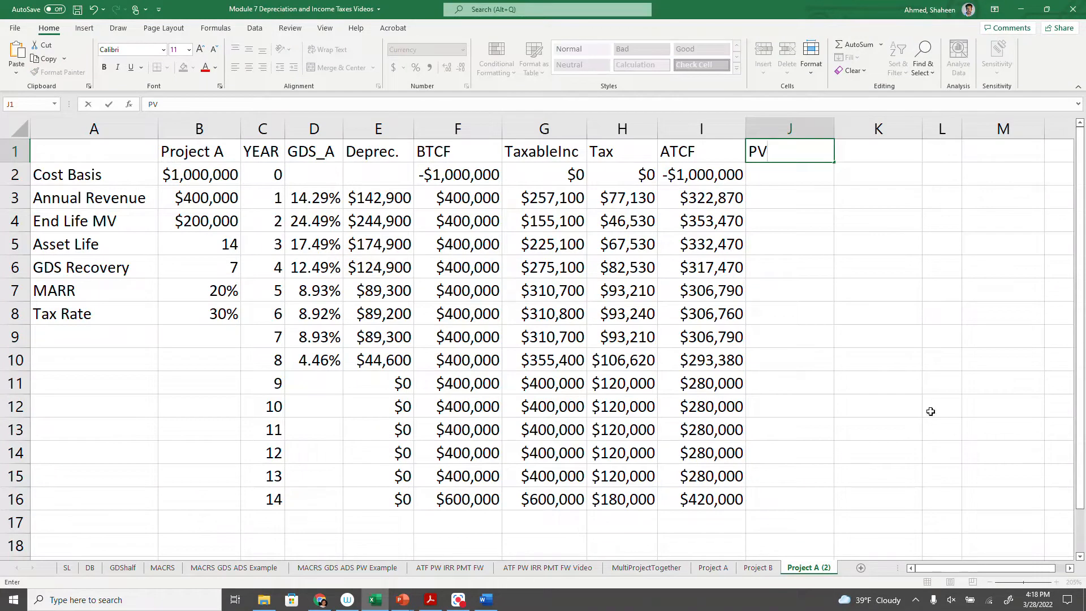
pyautogui.moveTo(701, 174); pyautogui.dragTo(711, 477)
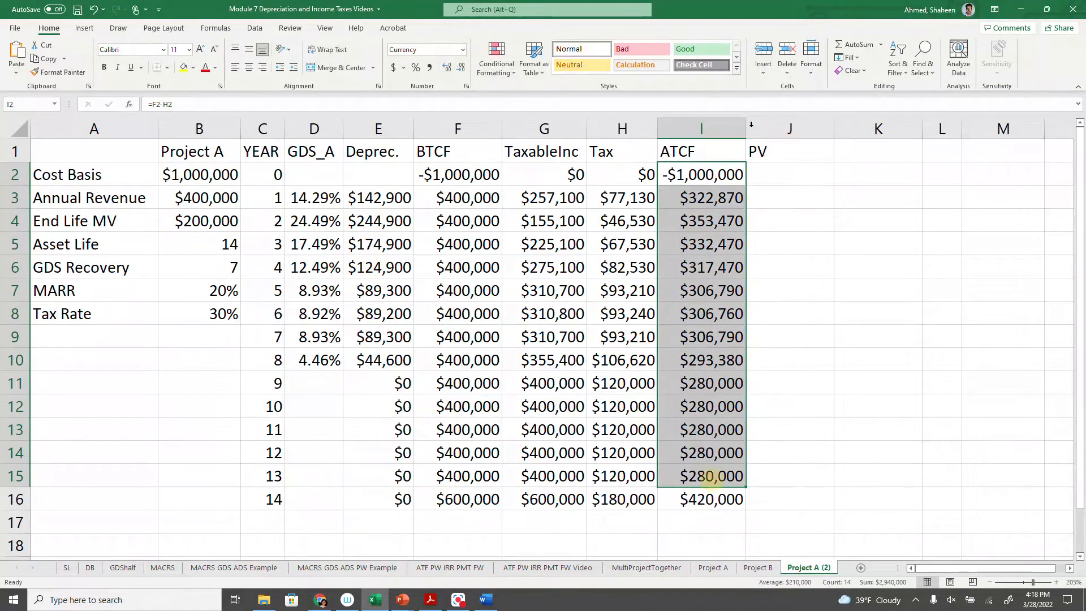
pyautogui.doubleClick(777, 158)
pyautogui.write('_AF')
pyautogui.press('BackSpace')
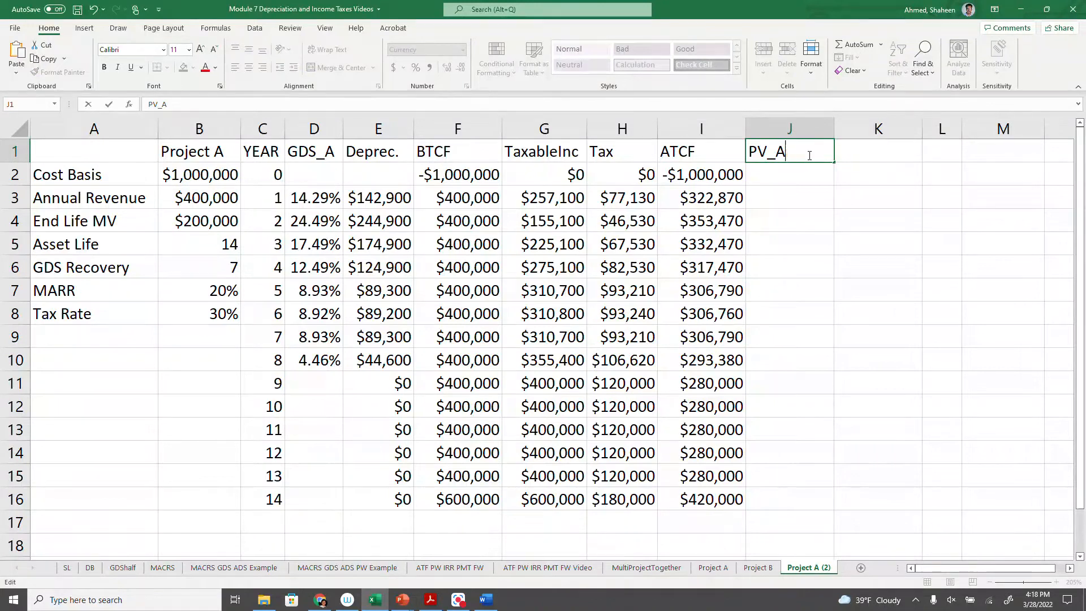
pyautogui.write('TCF')
pyautogui.press('Return')
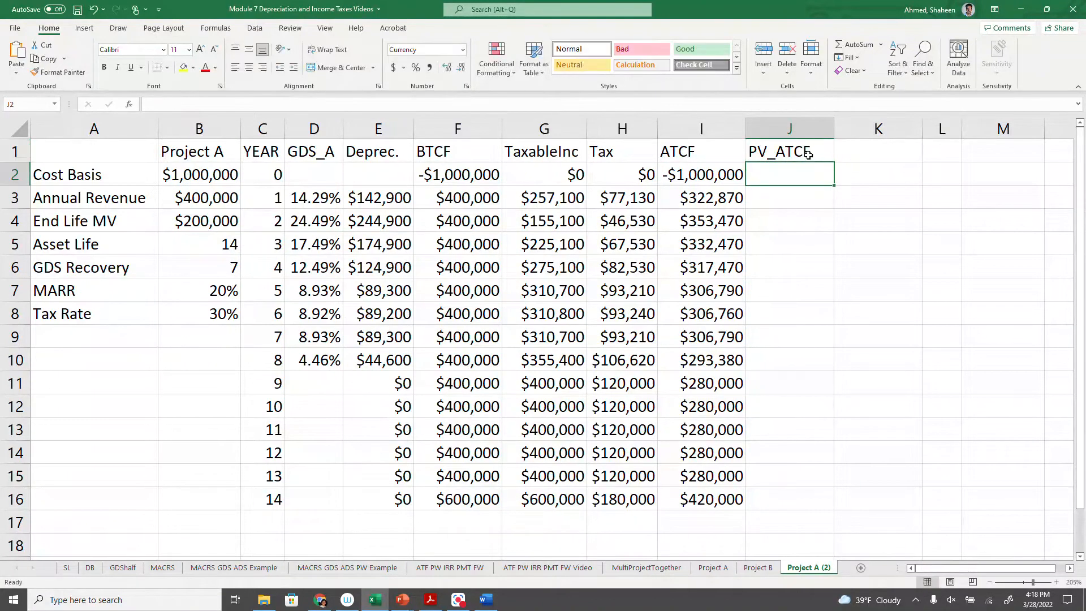
# - Calculate the present value of the year 0 after-tax cash flow in J2 with =PV($B$7,C2,0,-I2,0)
pyautogui.write('=')
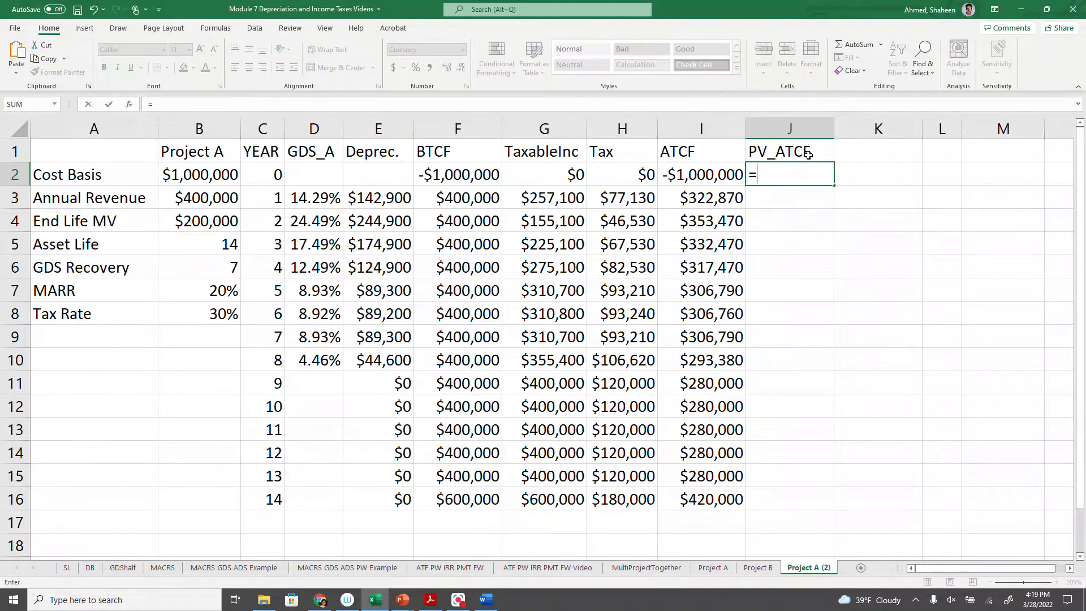
pyautogui.write('PV(')
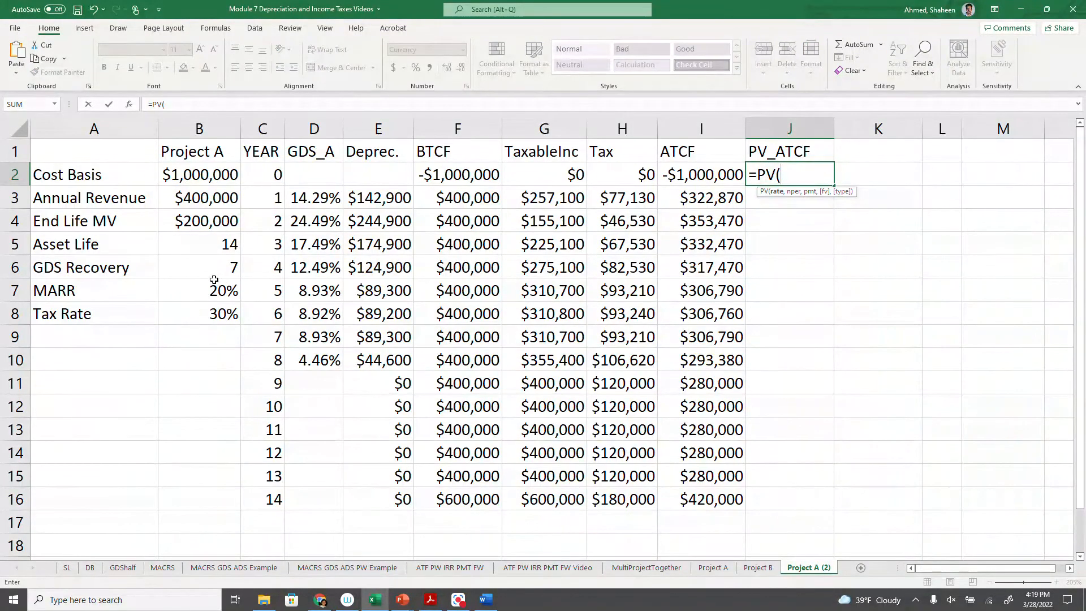
pyautogui.click(199, 290)
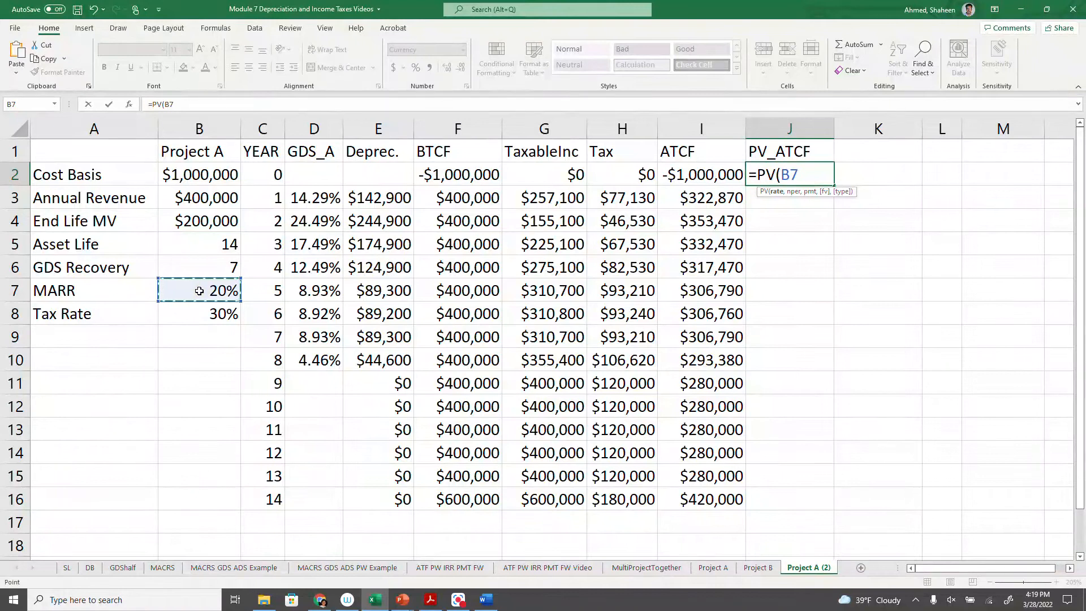
pyautogui.press('F4')
pyautogui.write(',')
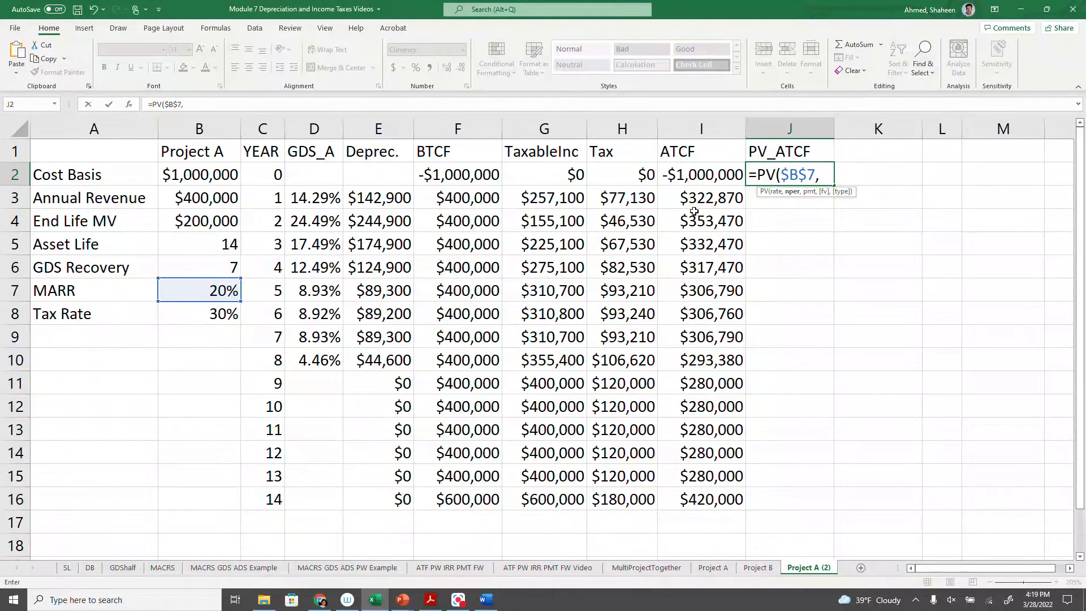
pyautogui.click(264, 174)
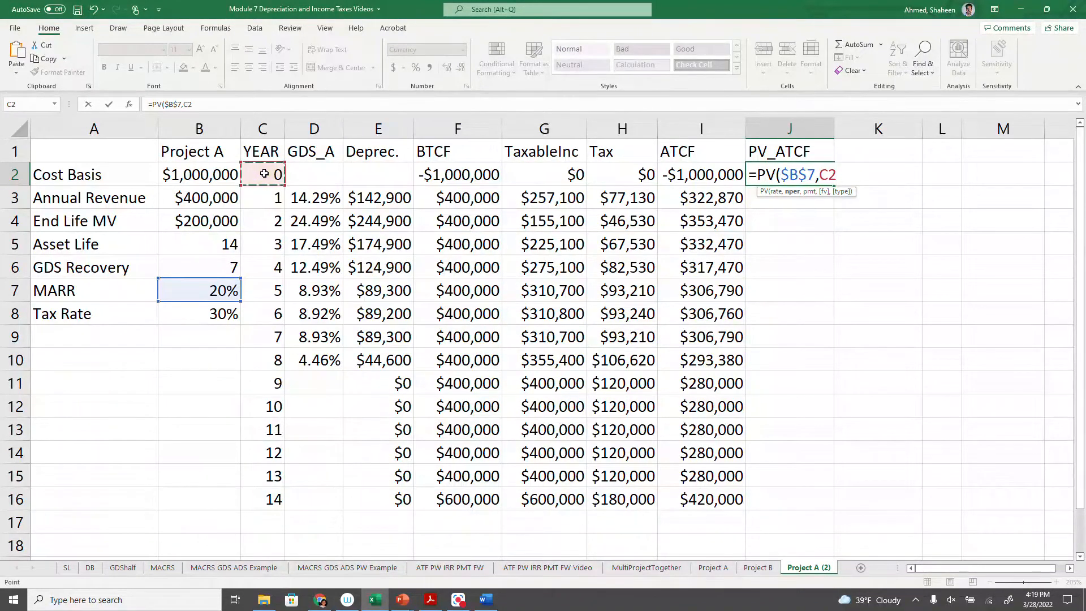
pyautogui.write(',0,-')
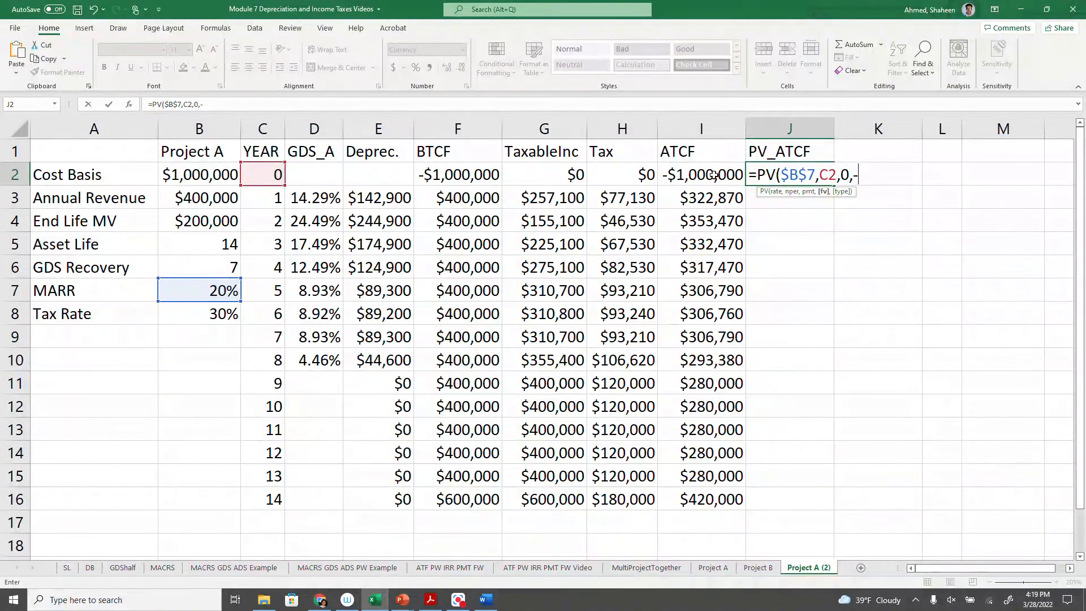
pyautogui.click(707, 177)
pyautogui.write(',')
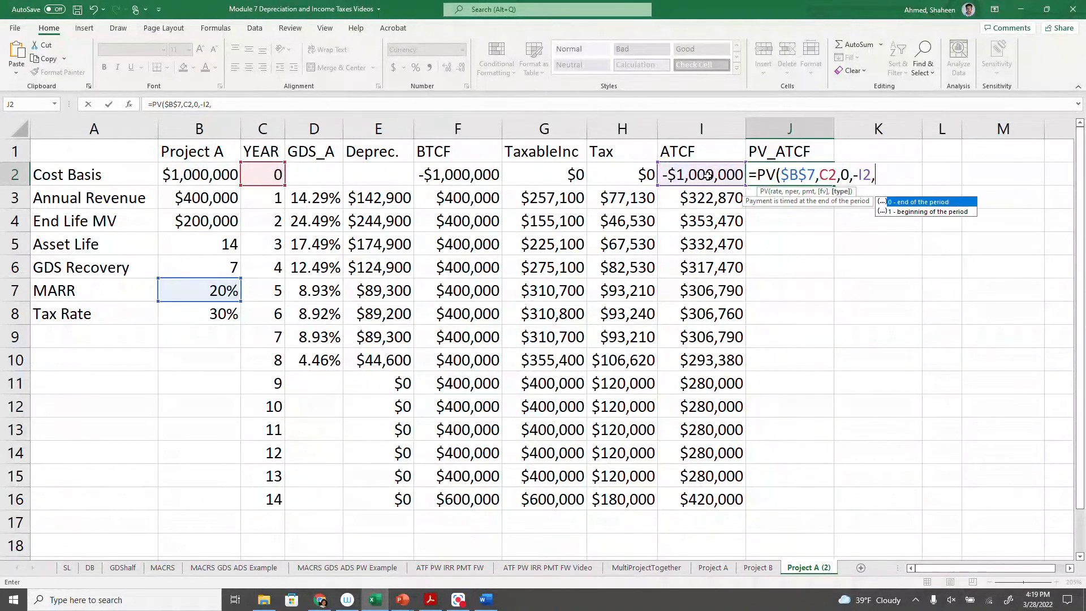
pyautogui.write('0')
pyautogui.press('Return')
# - Fill the present value formula from J2 down through year 14 and check the cell references in J16
pyautogui.click(814, 181)
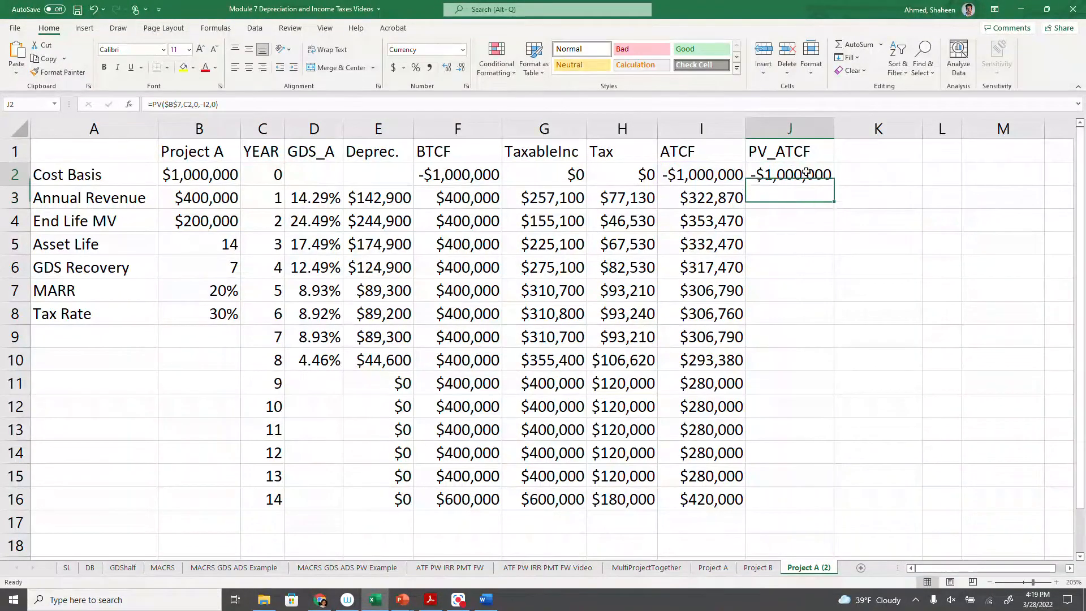
pyautogui.doubleClick(832, 187)
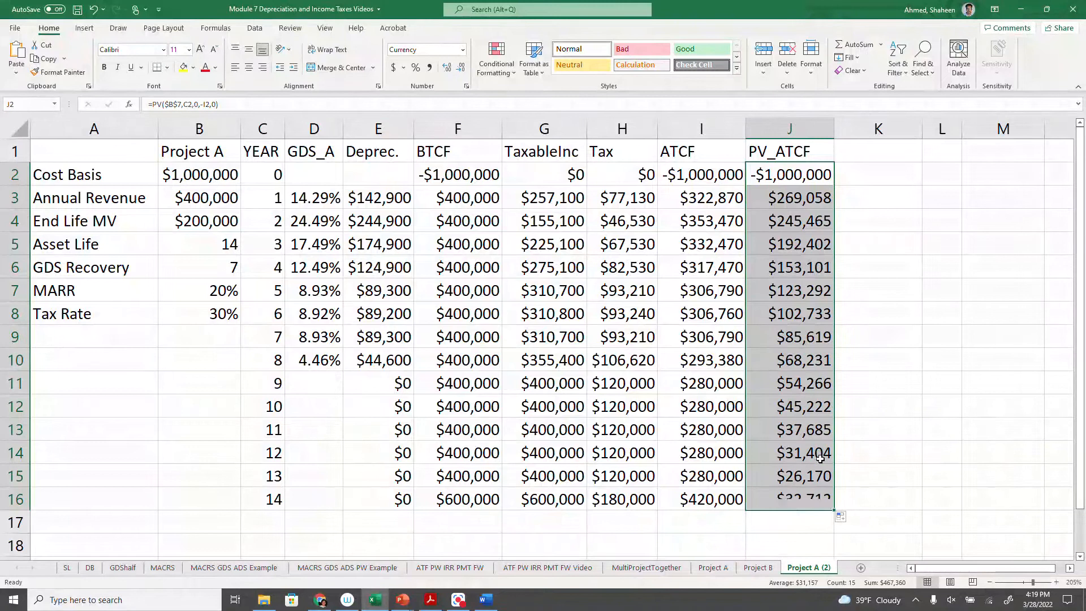
pyautogui.doubleClick(809, 499)
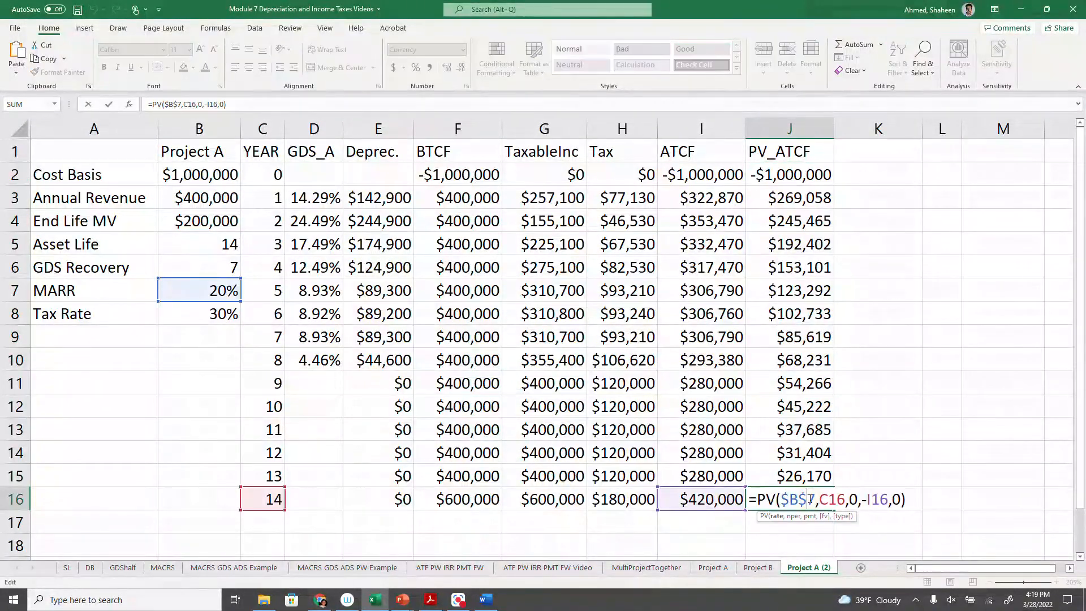
pyautogui.press('Return')
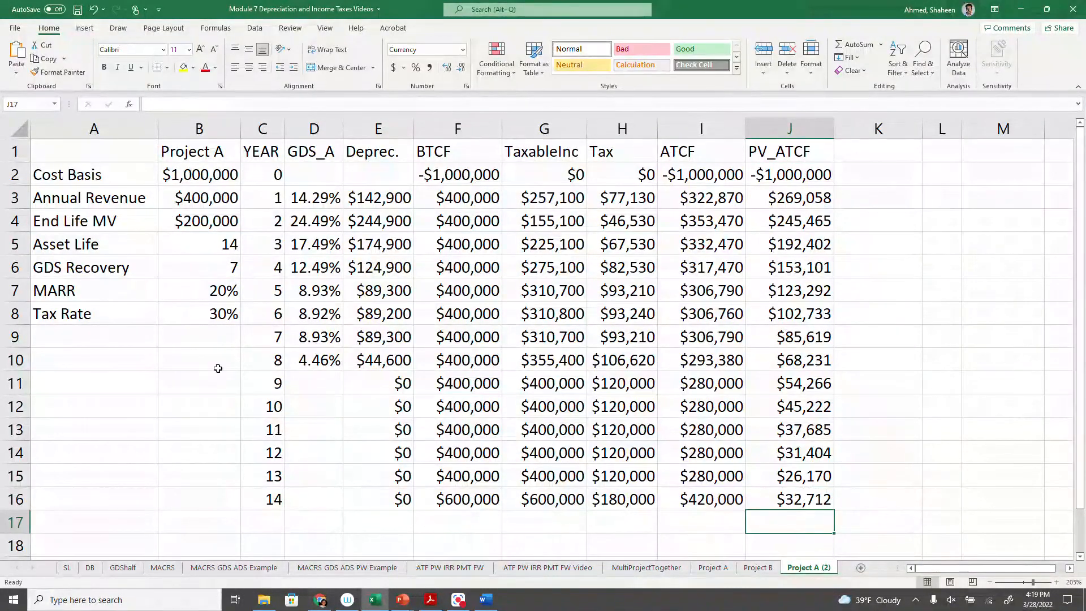
# - Label cell A9 "PW" and calculate the present worth in B9 by summing all of column J with =SUM(J:J)
pyautogui.click(113, 345)
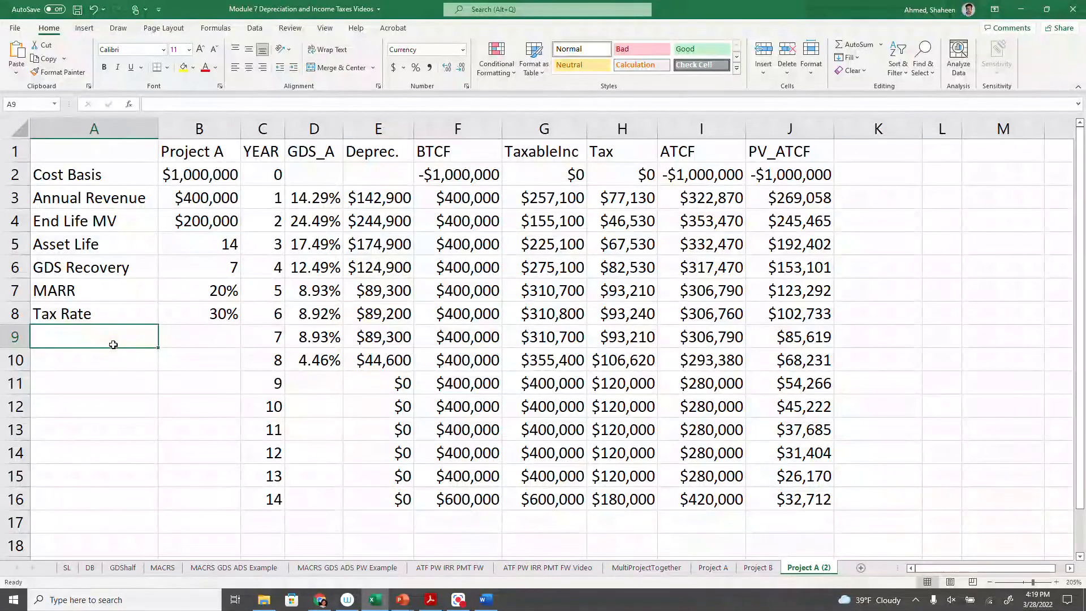
pyautogui.write('PW')
pyautogui.press('Tab')
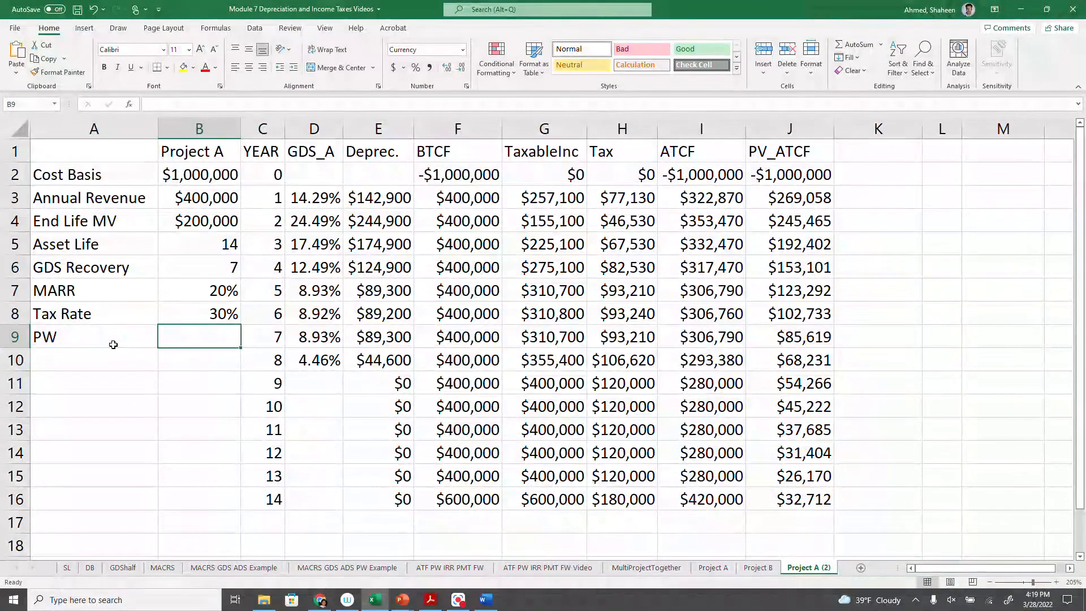
pyautogui.write('=SUM(')
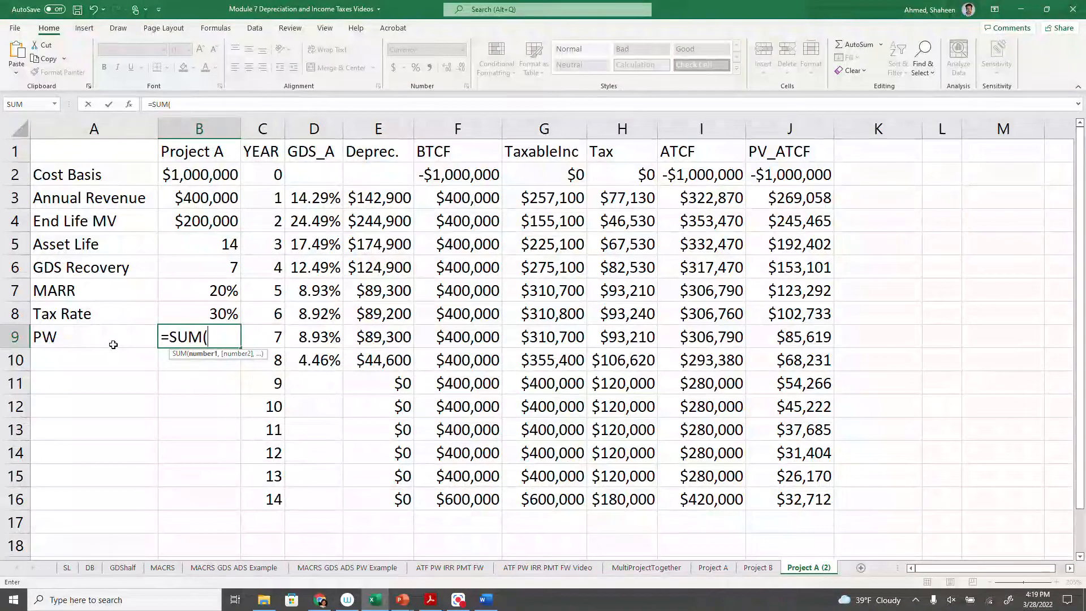
pyautogui.click(800, 119)
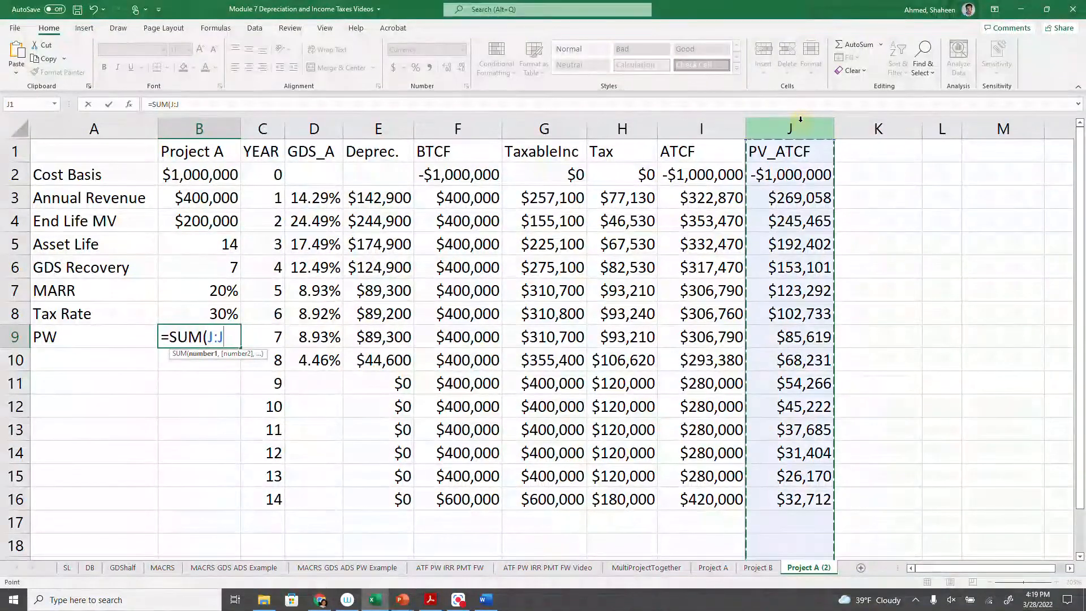
pyautogui.press('Return')
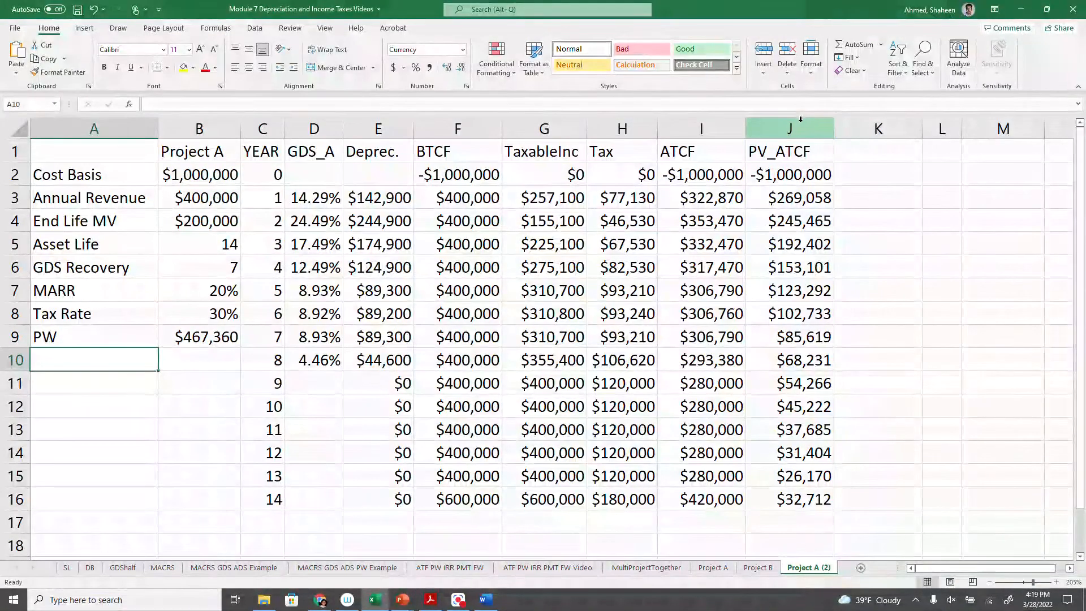
# - Label cell A10 "IRR" and calculate the internal rate of return of the after-tax cash flows in B10 with =IRR(I:I)
pyautogui.write('IRR')
pyautogui.press('Tab')
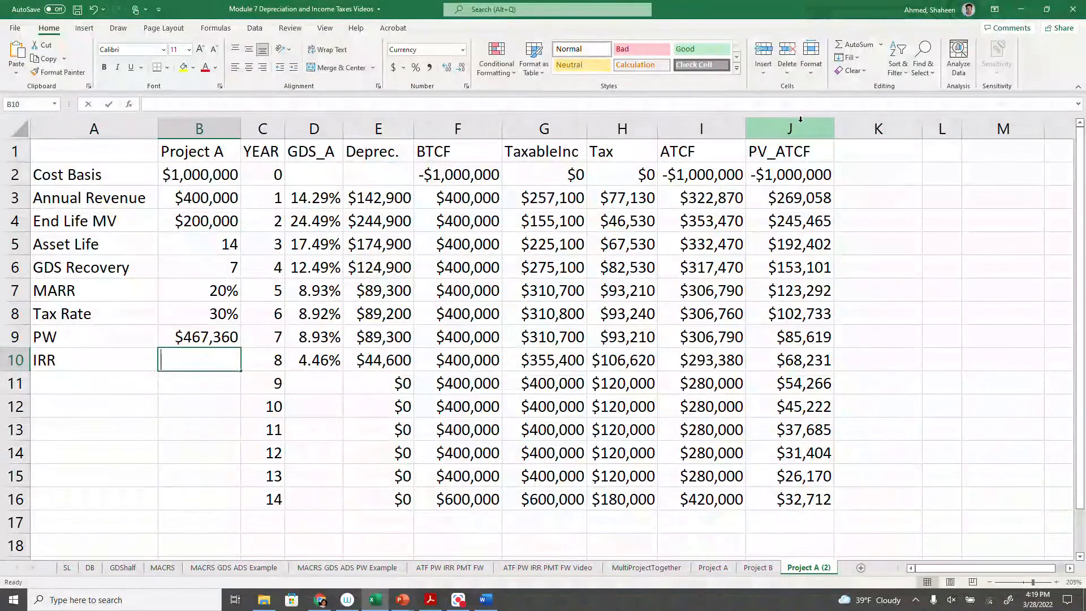
pyautogui.write('=SUM')
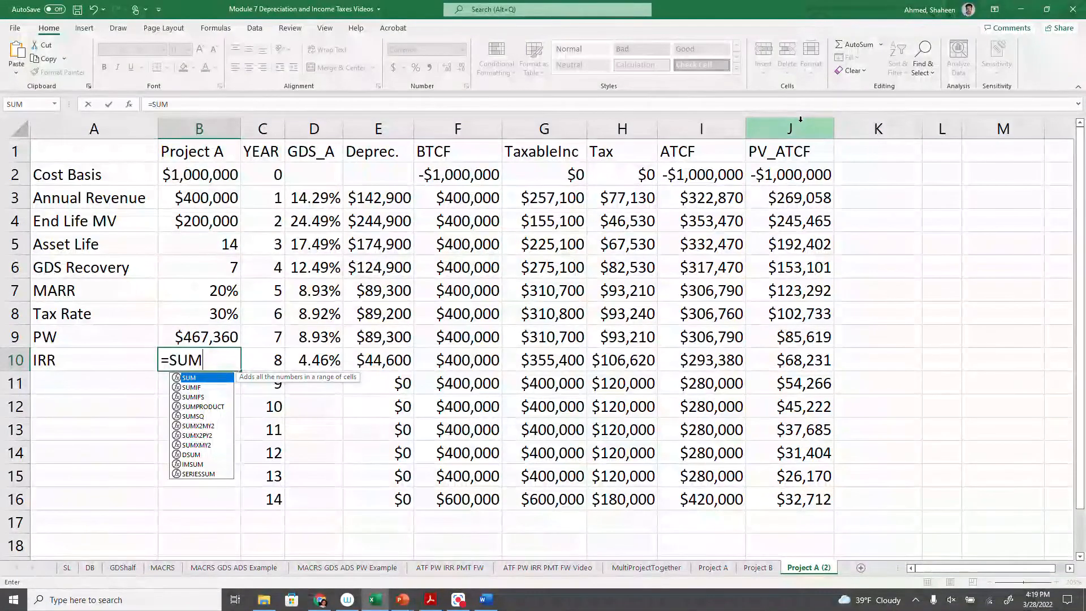
pyautogui.press('BackSpace')
pyautogui.press('BackSpace')
pyautogui.press('BackSpace')
pyautogui.write('IRR(')
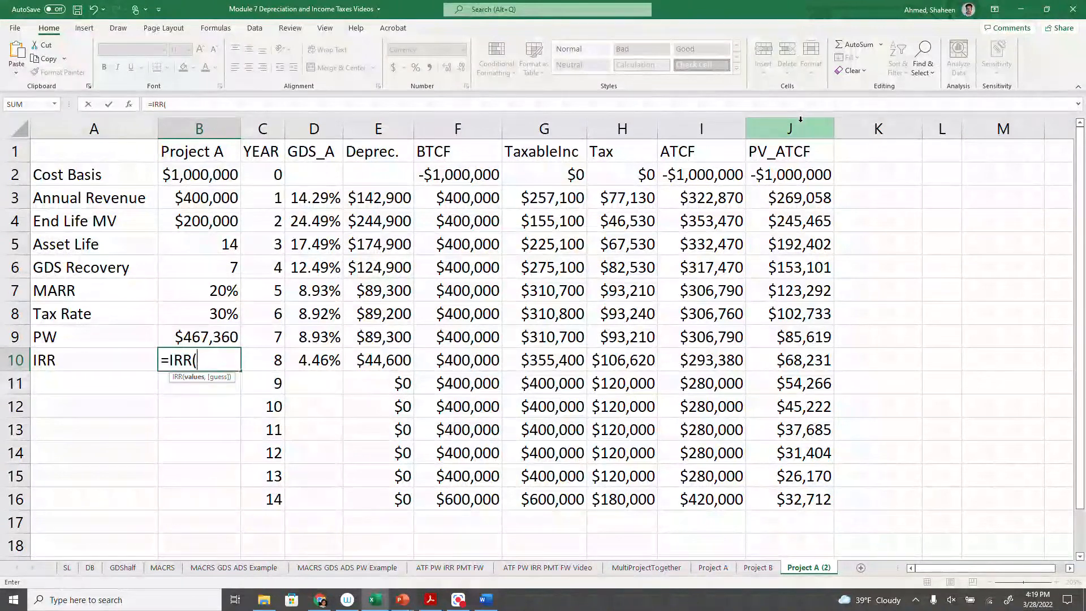
pyautogui.click(713, 126)
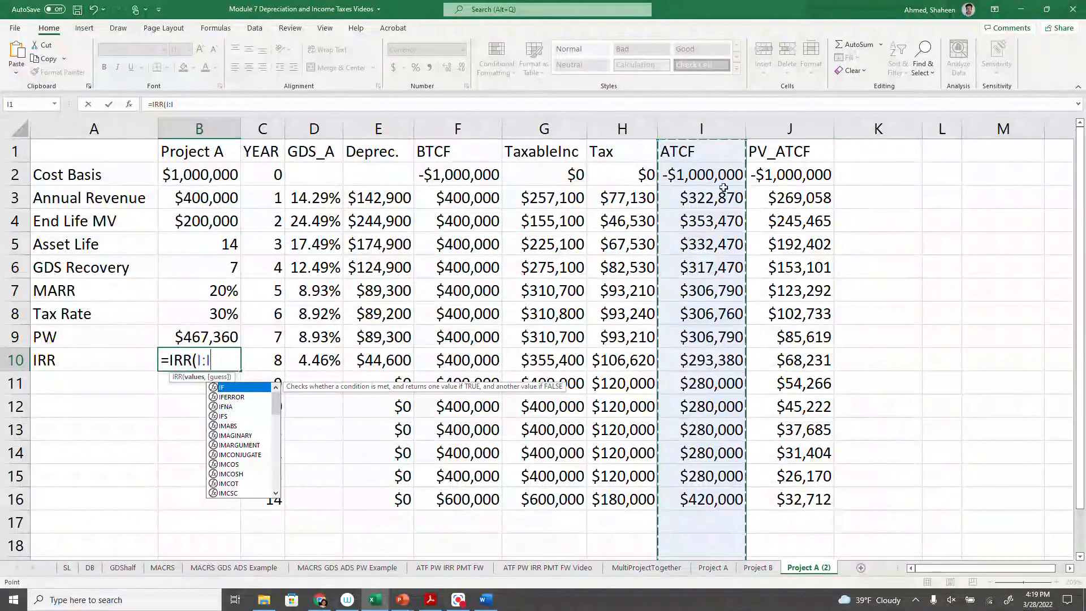
pyautogui.press('Return')
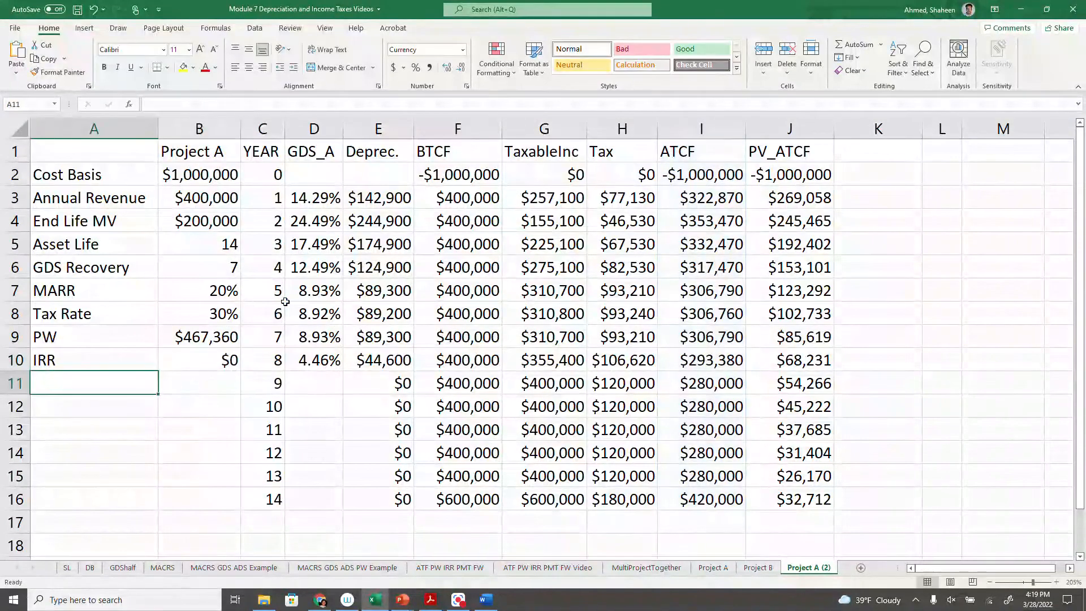
# - Format the IRR cell B10 as a percentage with two decimal places
pyautogui.rightClick(216, 361)
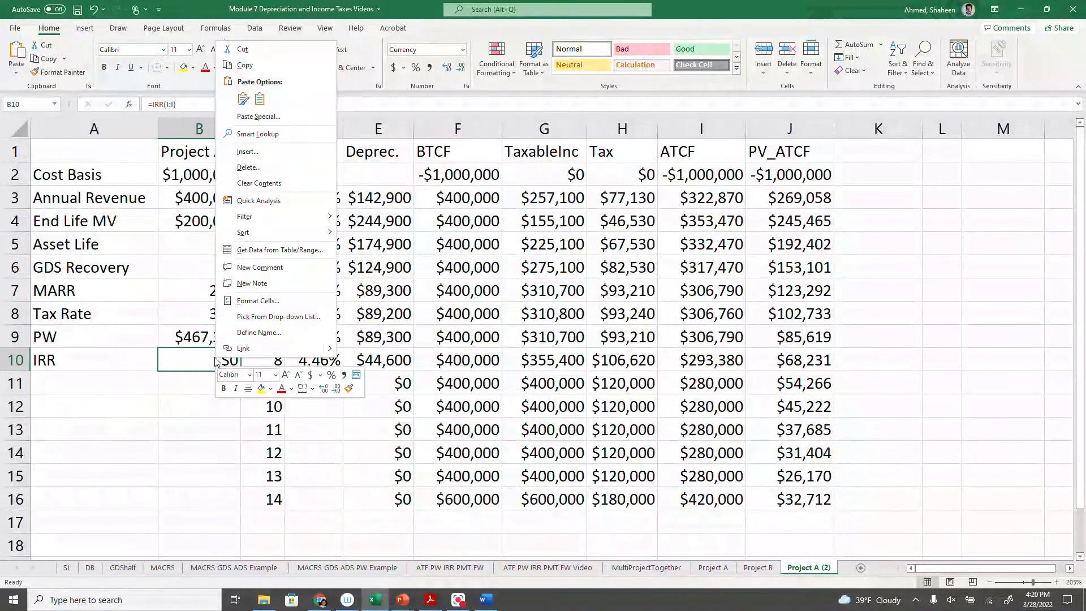
pyautogui.click(258, 300)
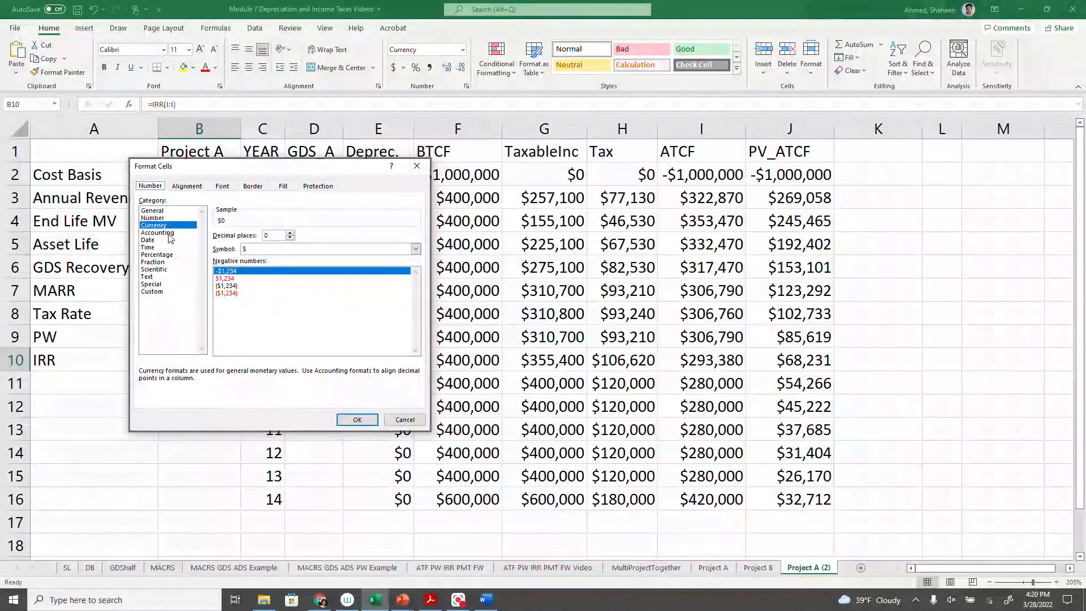
pyautogui.click(169, 254)
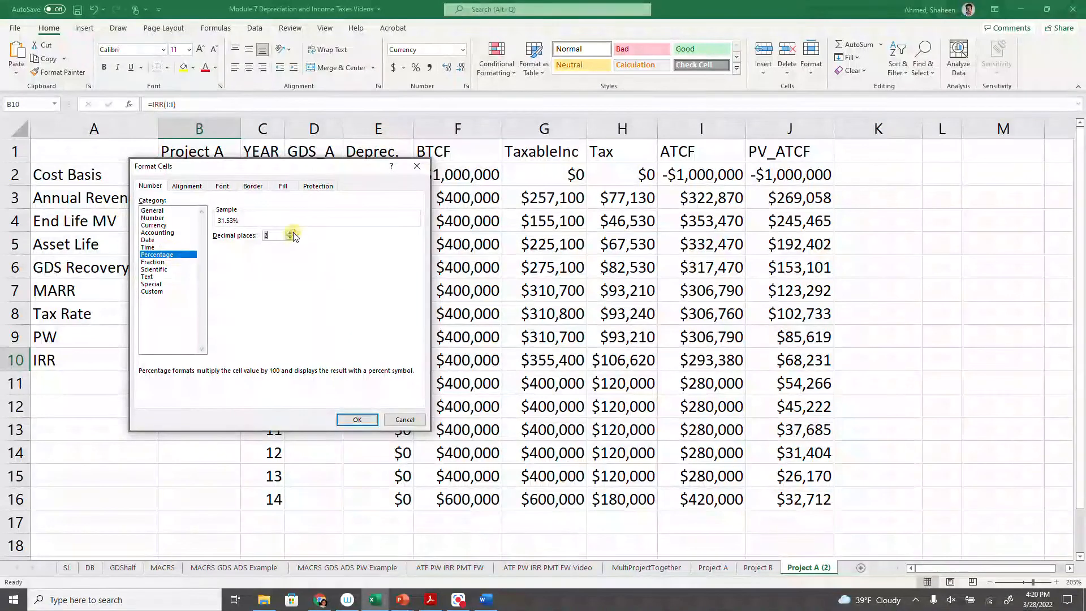
pyautogui.click(358, 418)
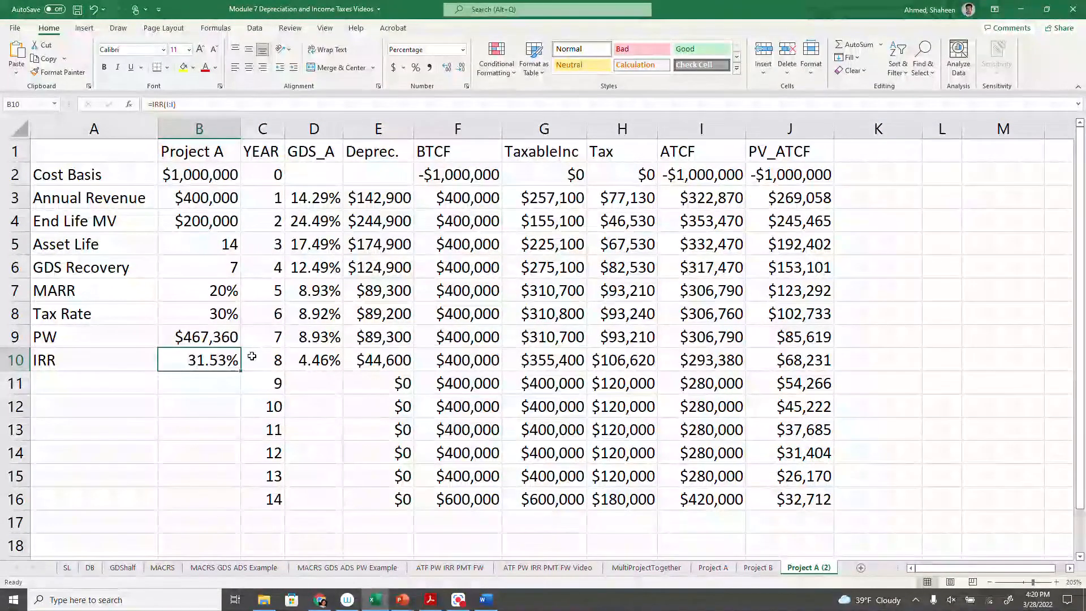
# - Enter the row label "Capital Recovery" in cell A11
pyautogui.click(140, 383)
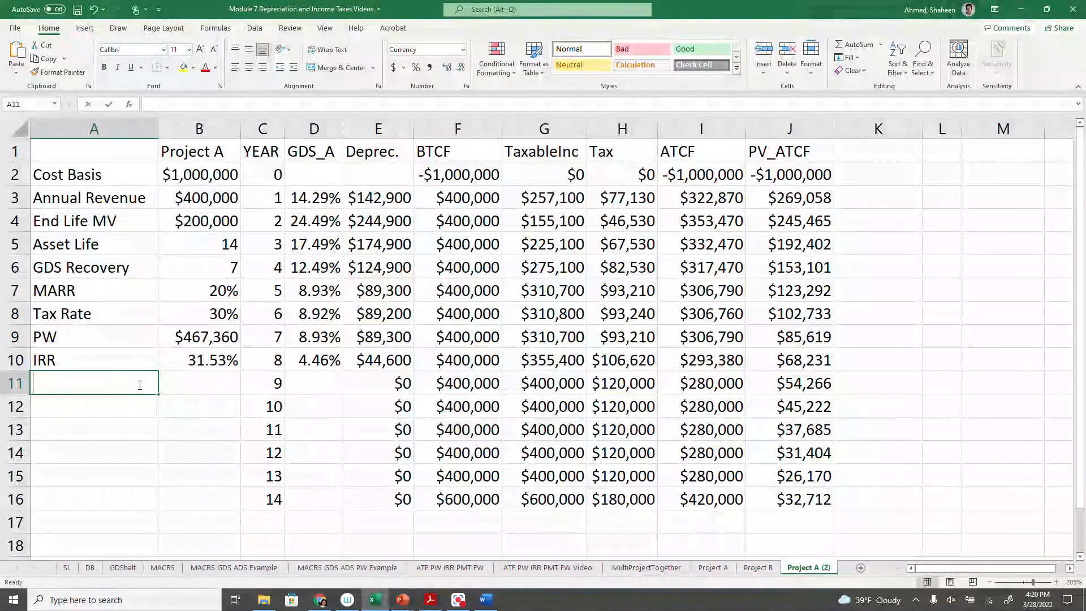
pyautogui.write('cAPITAL REc')
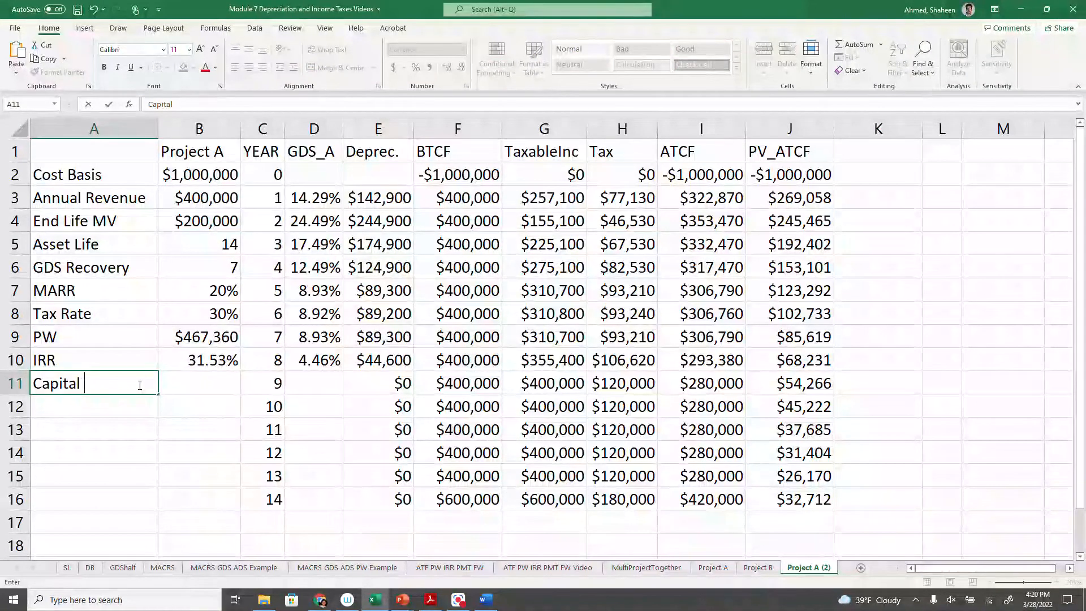
pyautogui.write('o')
pyautogui.press('BackSpace')
pyautogui.press('BackSpace')
pyautogui.press('BackSpace')
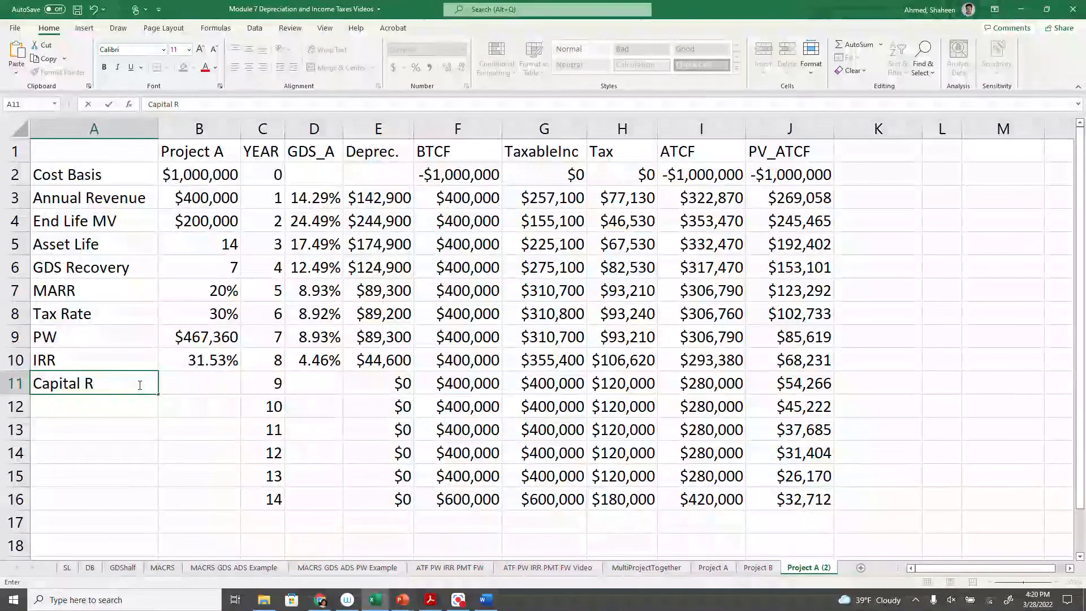
pyautogui.write('ecovry')
pyautogui.press('Tab')
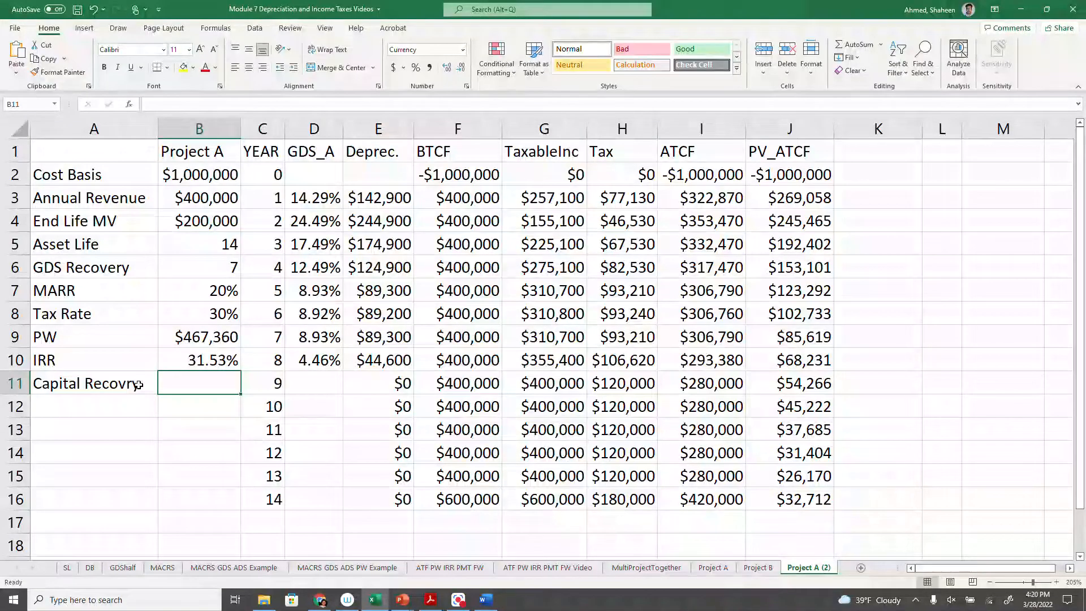
pyautogui.click(154, 383)
pyautogui.press('F2')
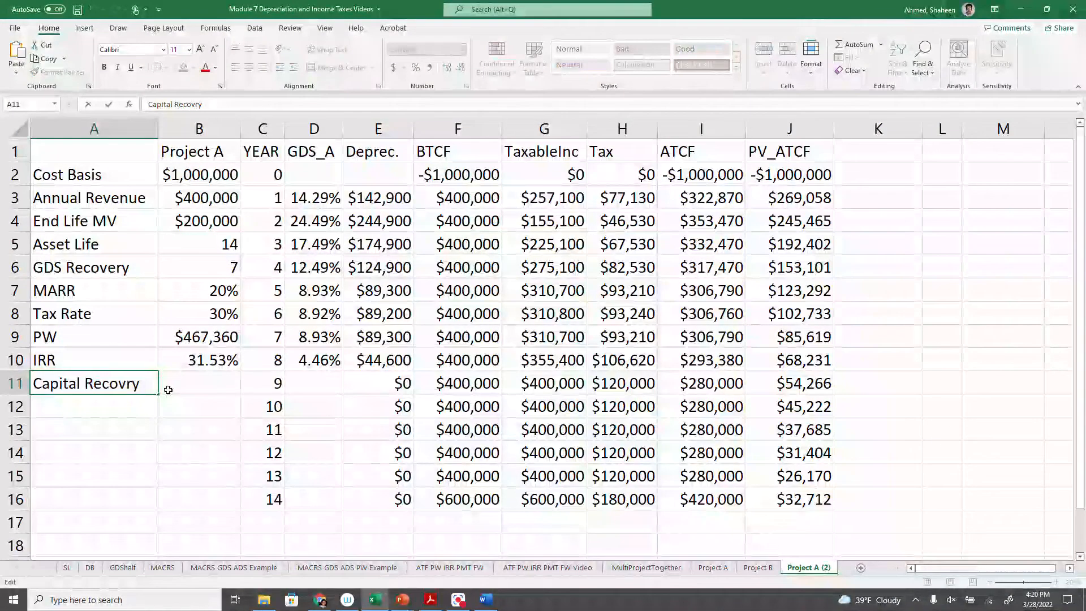
pyautogui.write('e')
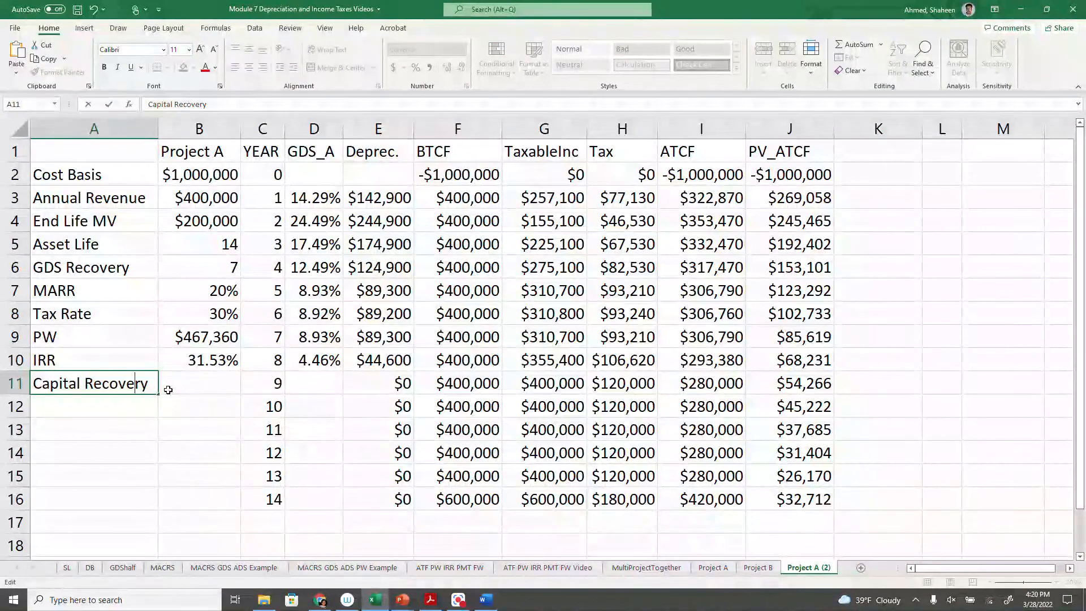
pyautogui.press('Return')
# - Calculate the capital recovery amount in B11 from the MARR, asset life and present worth with =PMT(B7,B5,-B9,0,0)
pyautogui.click(218, 360)
pyautogui.click(209, 383)
pyautogui.write('=')
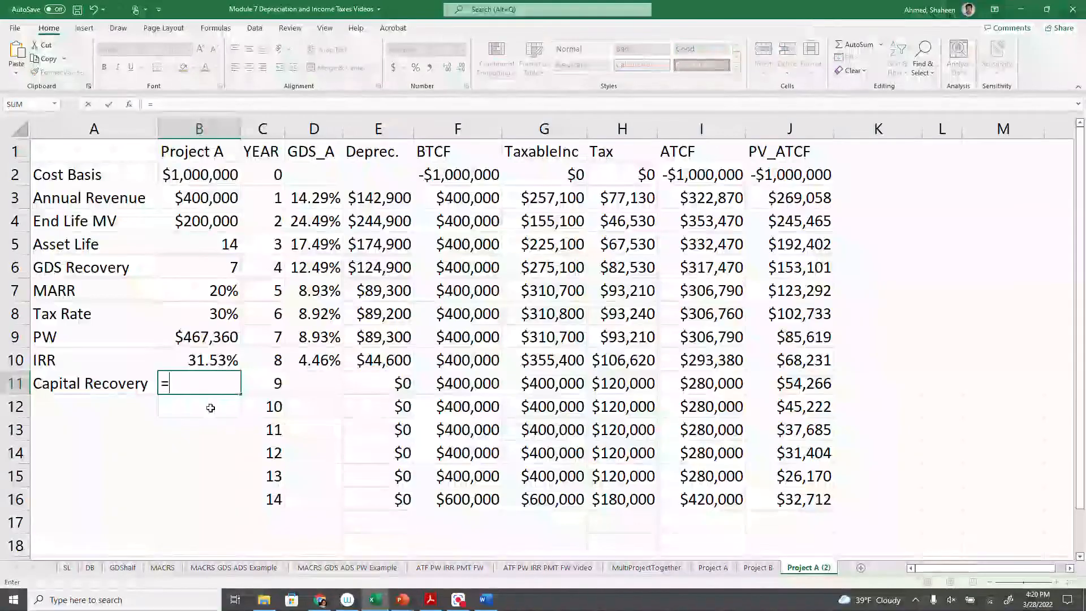
pyautogui.write('pmt(')
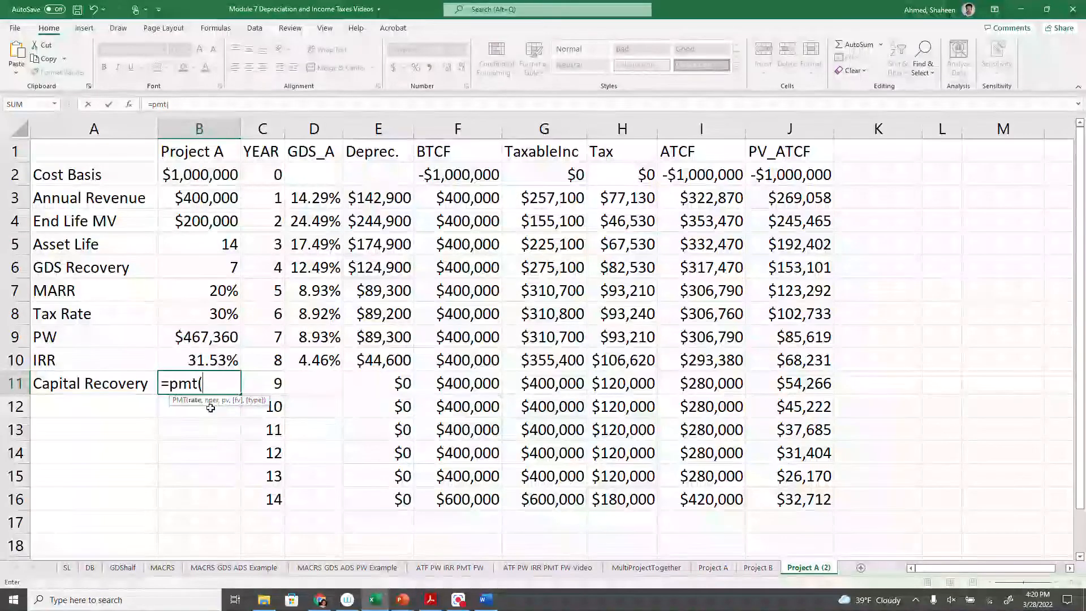
pyautogui.click(199, 291)
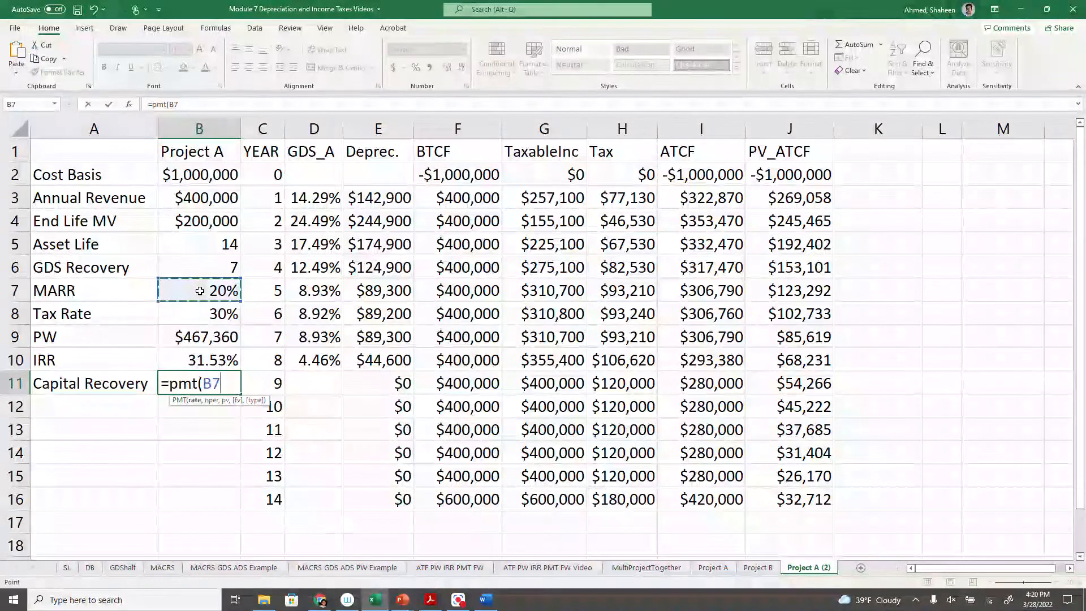
pyautogui.write(',')
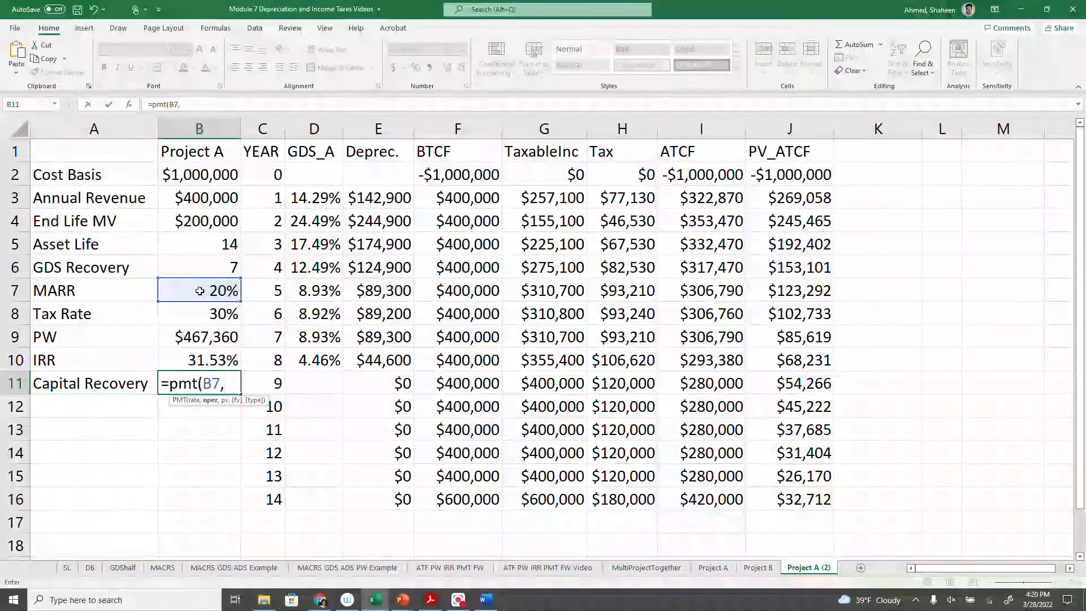
pyautogui.click(210, 249)
pyautogui.write(',-')
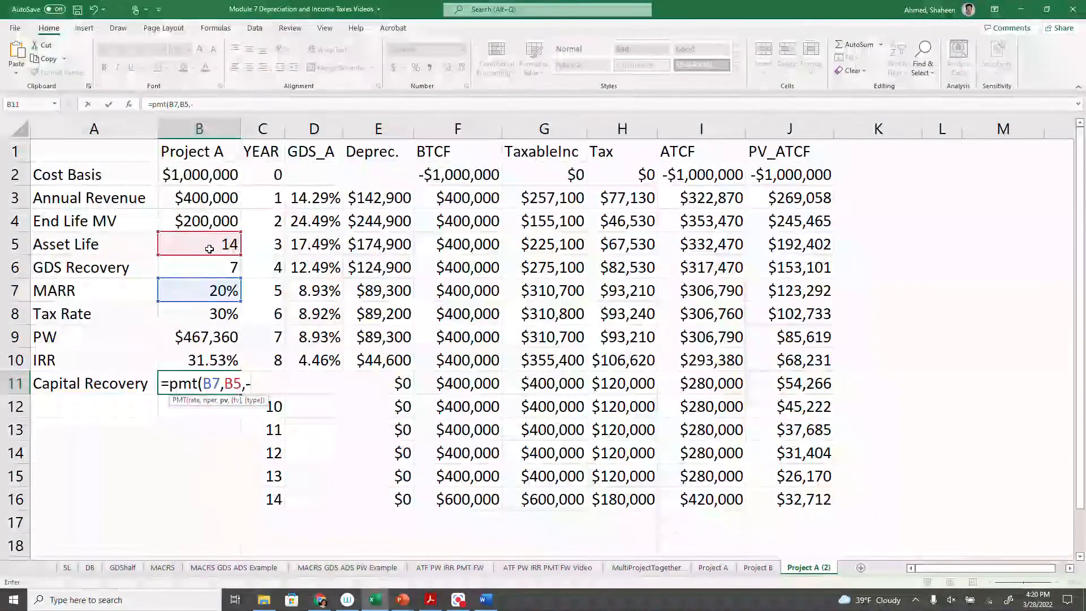
pyautogui.click(226, 337)
pyautogui.write(',')
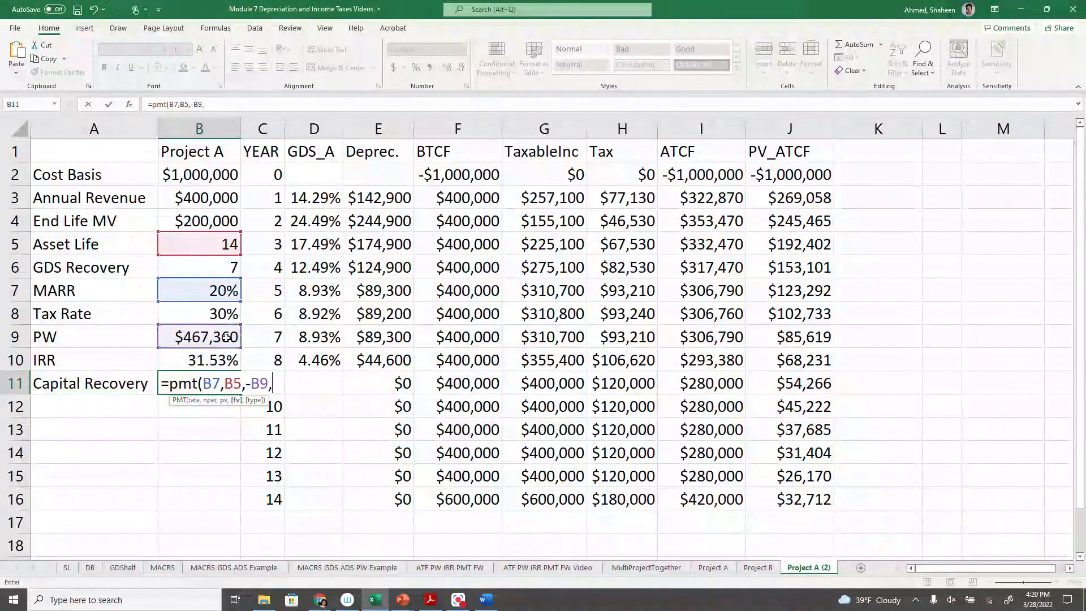
pyautogui.write('0,0')
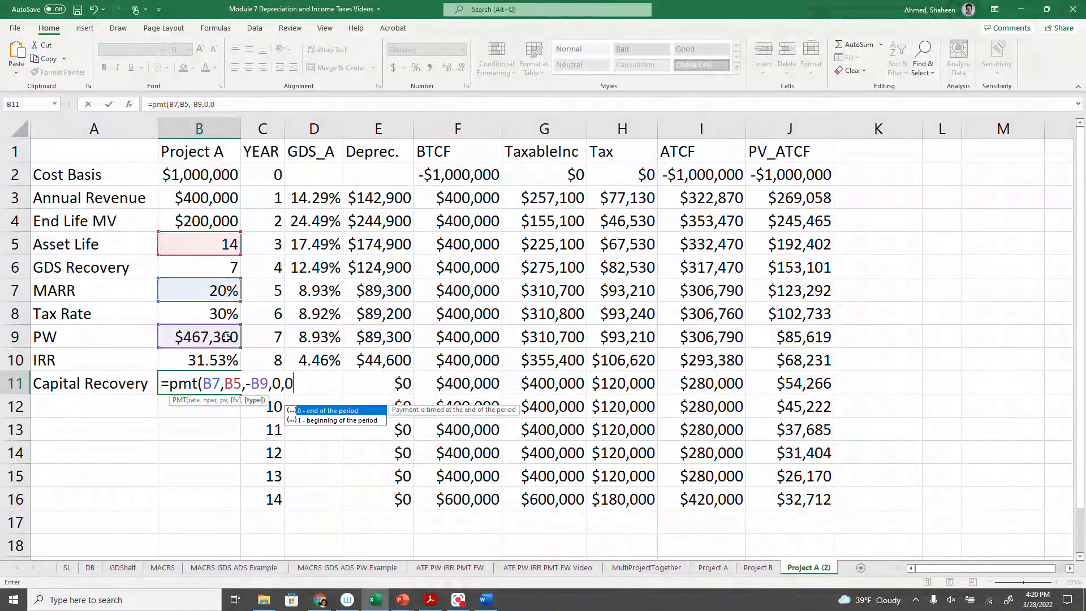
pyautogui.press('Return')
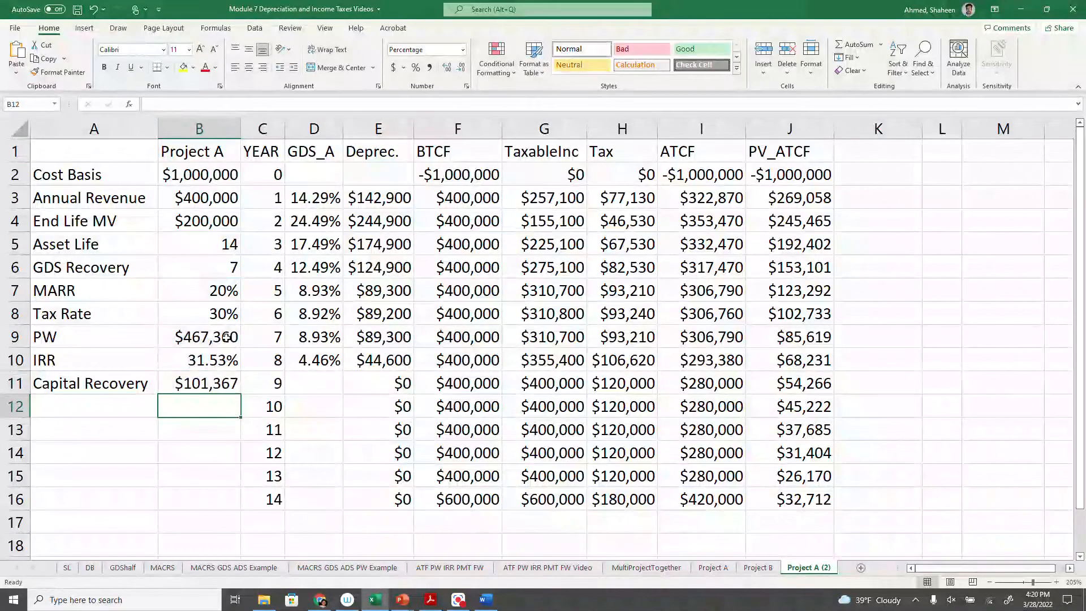
pyautogui.click(194, 389)
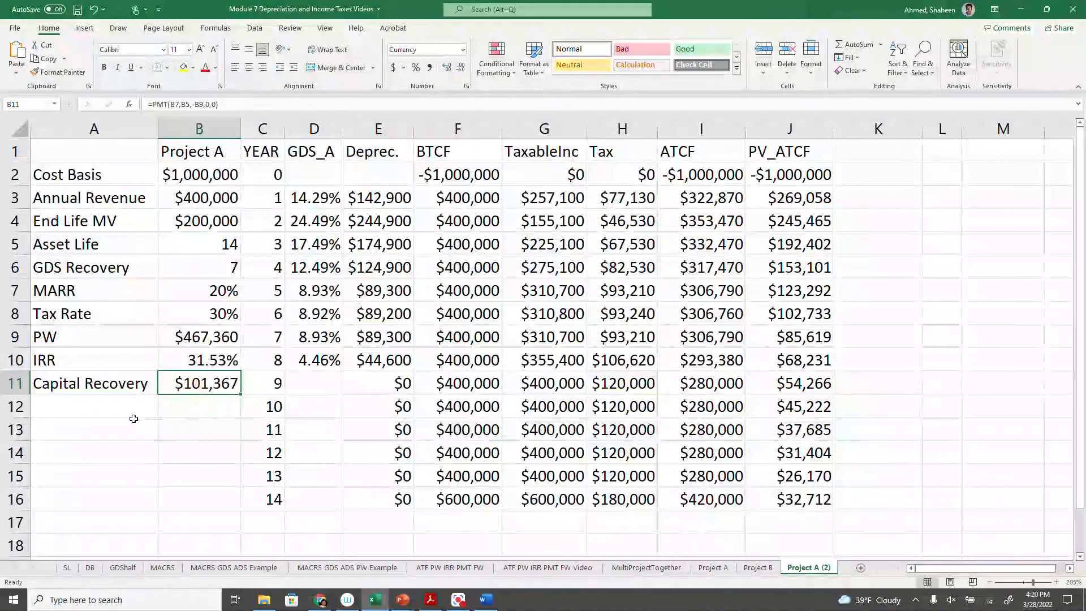
# - Enter the row label "FW" in cell A12
pyautogui.click(115, 411)
pyautogui.write('f')
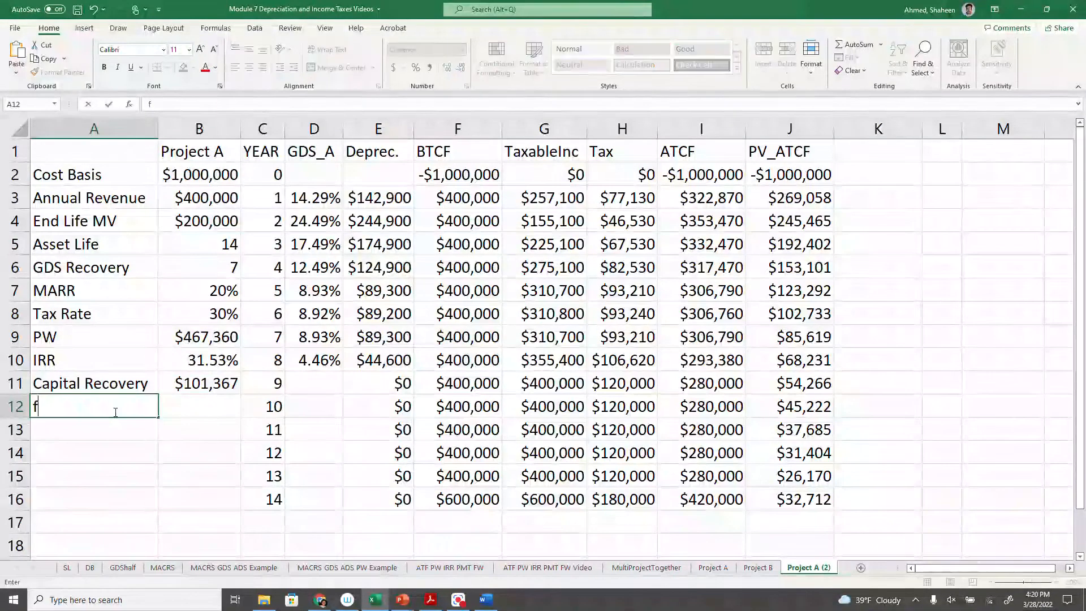
pyautogui.write('R')
pyautogui.press('BackSpace')
pyautogui.write('W')
pyautogui.press('Tab')
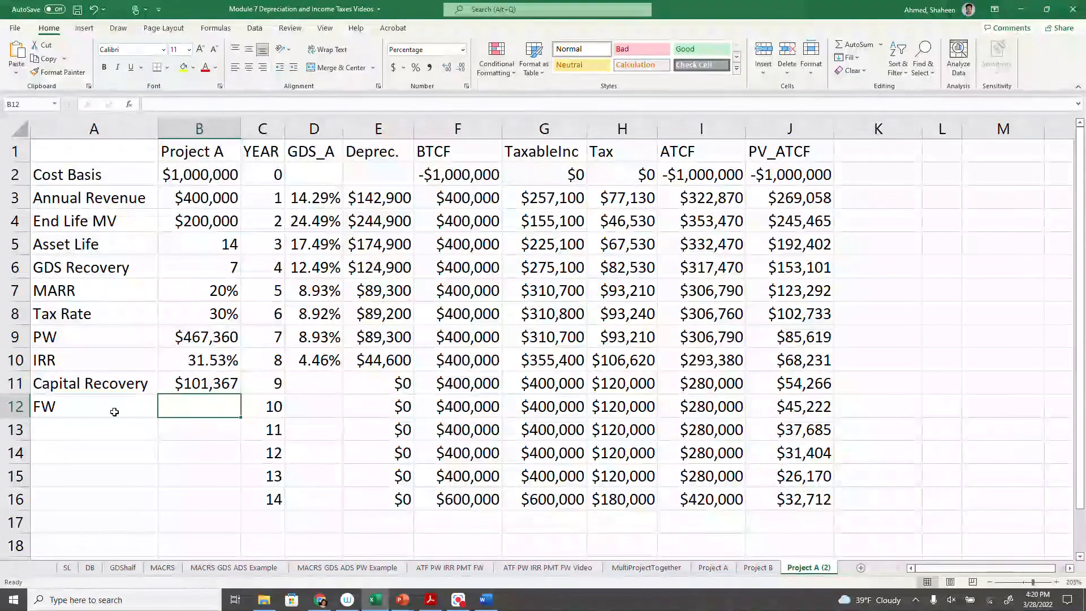
# - Calculate the future worth in B12 from the MARR, asset life and negated present worth with =FV(B7,B5,0,-B9,0)
pyautogui.write('=FV')
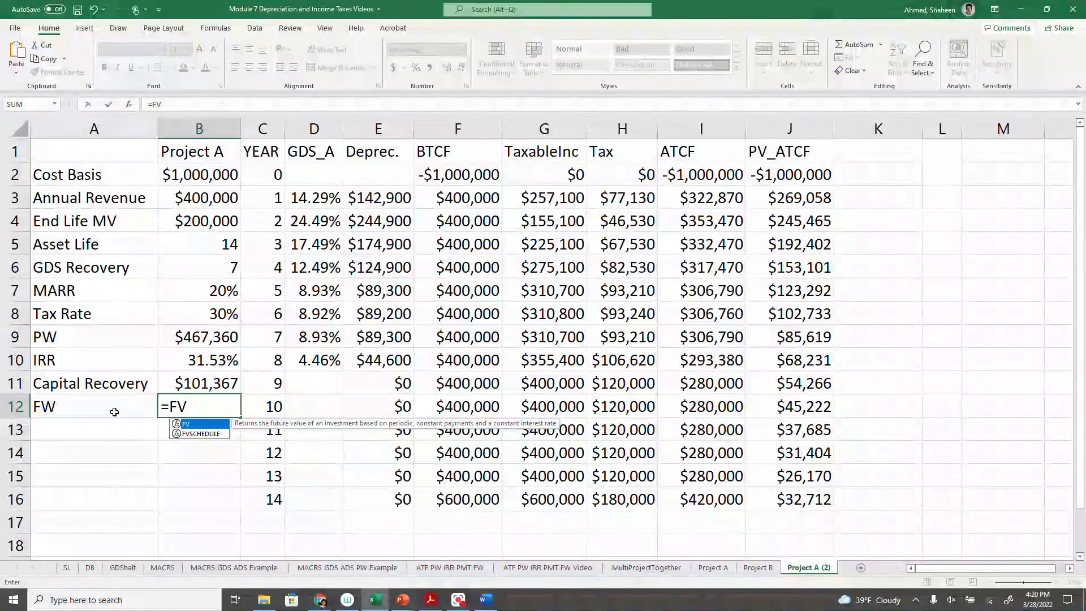
pyautogui.write('(')
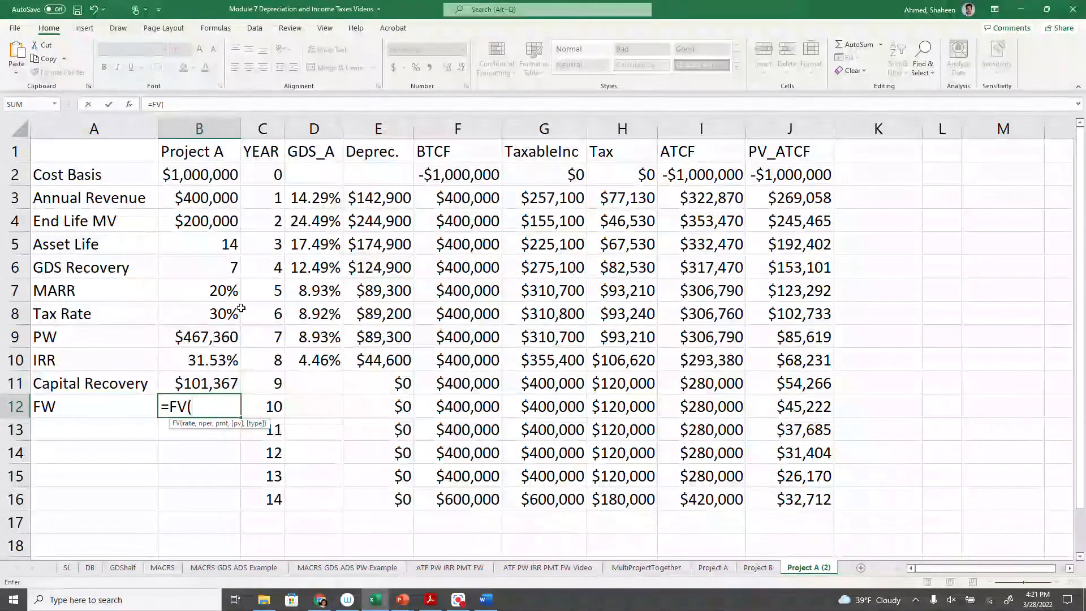
pyautogui.click(208, 292)
pyautogui.write(',')
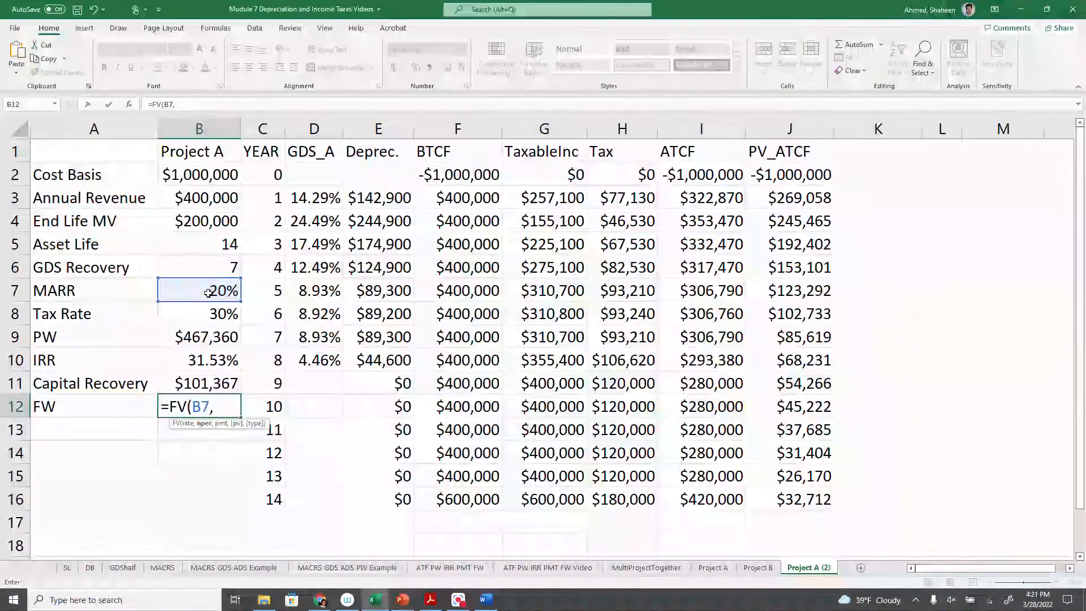
pyautogui.click(227, 244)
pyautogui.write(',0,')
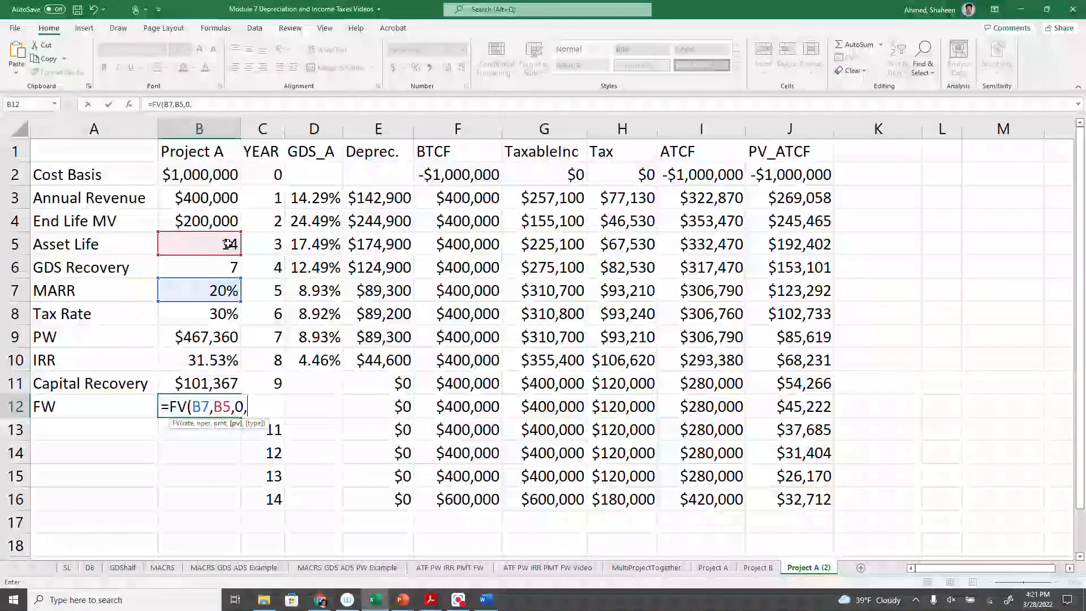
pyautogui.click(191, 337)
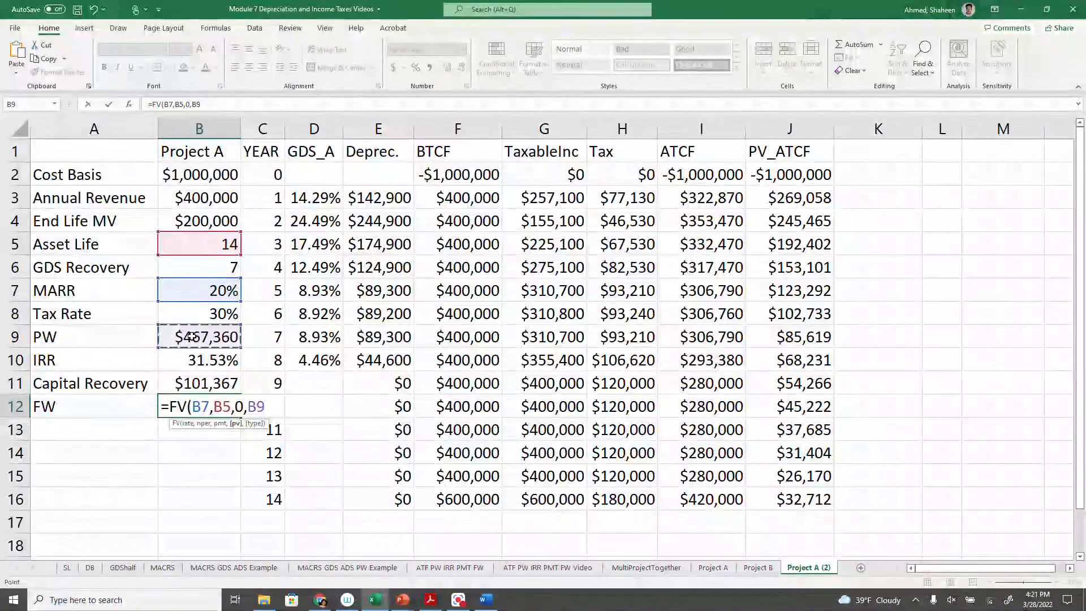
pyautogui.click(249, 407)
pyautogui.write('-')
pyautogui.click(272, 403)
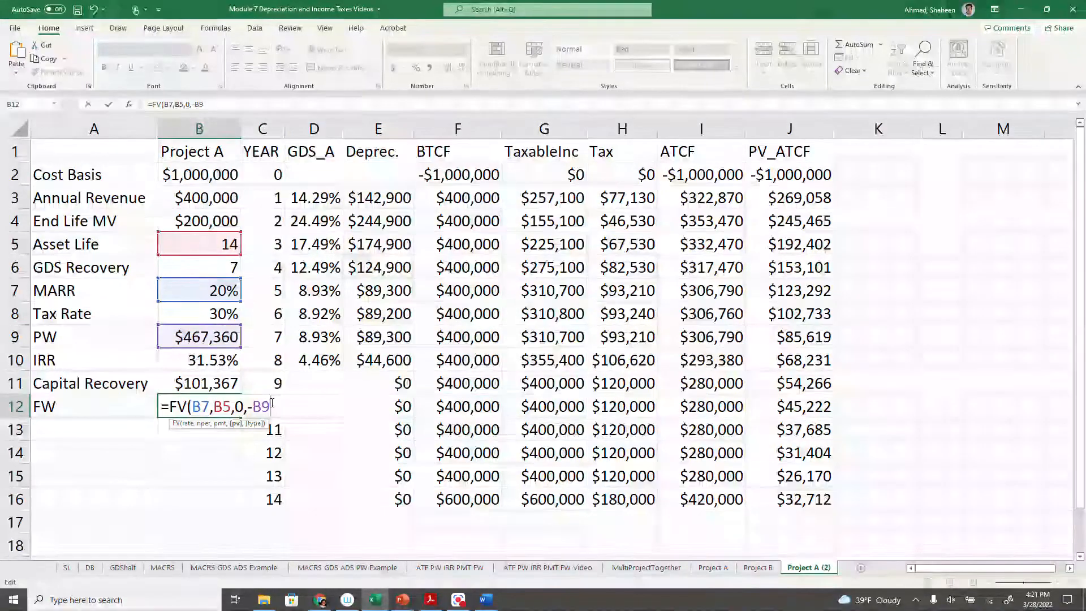
pyautogui.write(',0')
pyautogui.press('Return')
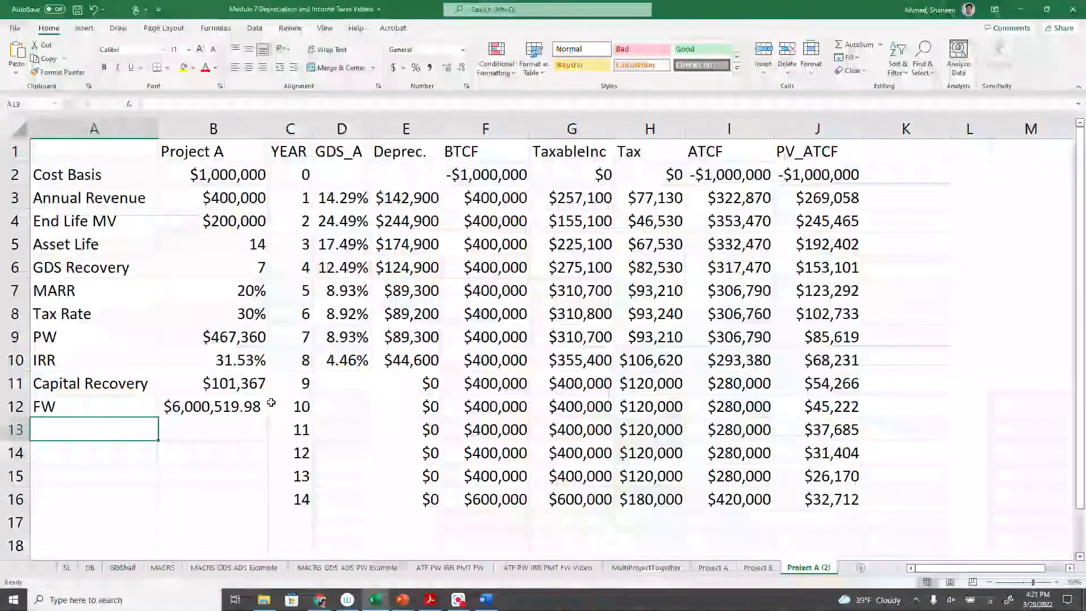
pyautogui.click(228, 411)
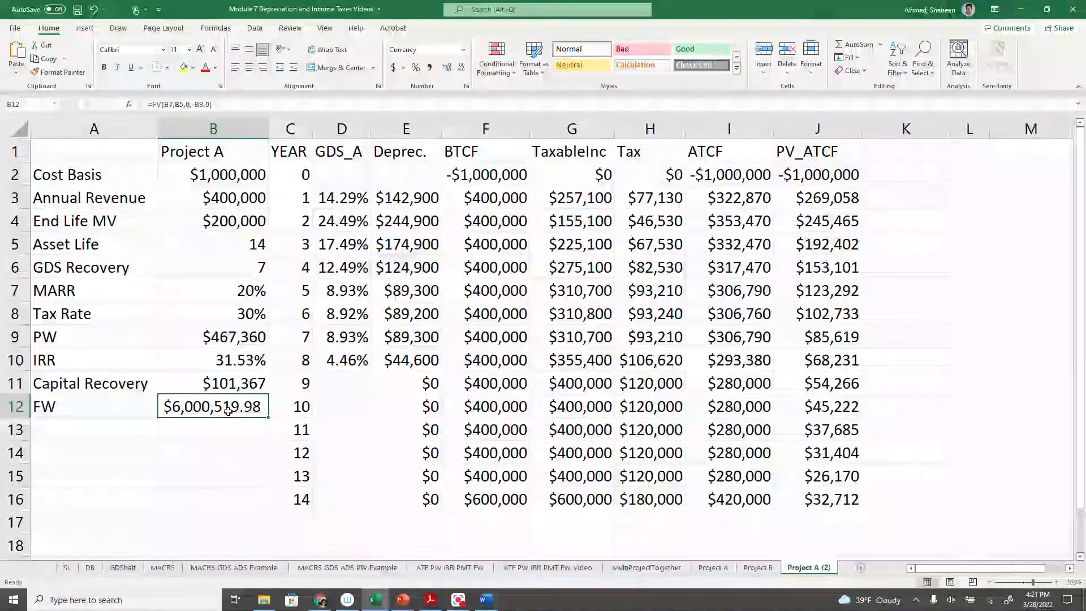
# - Rename the Project A (2) worksheet as "Project A Video"
pyautogui.doubleClick(820, 567)
pyautogui.doubleClick(827, 568)
pyautogui.write('V')
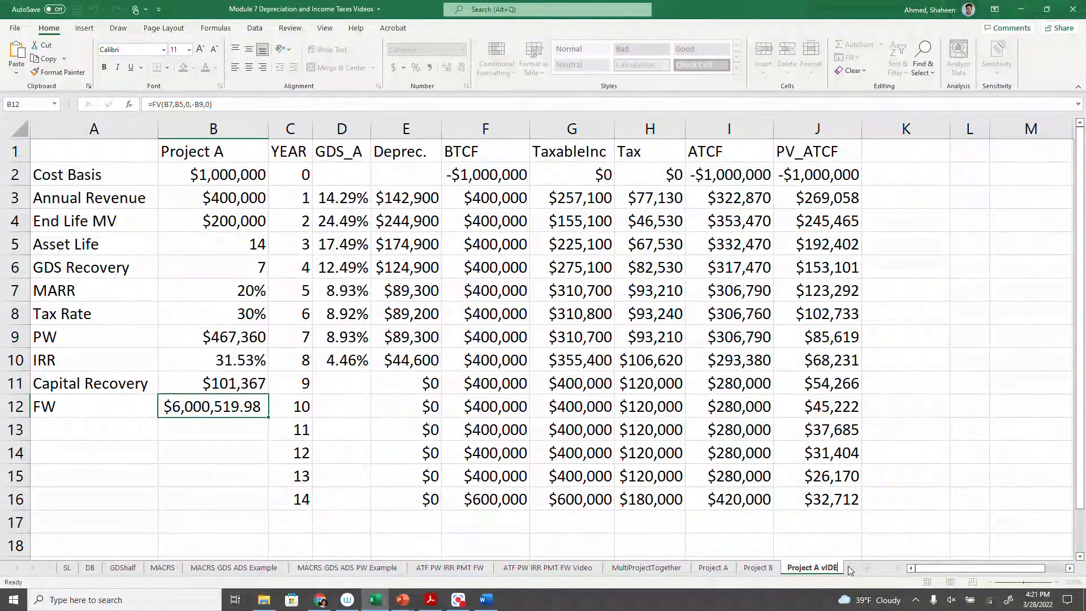
pyautogui.write('ideo')
pyautogui.press('Return')
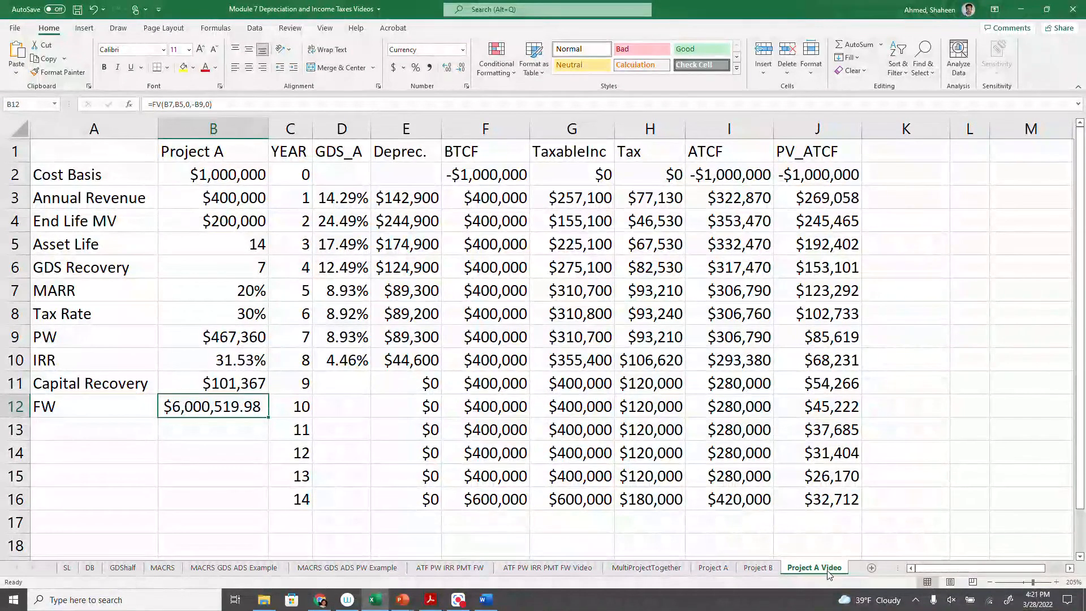
# - Create a copy of the Project A Video worksheet at the end of the workbook
pyautogui.rightClick(827, 568)
pyautogui.click(914, 460)
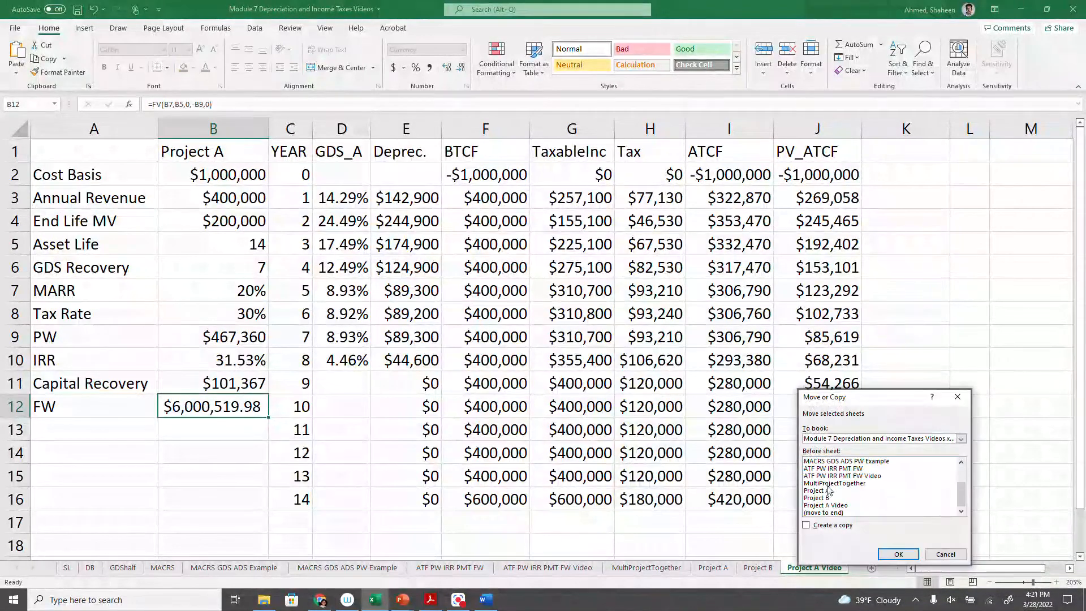
pyautogui.click(823, 512)
pyautogui.click(805, 525)
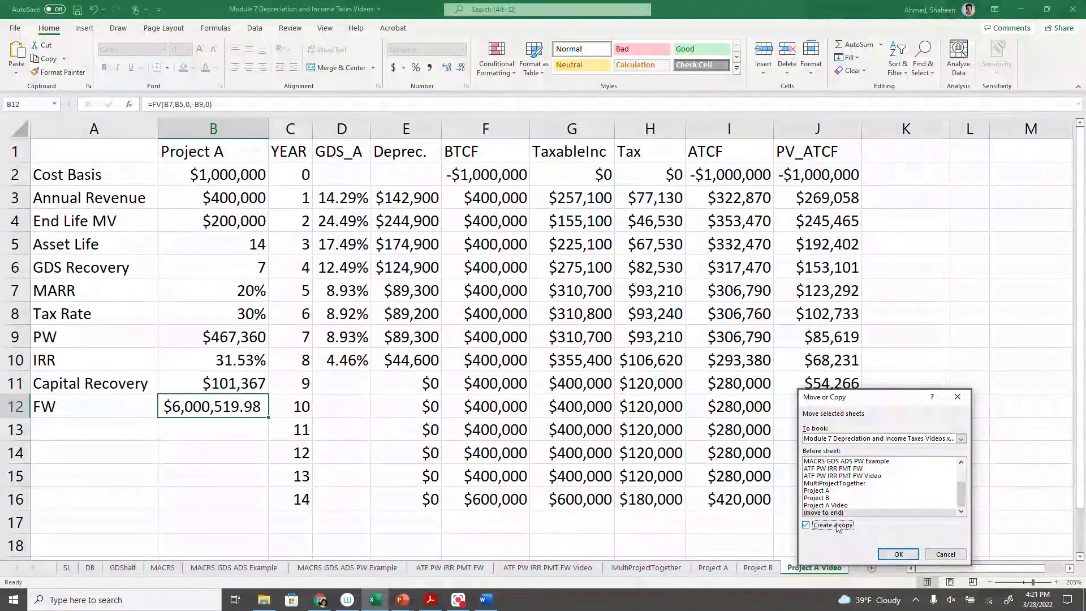
pyautogui.click(898, 554)
# - Rename the copied worksheet as "Project B Video"
pyautogui.click(803, 565)
pyautogui.press('BackSpace')
pyautogui.write('B')
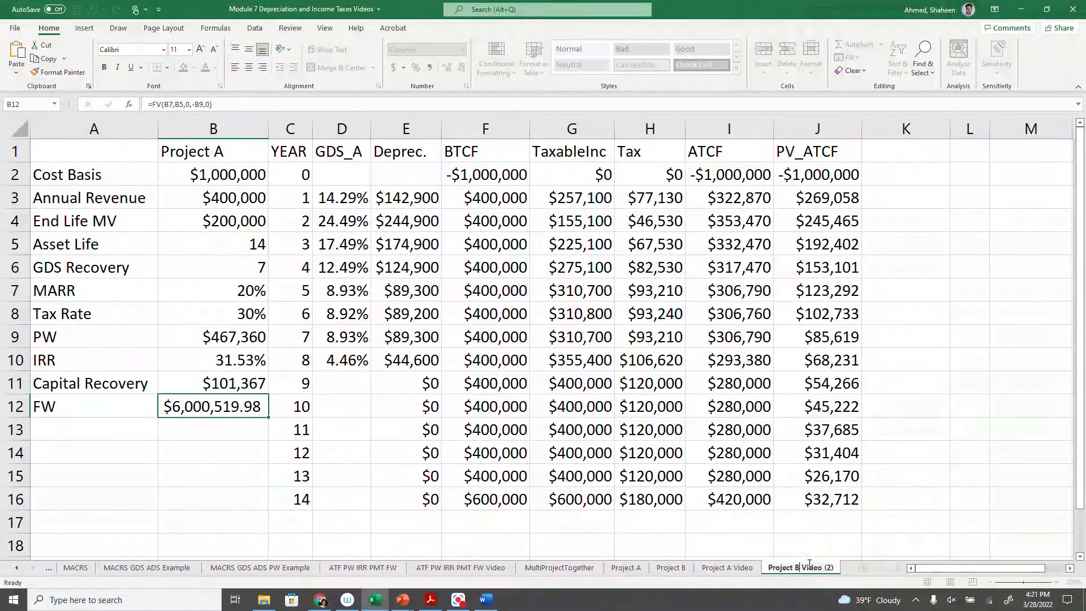
pyautogui.press('Delete')
pyautogui.press('Delete')
pyautogui.press('Delete')
pyautogui.press('Delete')
pyautogui.press('Return')
# - Switch to the PowerPoint presentation, leave the slide show and copy Project B's values from Cost Basis through Tax Rate
pyautogui.moveTo(400, 604)
pyautogui.click(405, 543)
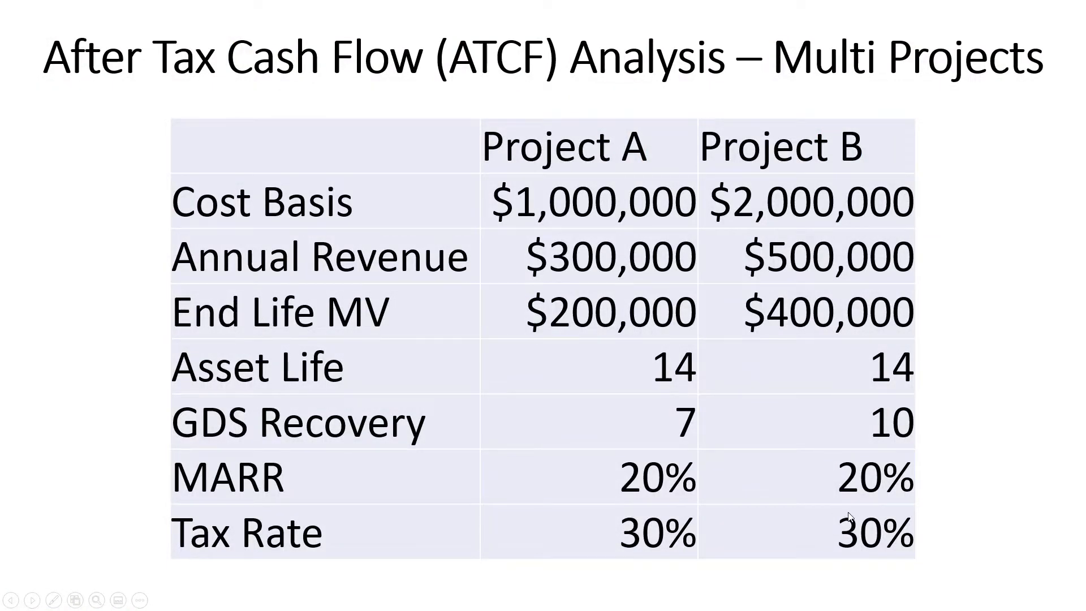
pyautogui.press('Escape')
pyautogui.moveTo(758, 256); pyautogui.dragTo(899, 516)
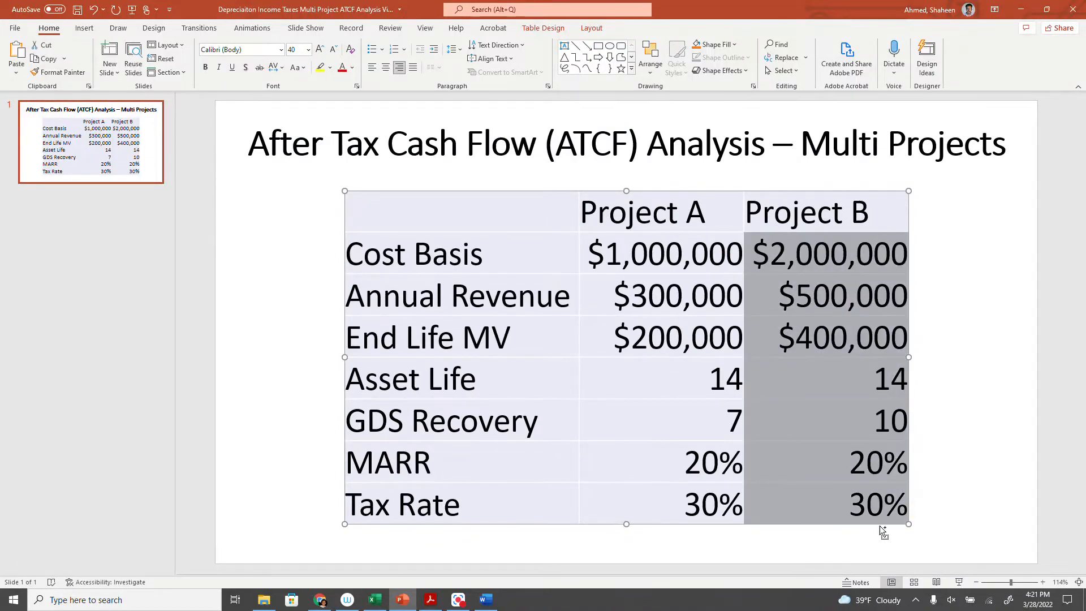
# - Return to Excel and paste the Project B inputs into B2:B8 of Project B Video, matching the sheet's existing formatting
pyautogui.click(375, 599)
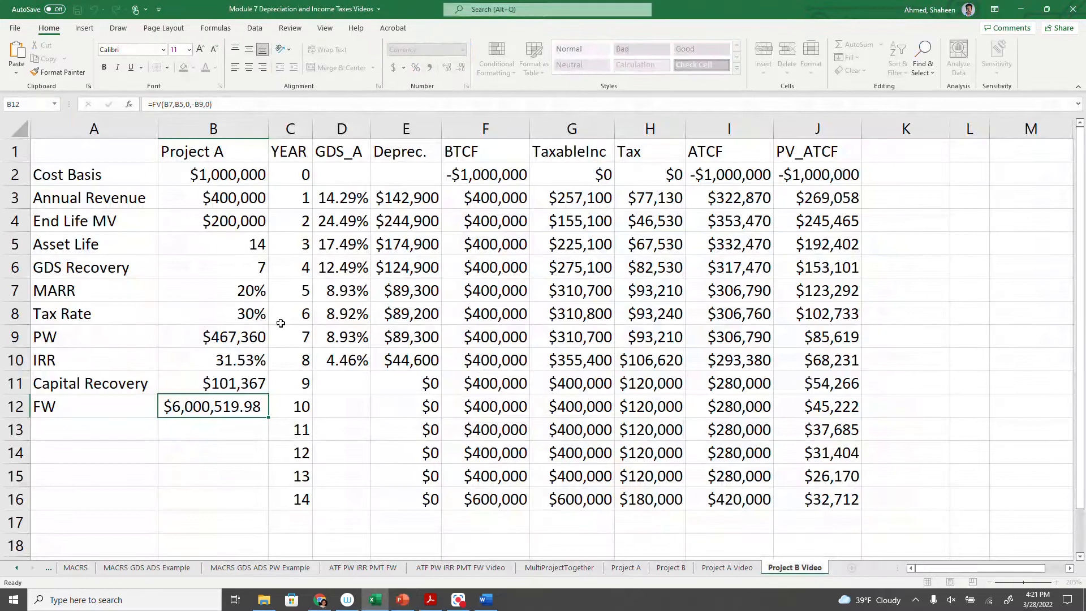
pyautogui.click(216, 179)
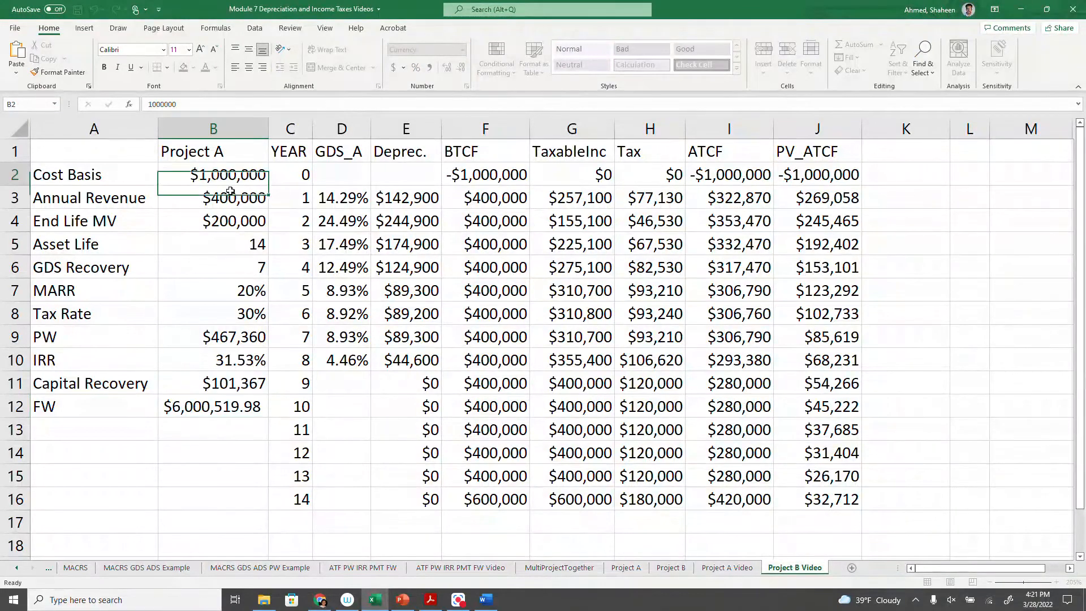
pyautogui.hotkey('ctrl', 'v')
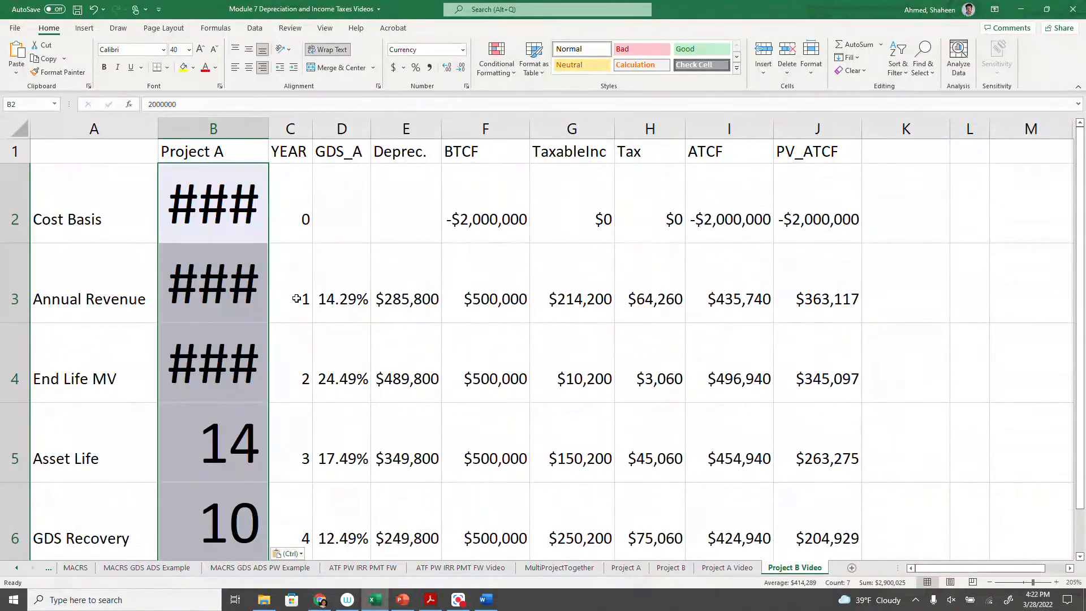
pyautogui.click(290, 553)
pyautogui.click(298, 536)
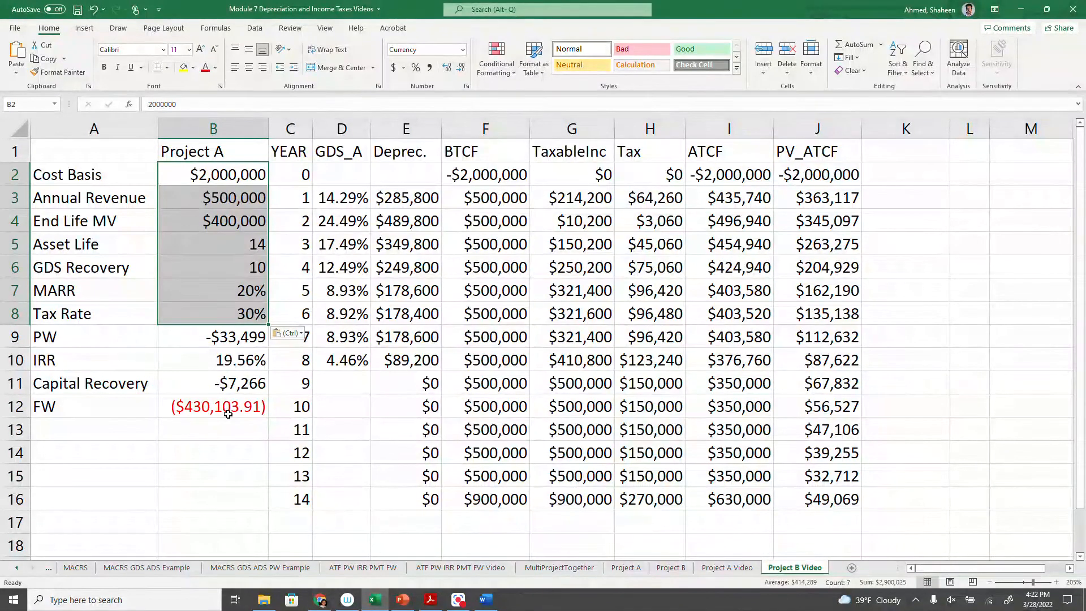
# - Check the GDS recovery inputs on Project B Video and copy the whole GDS_B column from the Project B worksheet
pyautogui.click(357, 195)
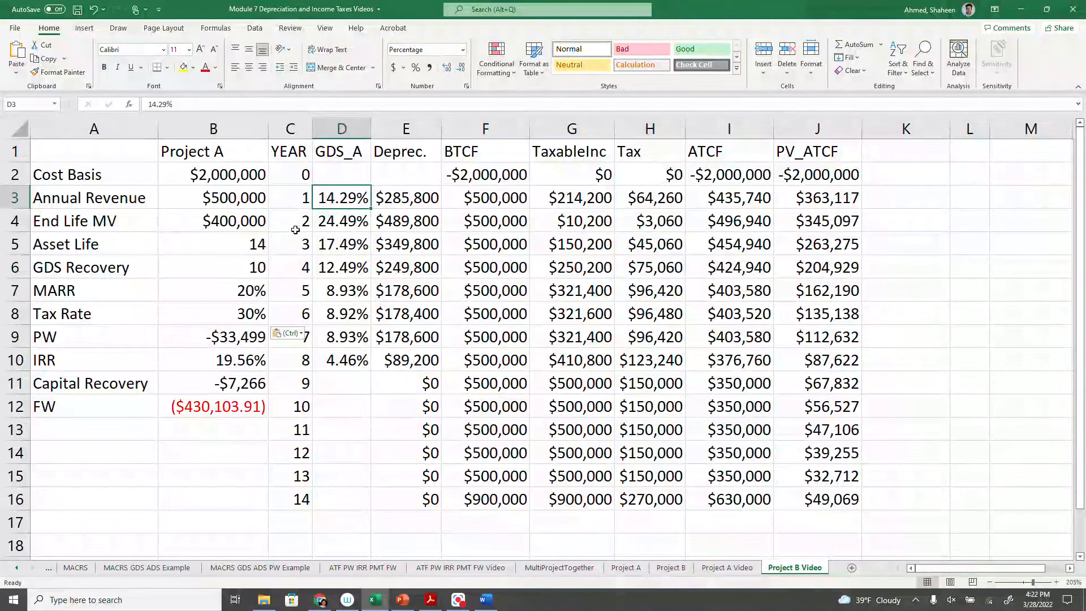
pyautogui.press('Left')
pyautogui.press('Left')
pyautogui.press('Down')
pyautogui.press('Down')
pyautogui.press('Down')
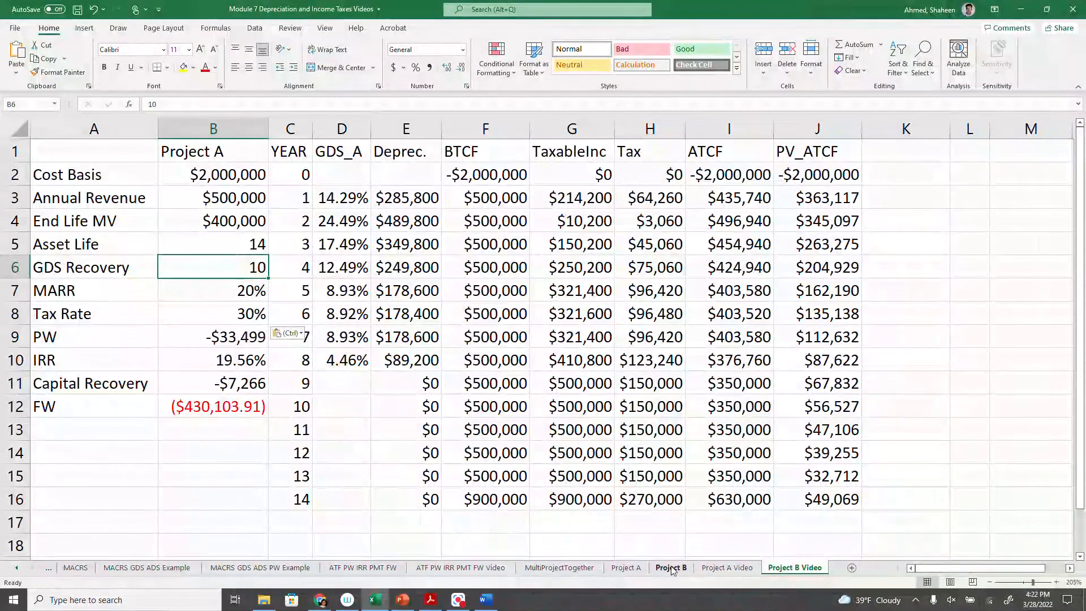
pyautogui.click(672, 568)
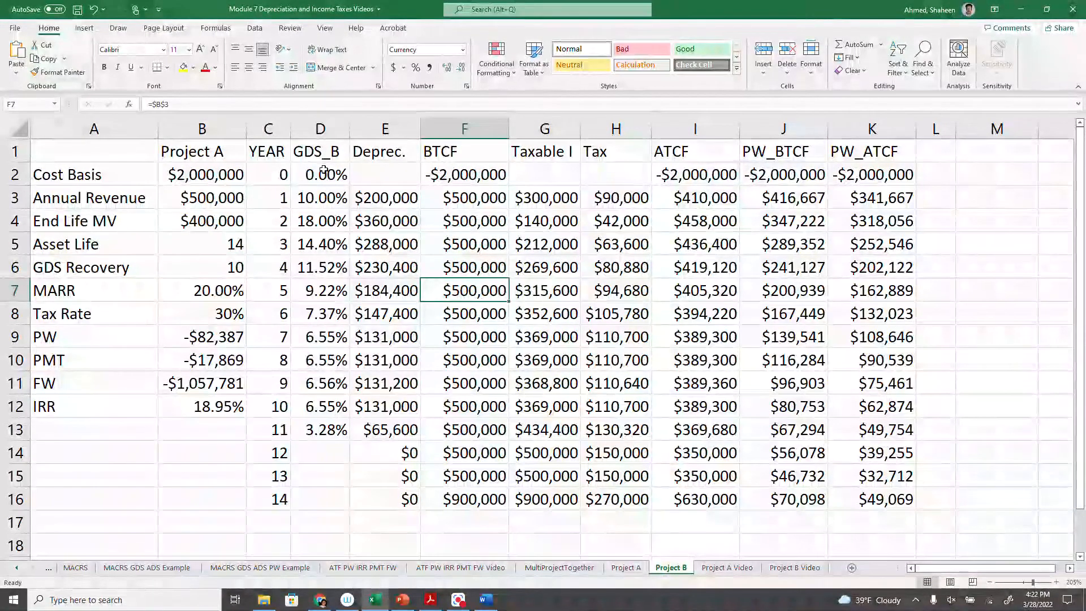
pyautogui.click(320, 129)
pyautogui.hotkey('ctrl', 'c')
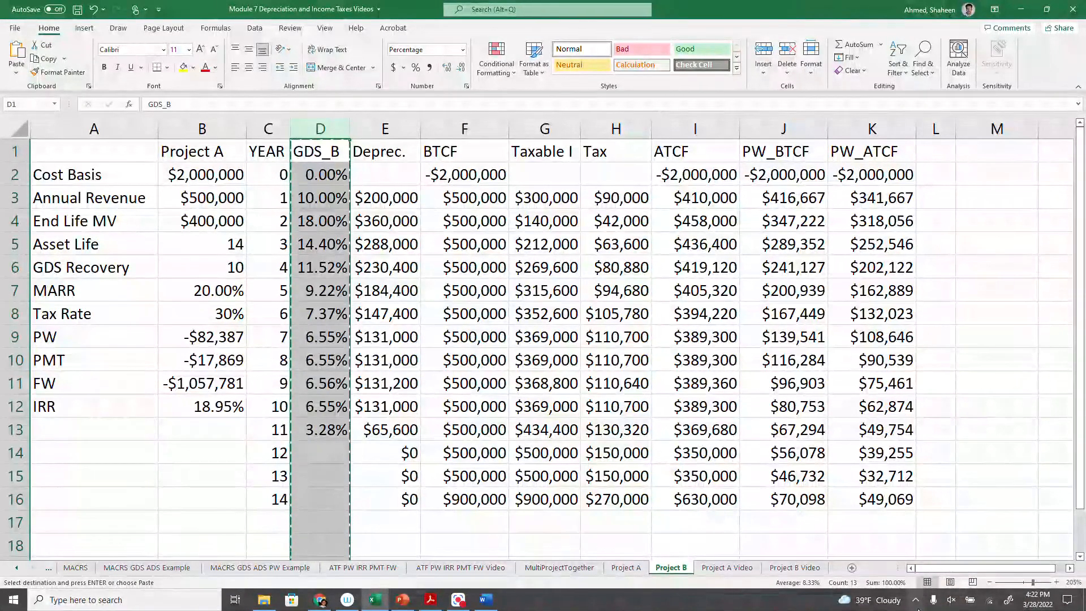
# - Paste the copied GDS_B column over the GDS_A column D of the Project B Video worksheet
pyautogui.click(794, 567)
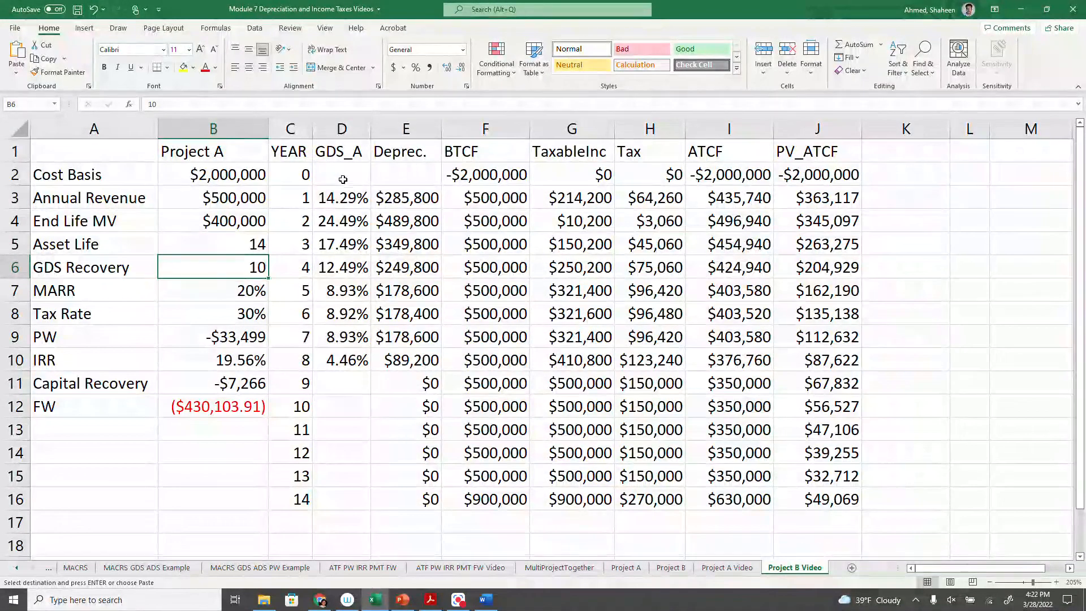
pyautogui.click(343, 156)
pyautogui.hotkey('ctrl', 'v')
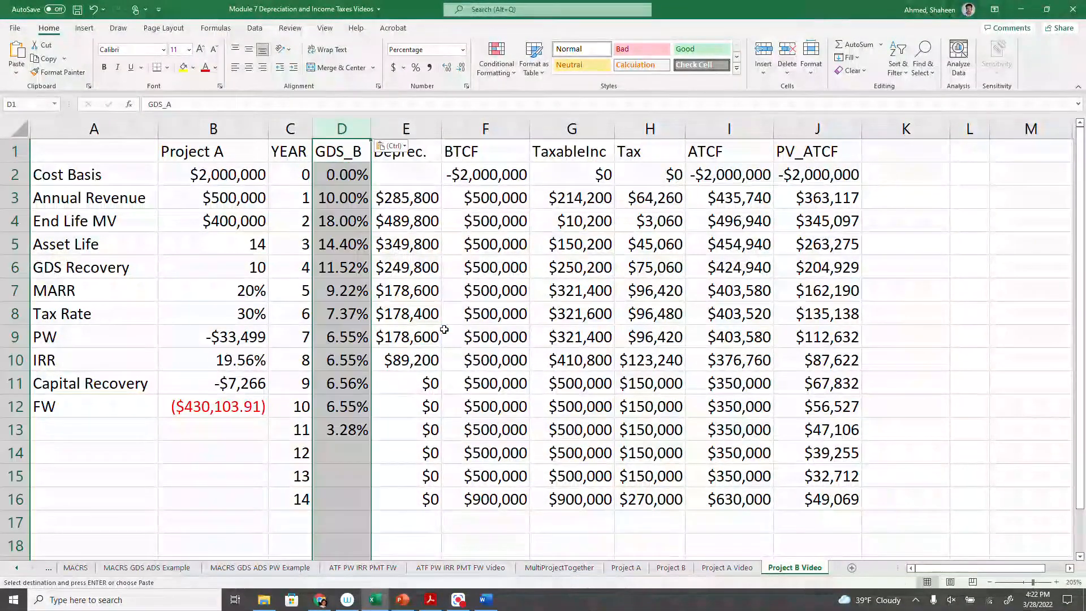
# - Widen column B to fit its contents and review the future worth formula in B12 without changing it
pyautogui.click(401, 377)
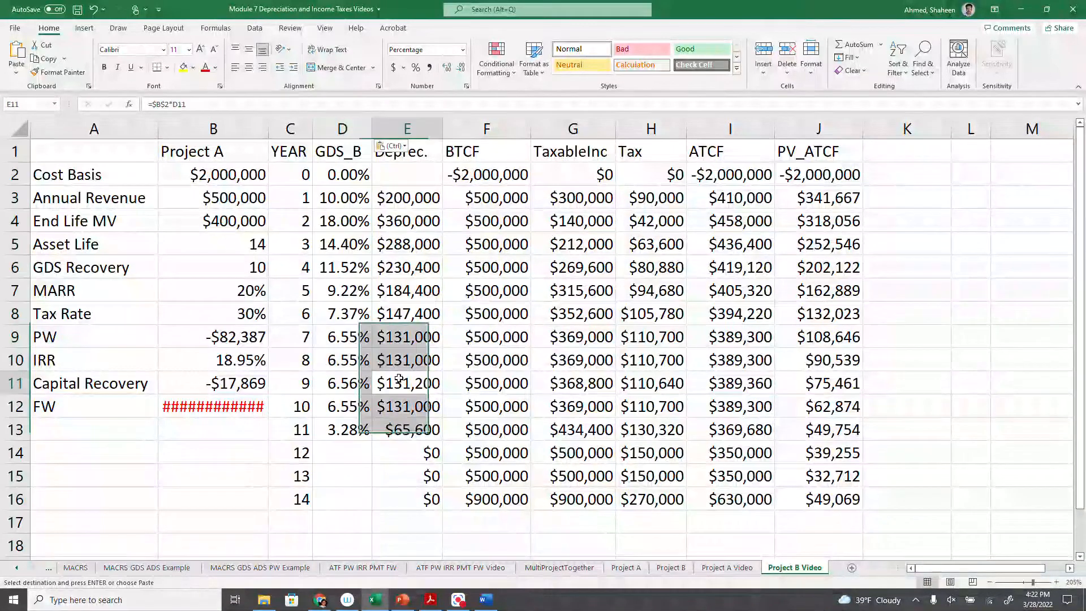
pyautogui.doubleClick(266, 133)
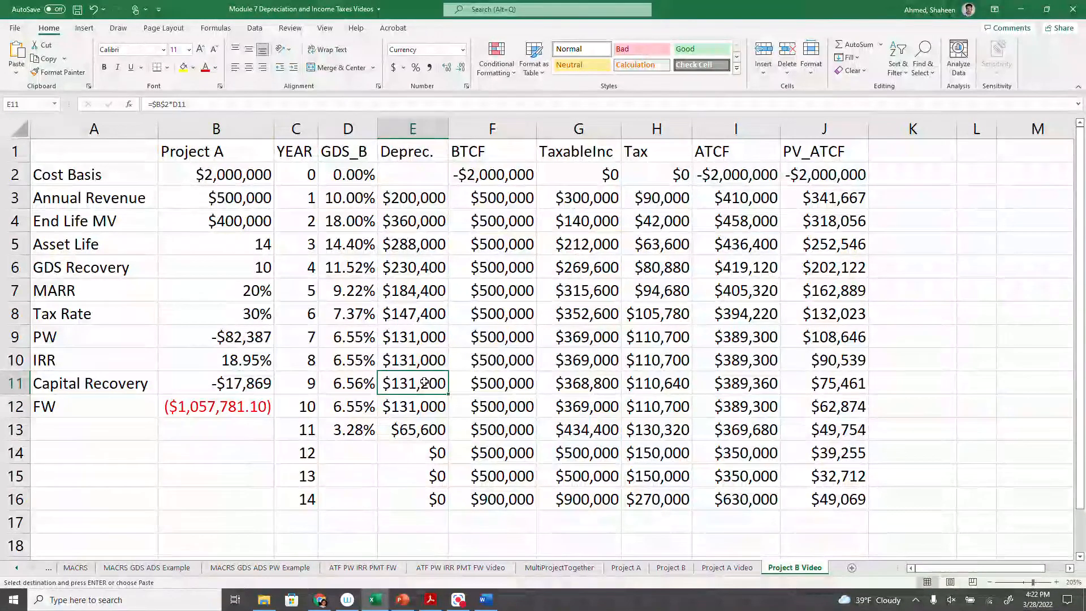
pyautogui.doubleClick(256, 406)
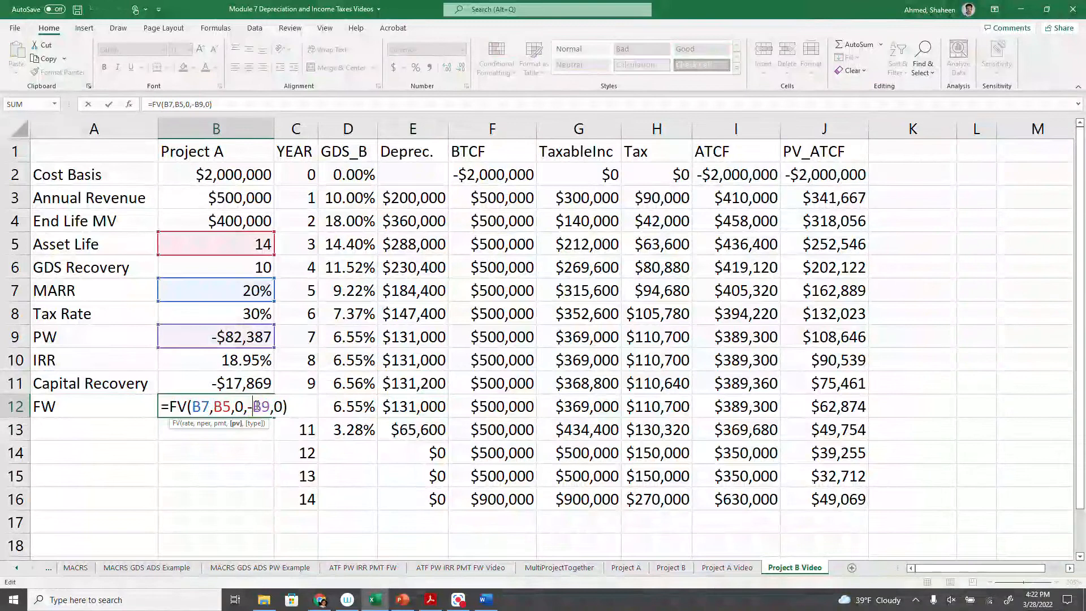
pyautogui.press('Return')
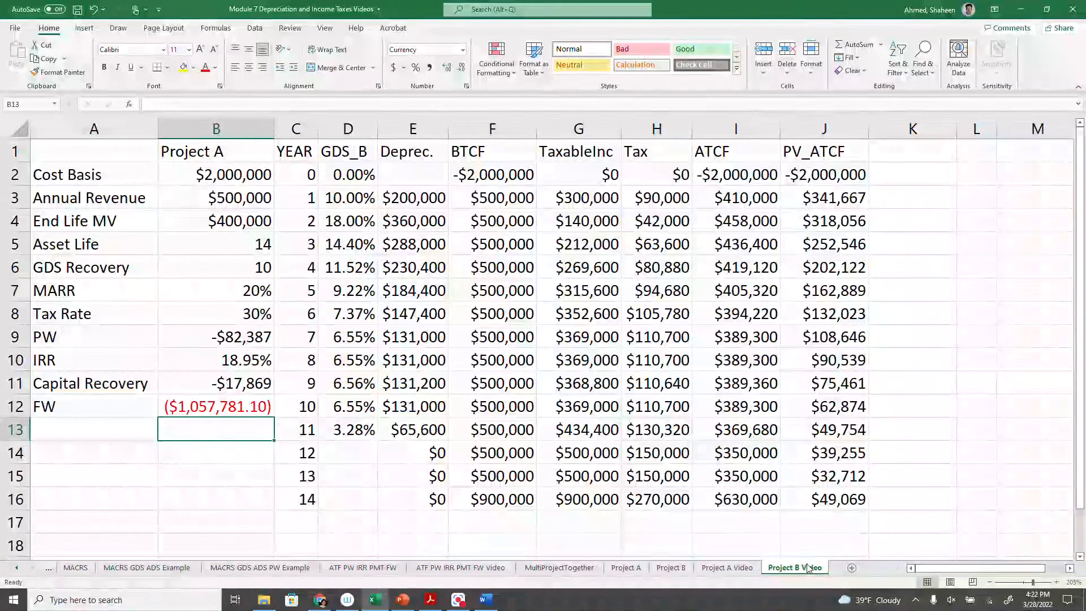
# - Compare the IRR on the Project B Video and Project A Video worksheets with the results on MultiProjectTogether
pyautogui.moveTo(87, 360); pyautogui.dragTo(229, 369)
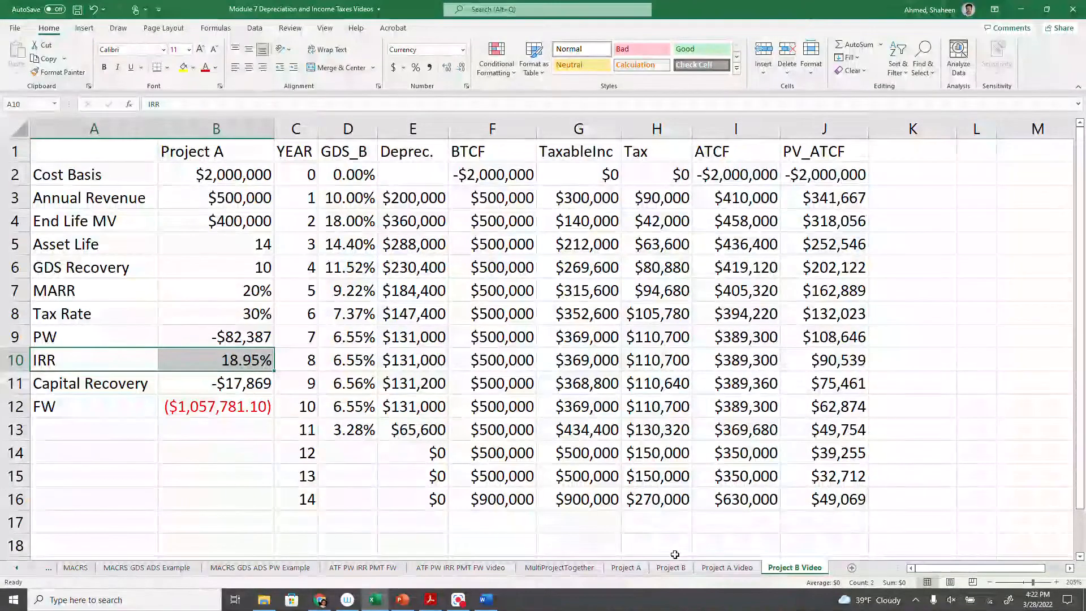
pyautogui.click(727, 570)
pyautogui.moveTo(104, 357); pyautogui.dragTo(226, 360)
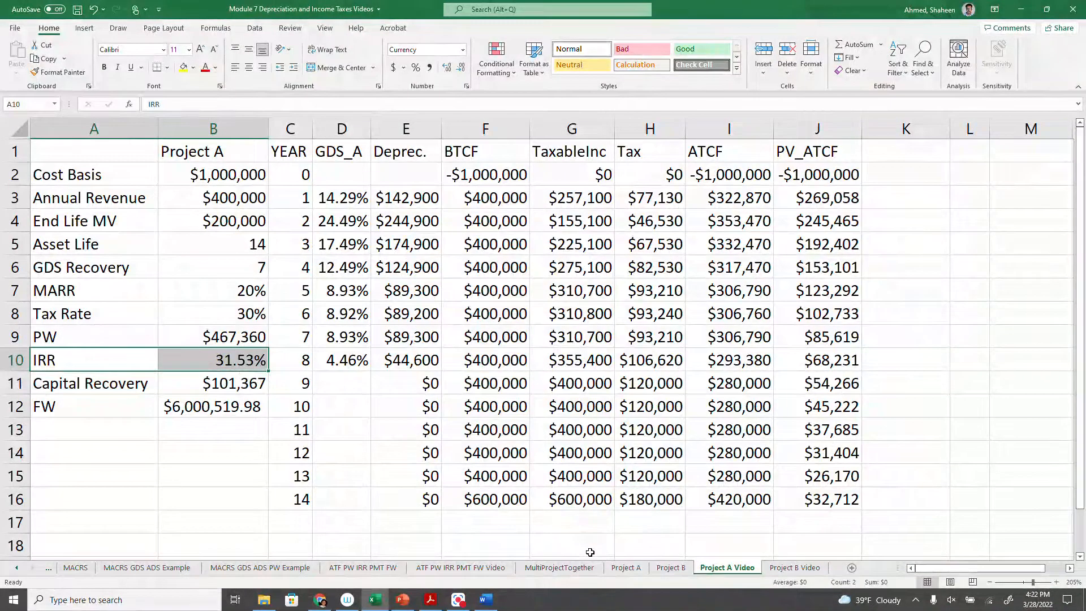
pyautogui.click(559, 567)
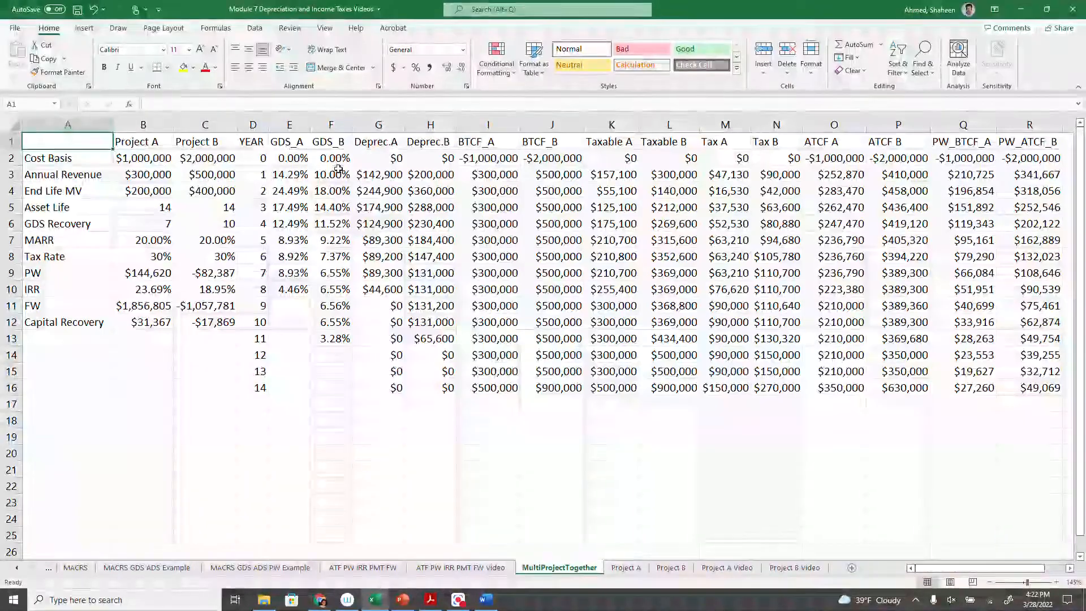
pyautogui.keyDown('ctrl'); pyautogui.scroll(6, 42, 144); pyautogui.keyUp('ctrl')
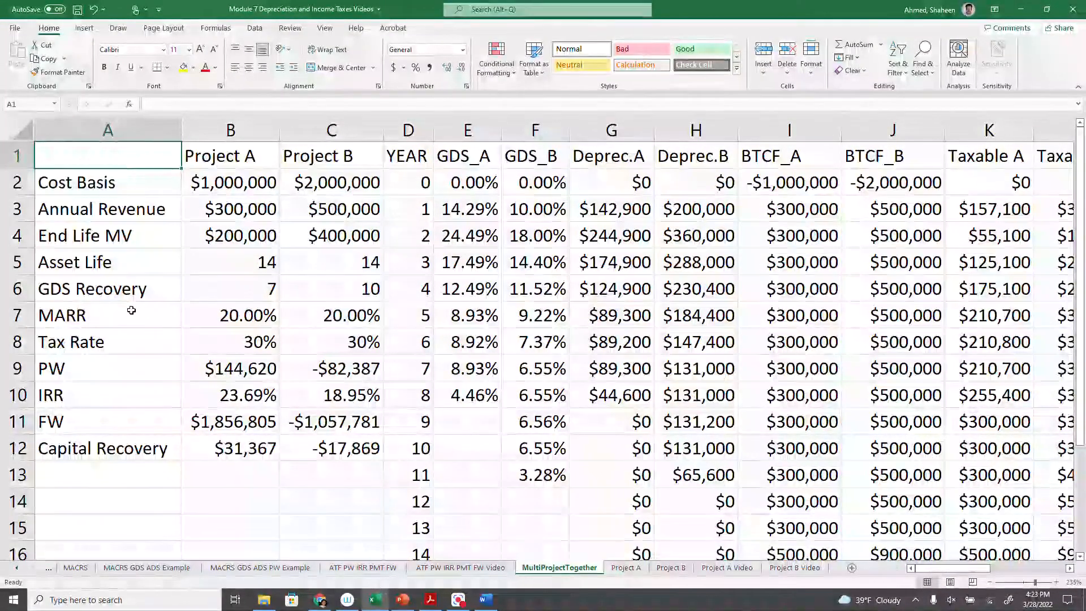
pyautogui.click(258, 394)
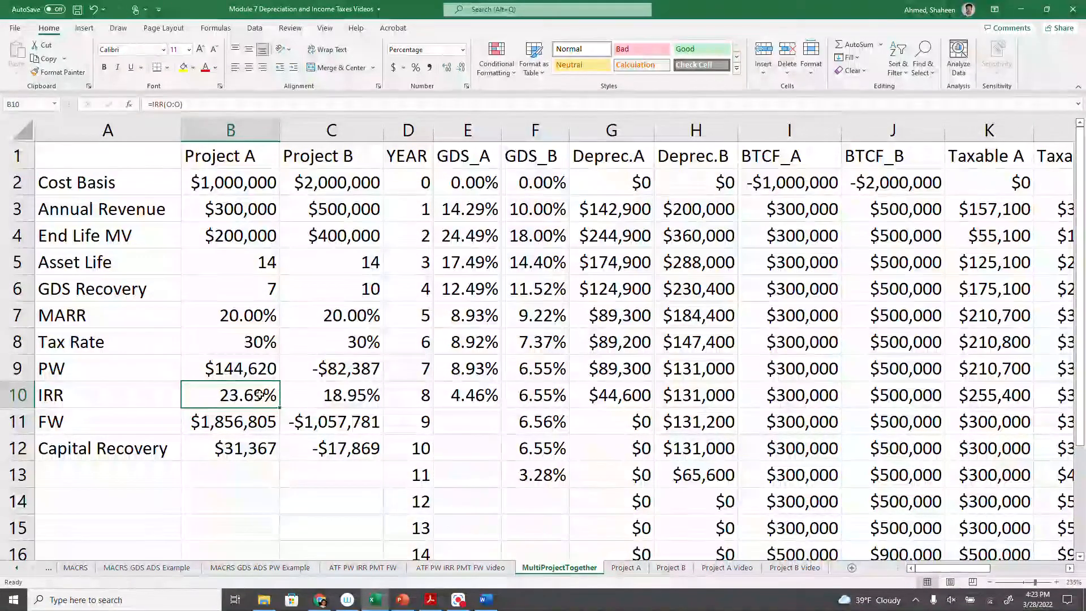
pyautogui.click(727, 567)
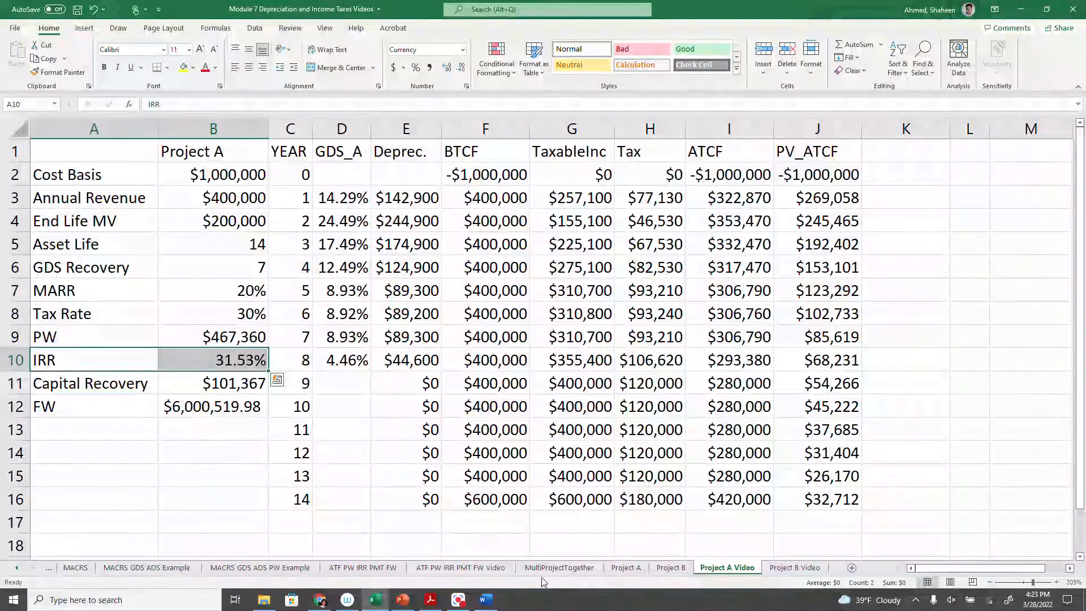
pyautogui.click(559, 567)
pyautogui.moveTo(197, 175); pyautogui.dragTo(226, 232)
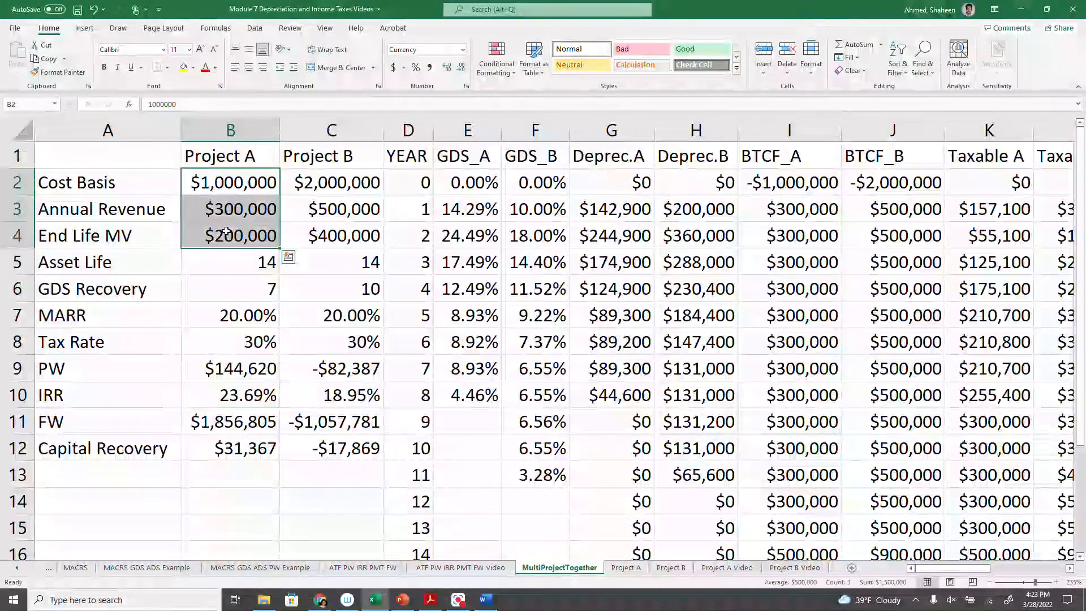
pyautogui.click(289, 256)
pyautogui.click(247, 182)
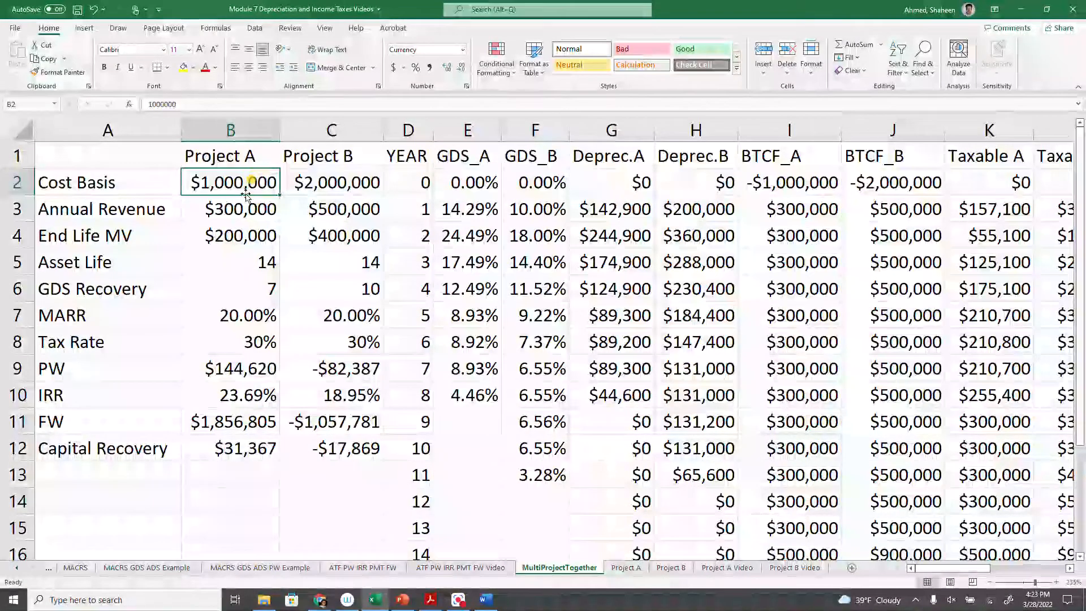
pyautogui.moveTo(245, 338); pyautogui.dragTo(242, 176)
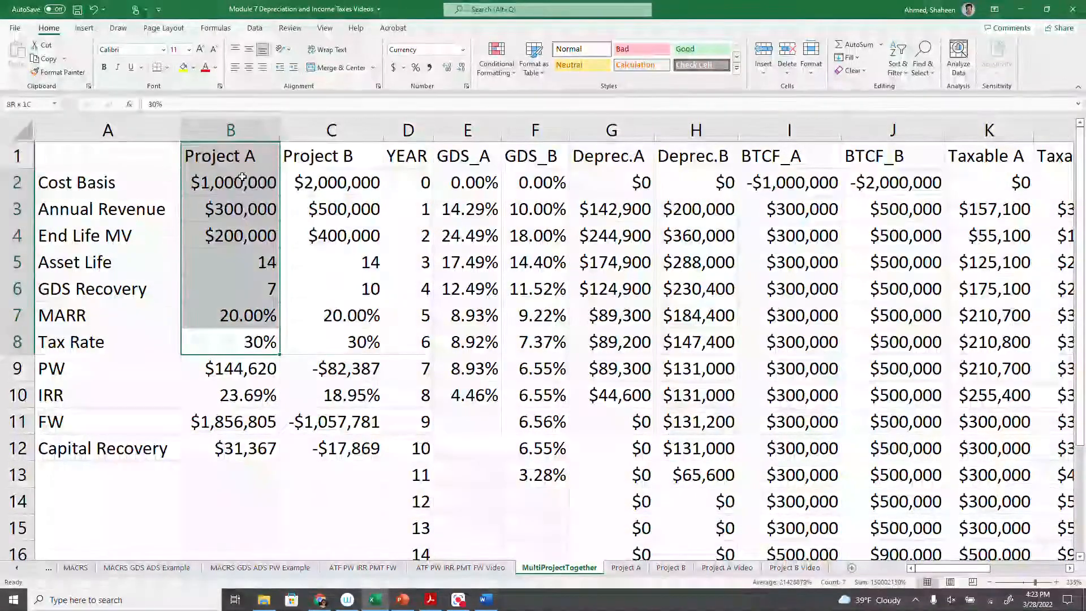
pyautogui.hotkey('ctrl', 'c')
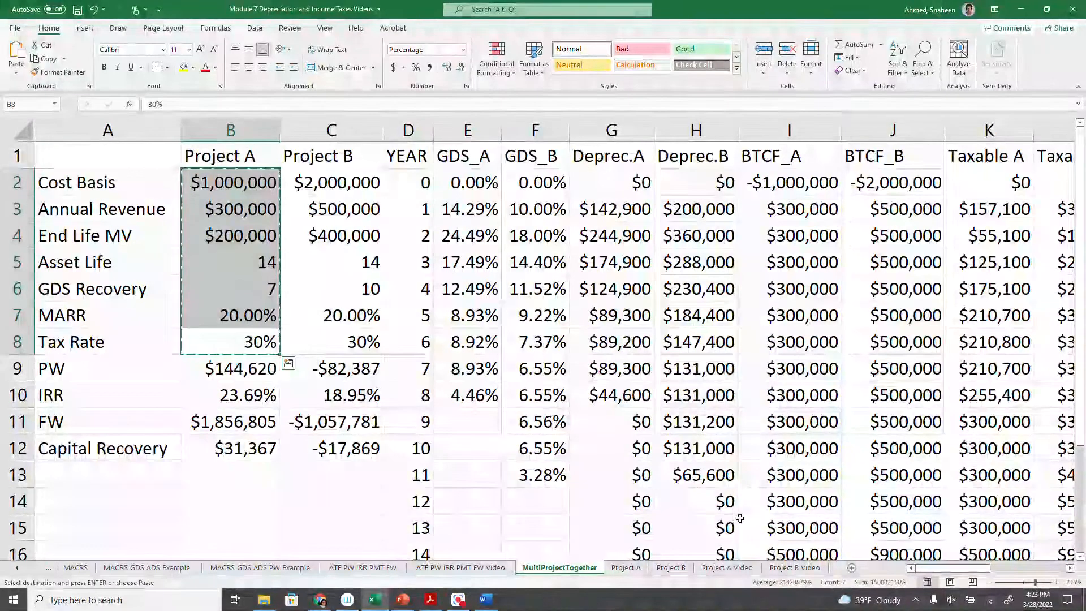
# - Switch to the PowerPoint slide and copy Project A's values from Cost Basis through Tax Rate
pyautogui.click(400, 600)
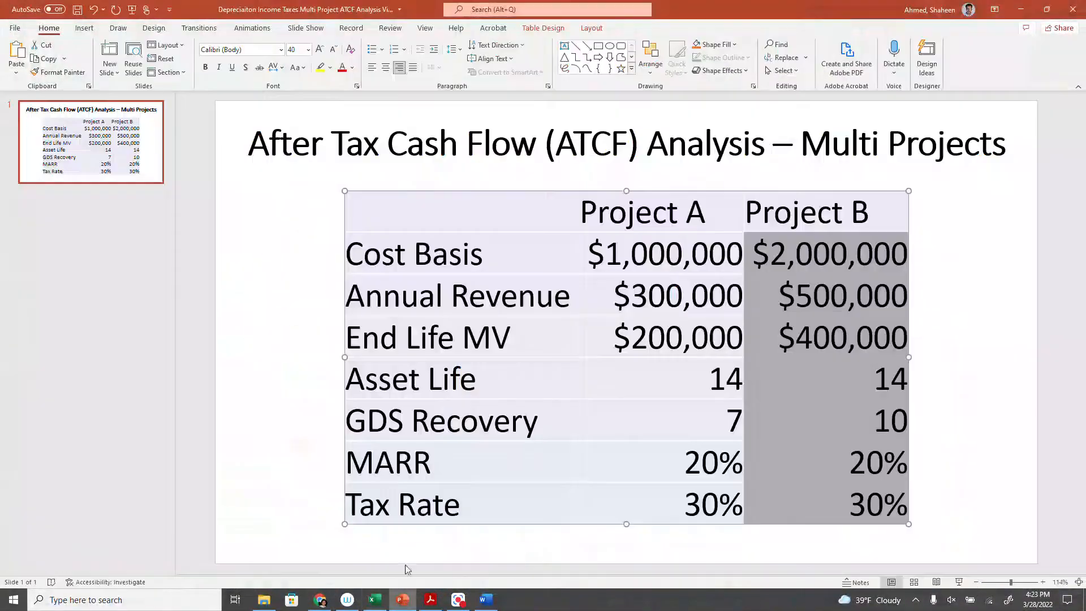
pyautogui.click(724, 294)
pyautogui.moveTo(601, 257); pyautogui.dragTo(696, 513)
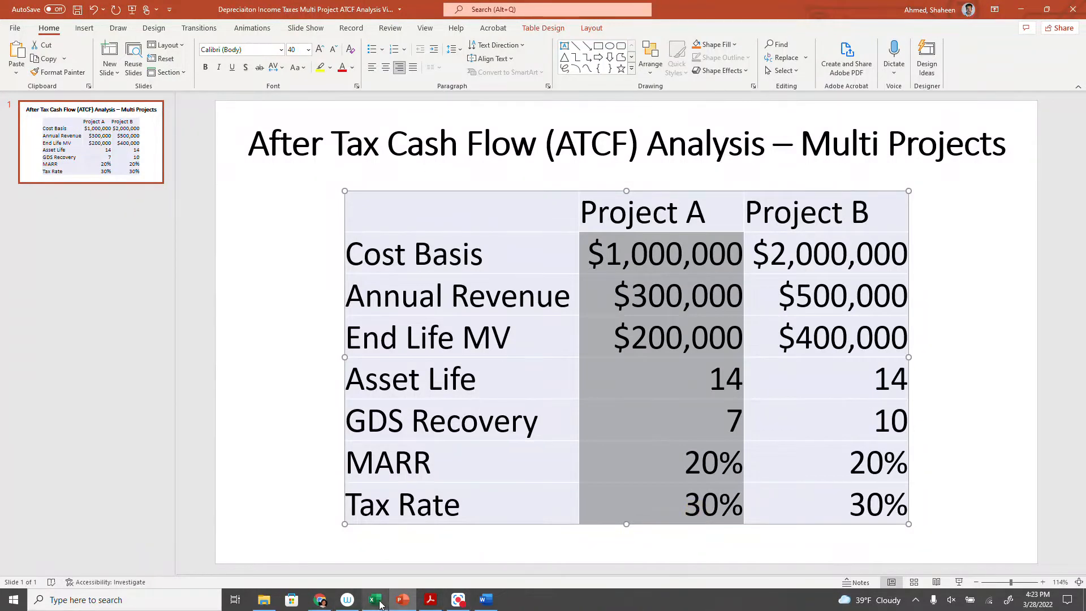
# - Switch to Excel and paste Project A's copied slide values into B2:B8 of the Project A Video worksheet, matching the destination formatting
pyautogui.click(375, 600)
pyautogui.click(719, 568)
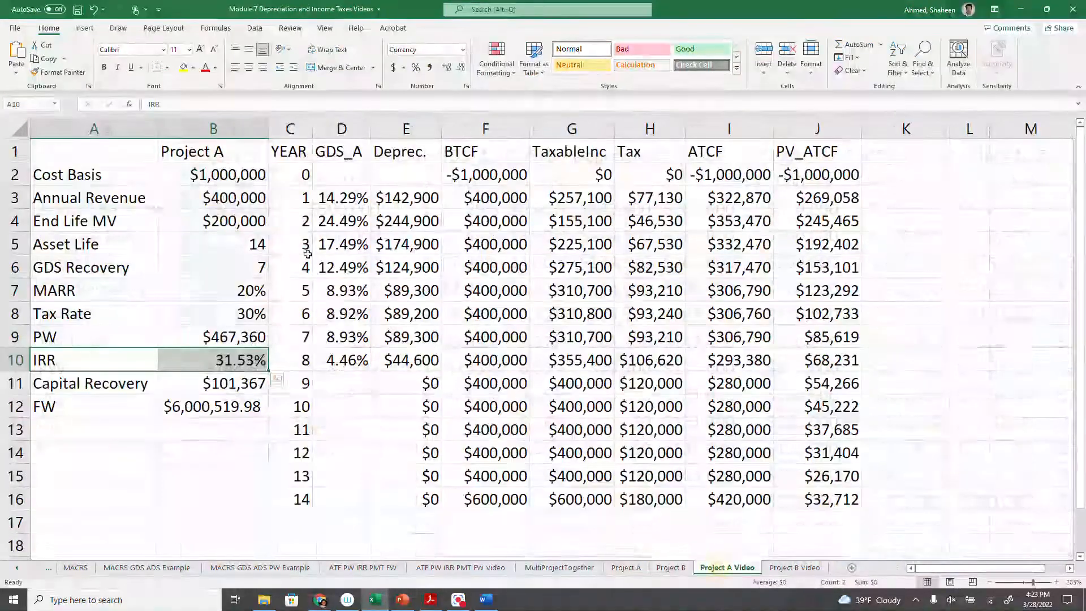
pyautogui.rightClick(245, 180)
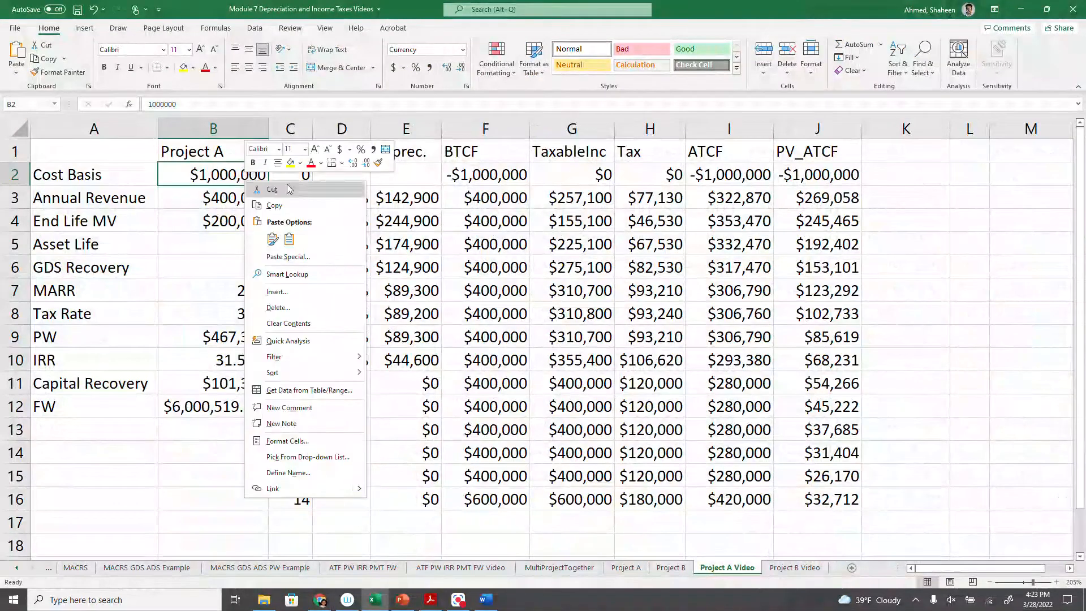
pyautogui.click(289, 239)
pyautogui.click(376, 421)
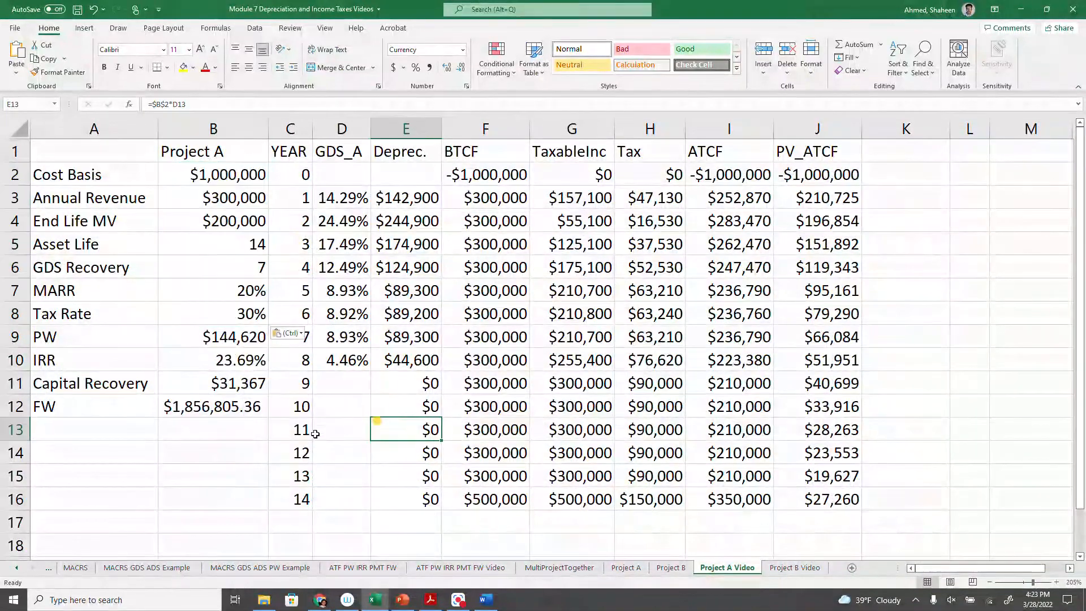
# - Compare the IRR on the Project A Video worksheet with Project A's IRR on MultiProjectTogether
pyautogui.click(240, 364)
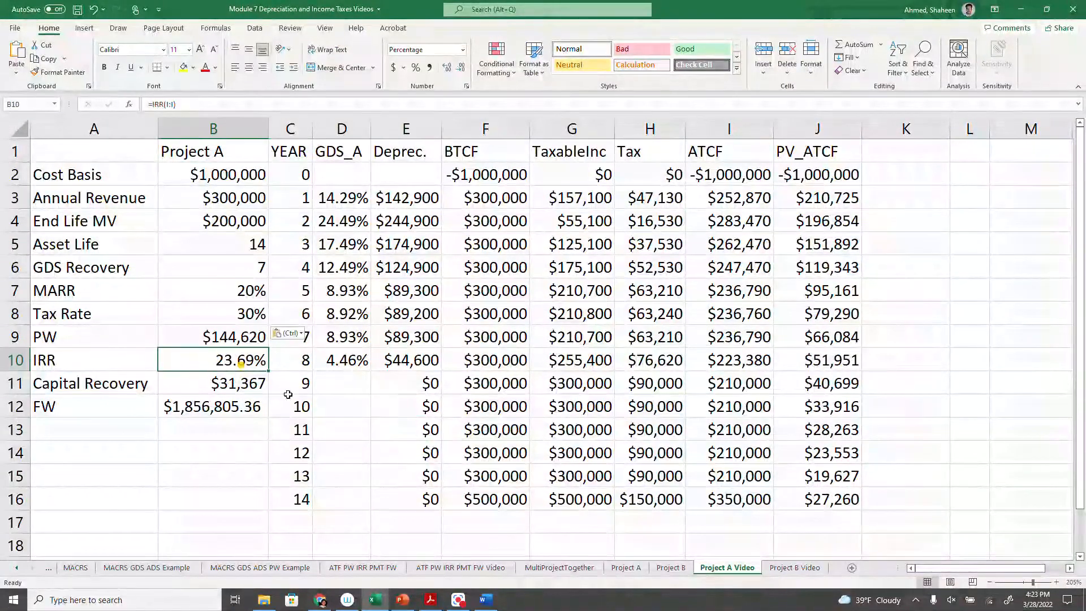
pyautogui.click(559, 567)
pyautogui.click(243, 396)
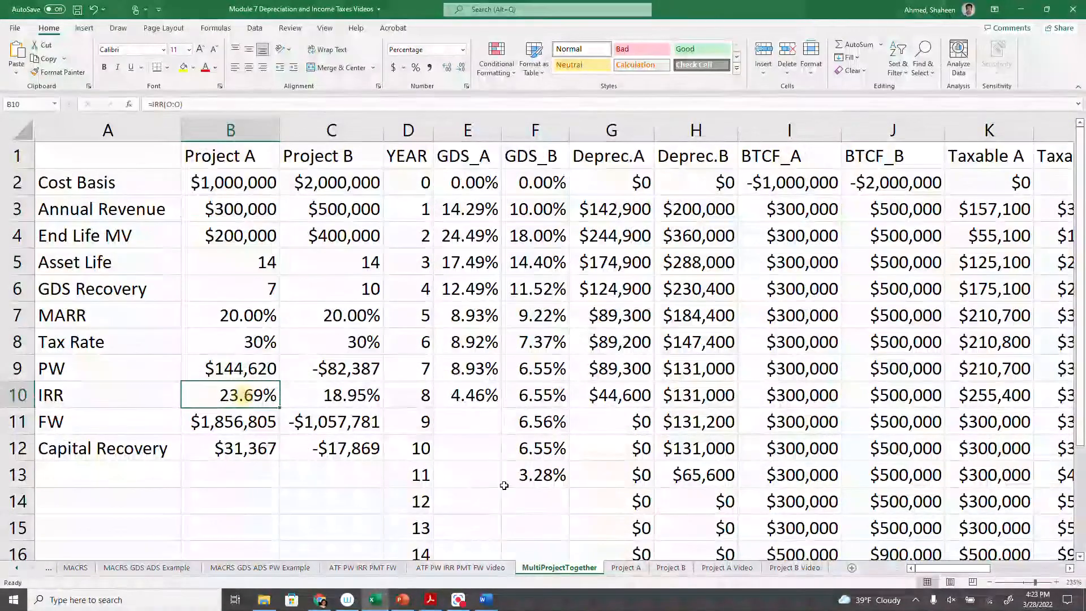
# - Compare the GDS depreciation rate columns of the Project A Video and Project B Video worksheets
pyautogui.click(782, 569)
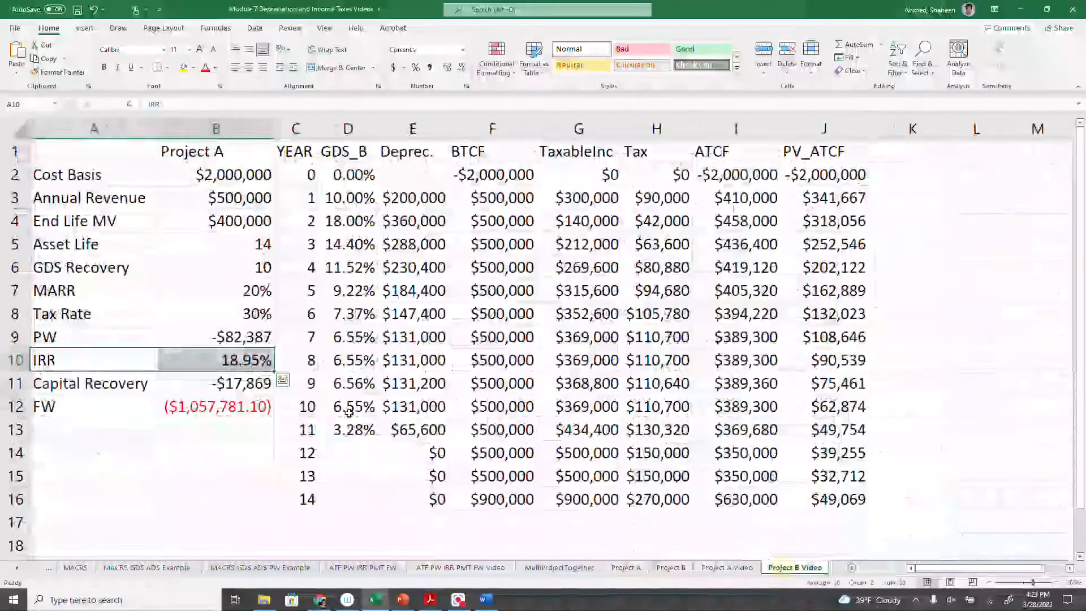
pyautogui.click(718, 567)
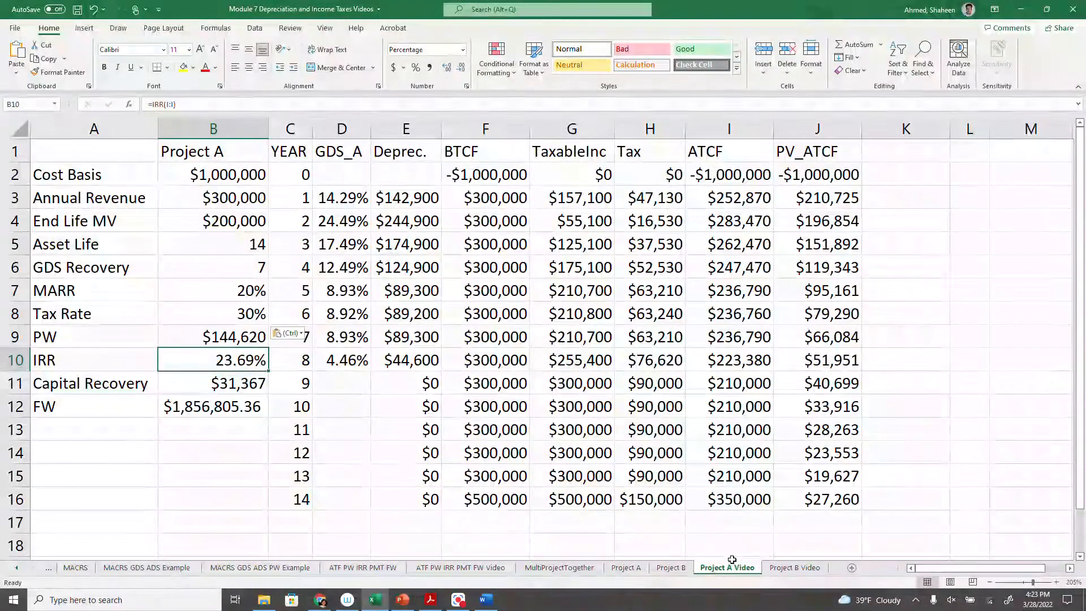
pyautogui.click(793, 567)
pyautogui.hotkey('ctrl', 'pageup')
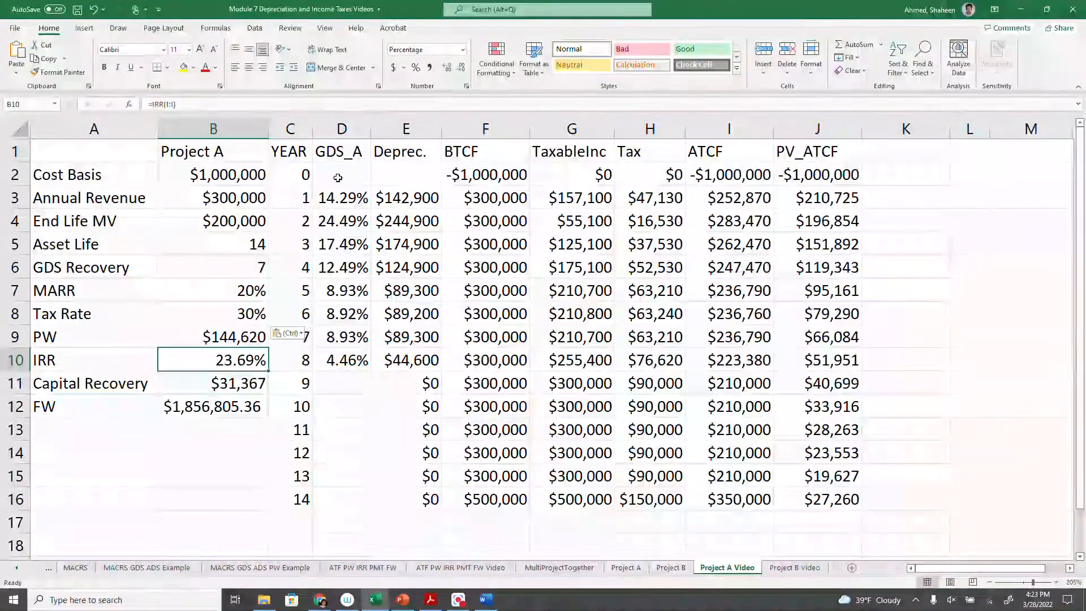
pyautogui.click(341, 129)
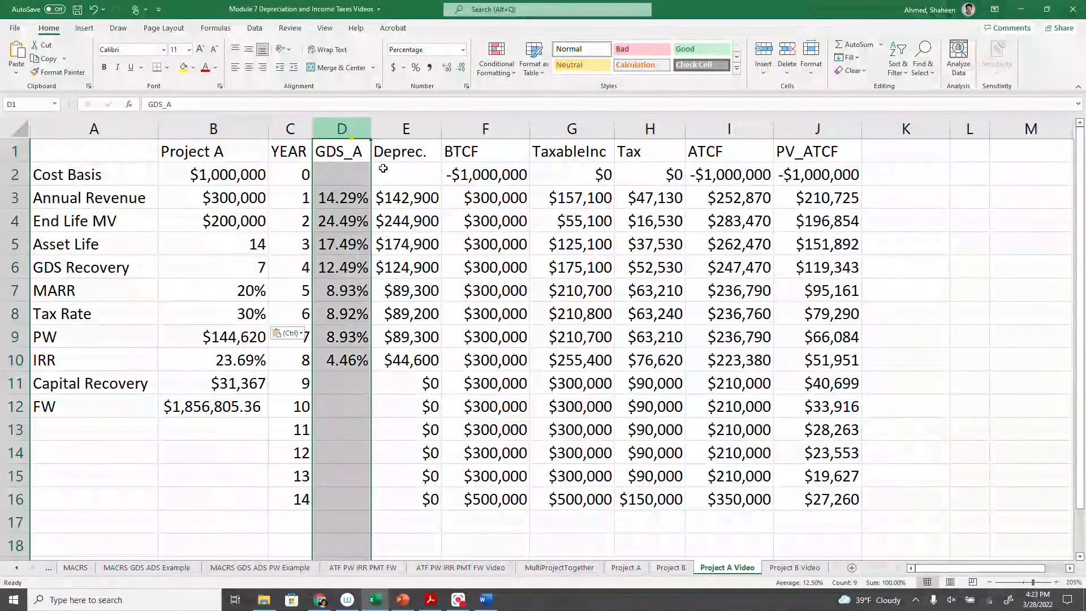
pyautogui.click(794, 568)
pyautogui.click(351, 129)
pyautogui.click(726, 567)
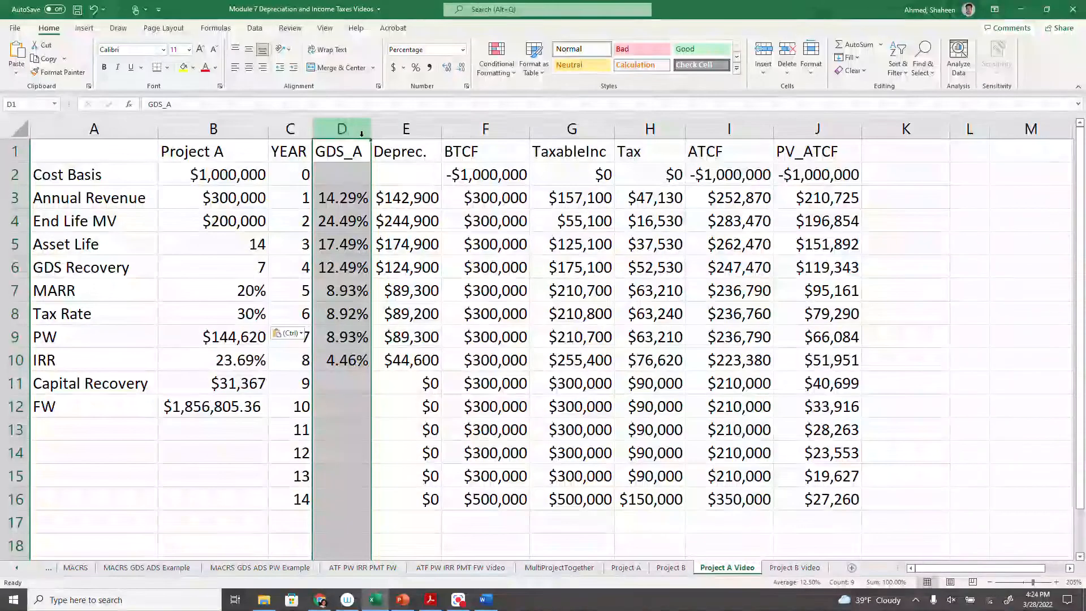
# - Review Project A's inputs from Cost Basis to Tax Rate and compare the two projects' IRR against the MARR
pyautogui.moveTo(237, 172); pyautogui.dragTo(226, 318)
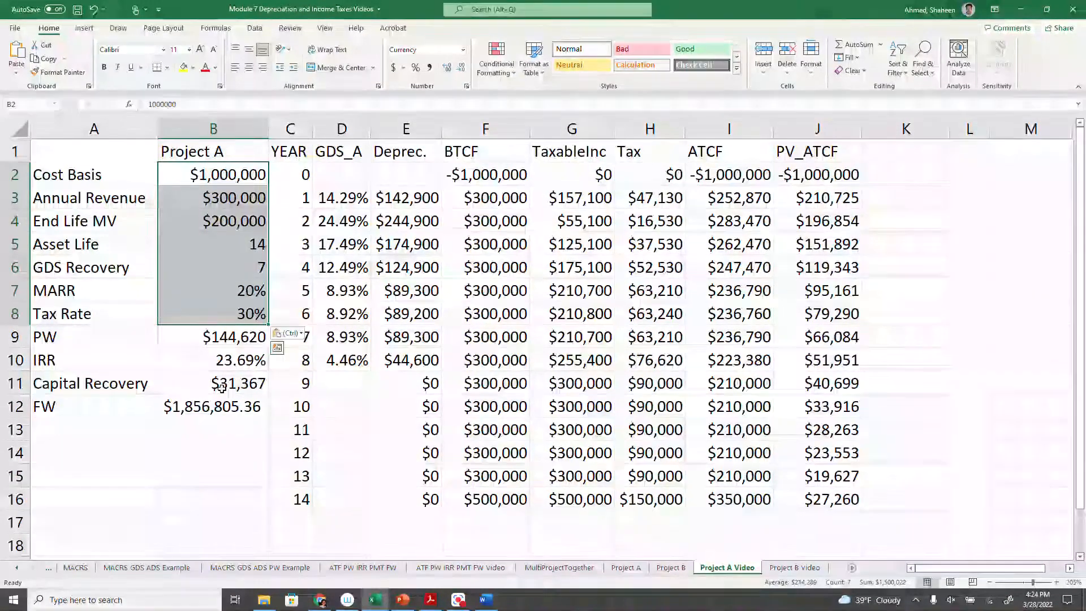
pyautogui.click(793, 568)
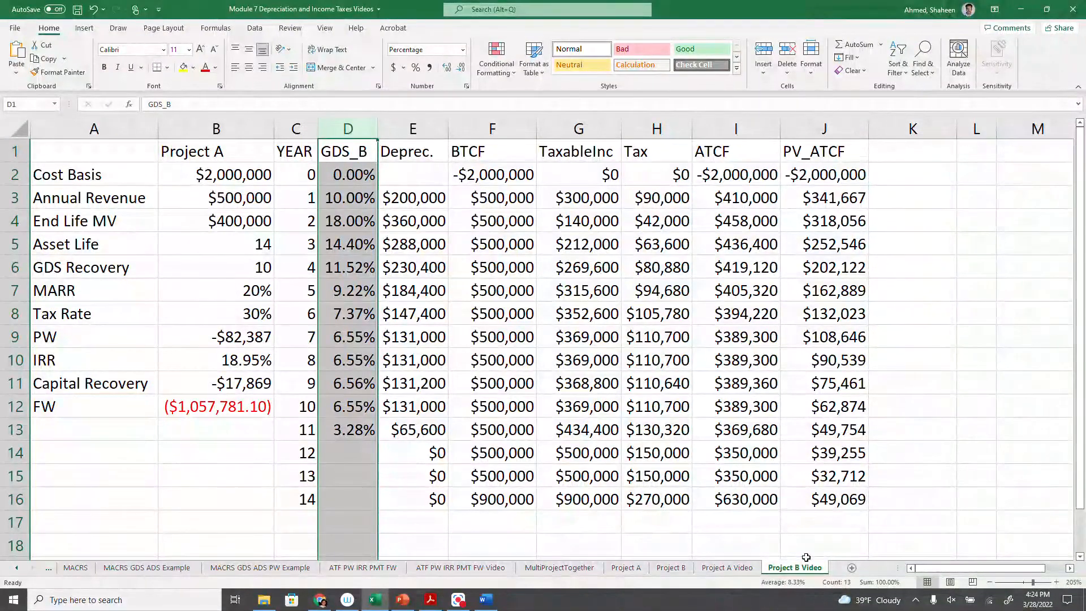
pyautogui.click(239, 363)
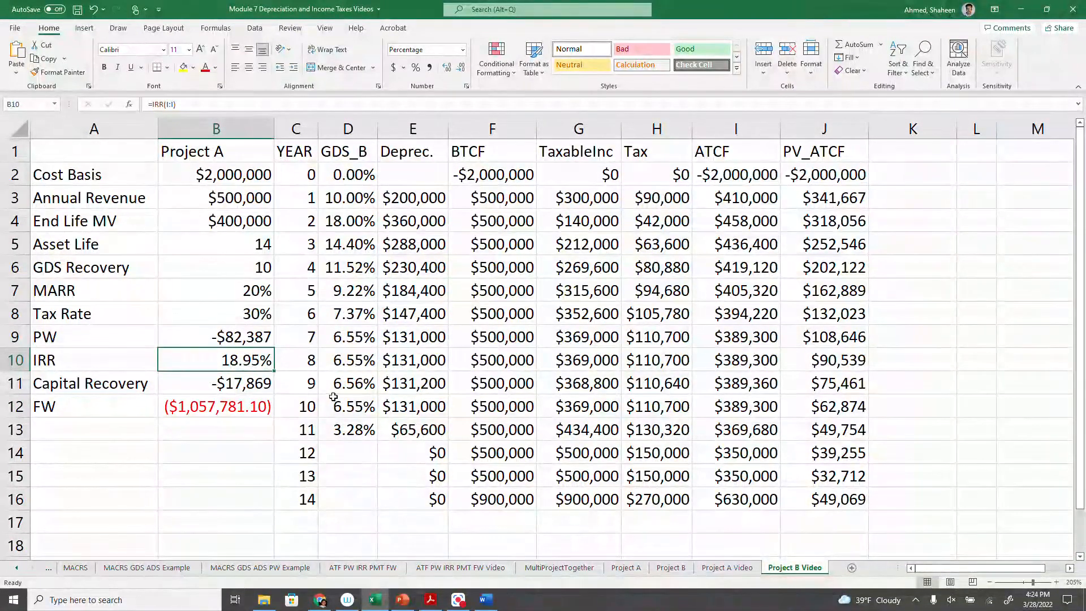
pyautogui.click(246, 294)
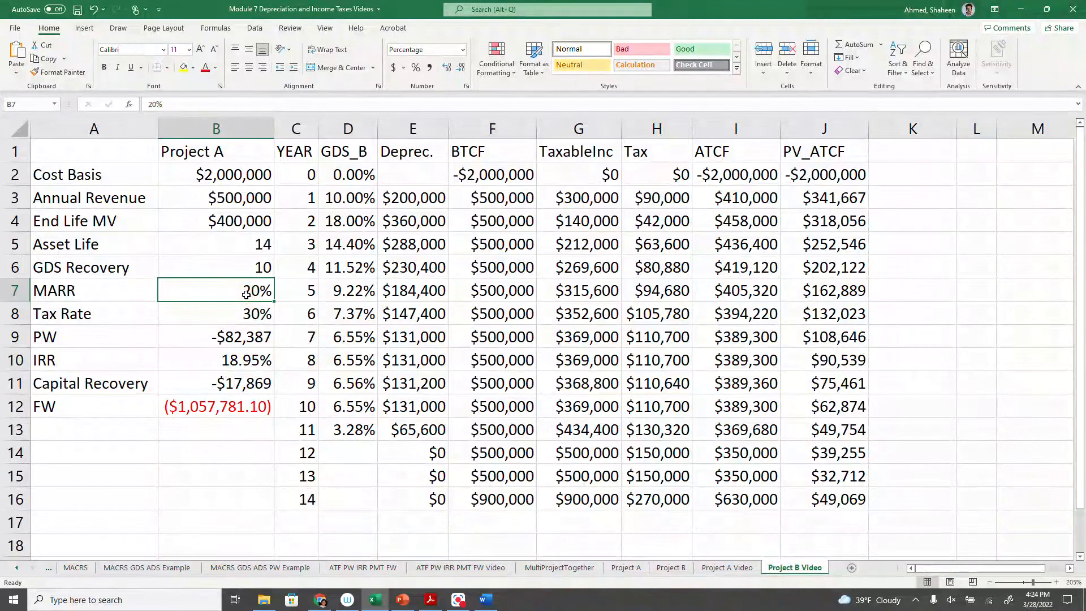
pyautogui.click(242, 361)
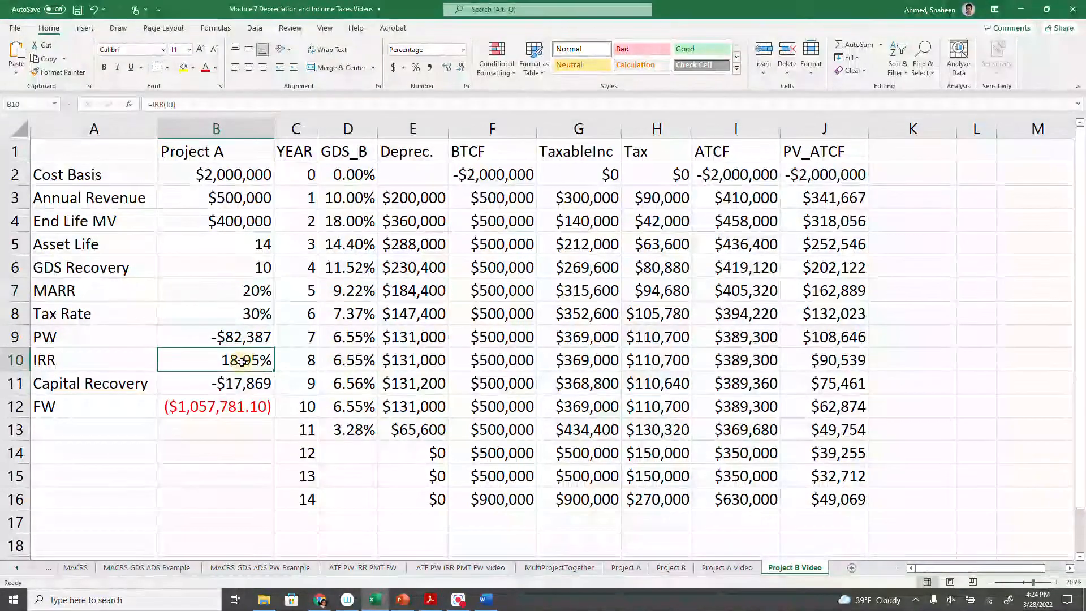
pyautogui.click(742, 567)
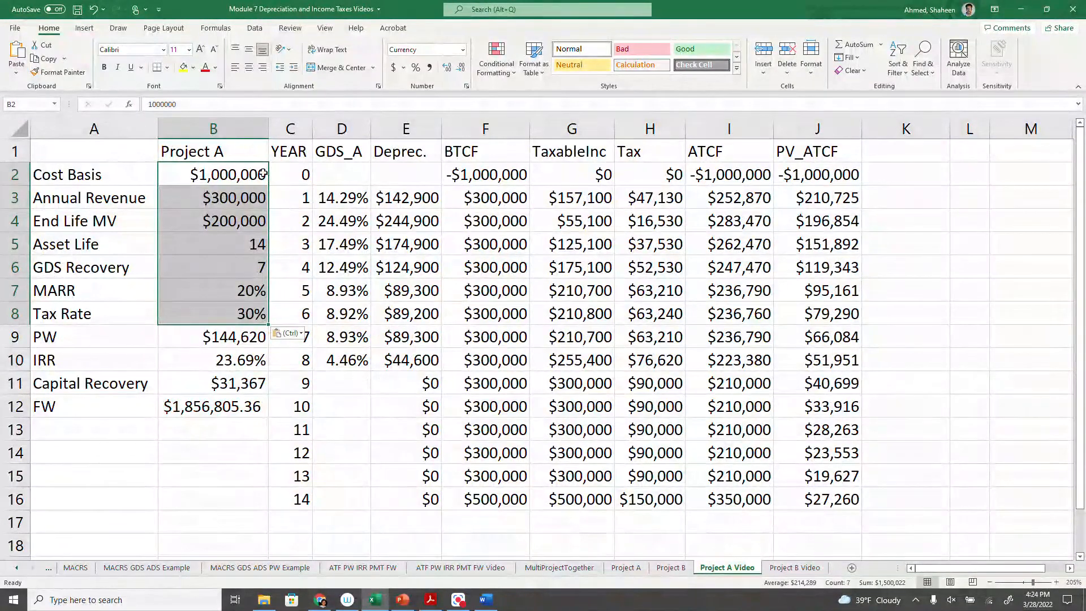
pyautogui.click(235, 363)
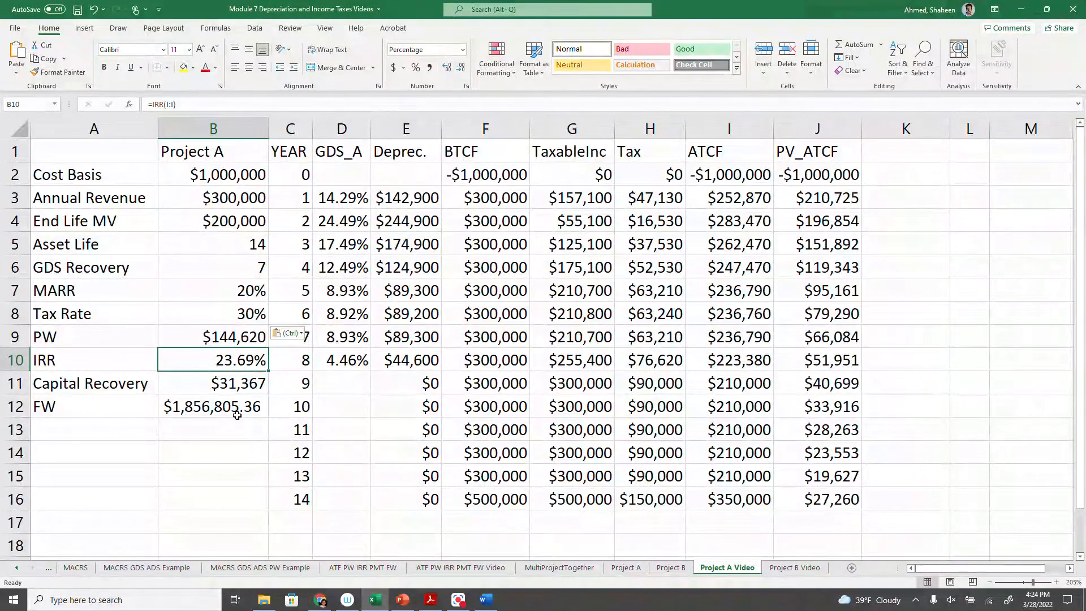
pyautogui.click(211, 425)
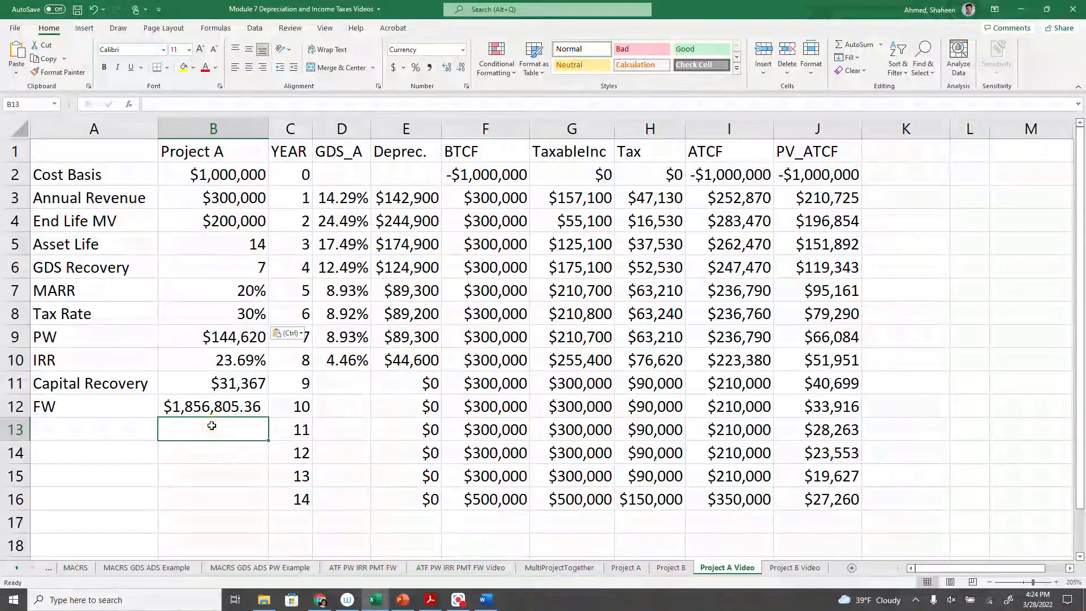
pyautogui.press('Left')
pyautogui.write('b')
pyautogui.write('BTC')
pyautogui.press('Escape')
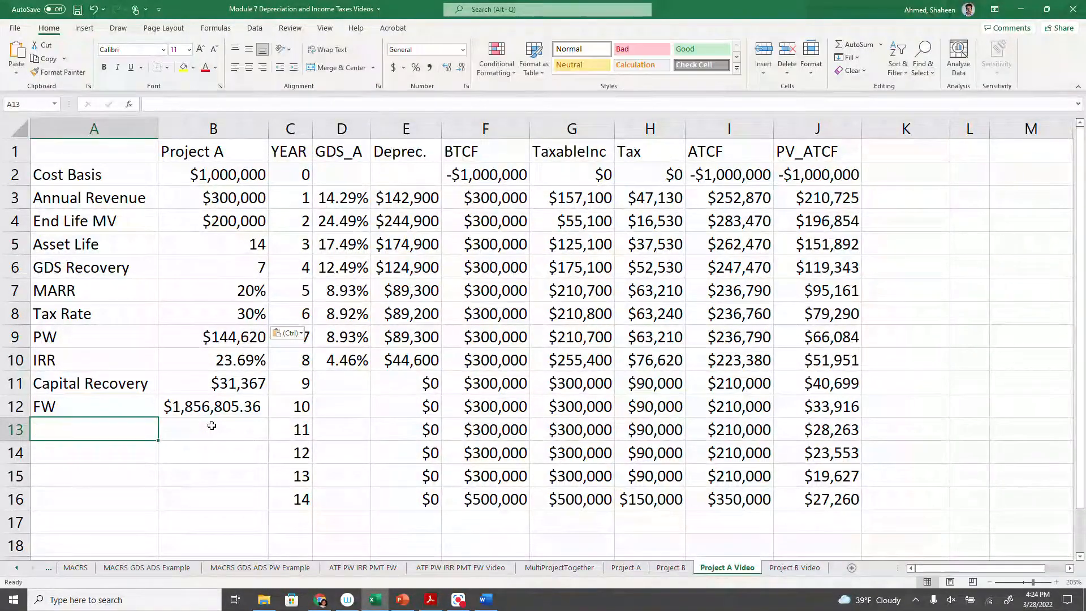
# - Add the label BTCF IRR in cell A13 of the Project B Video worksheet
pyautogui.click(795, 568)
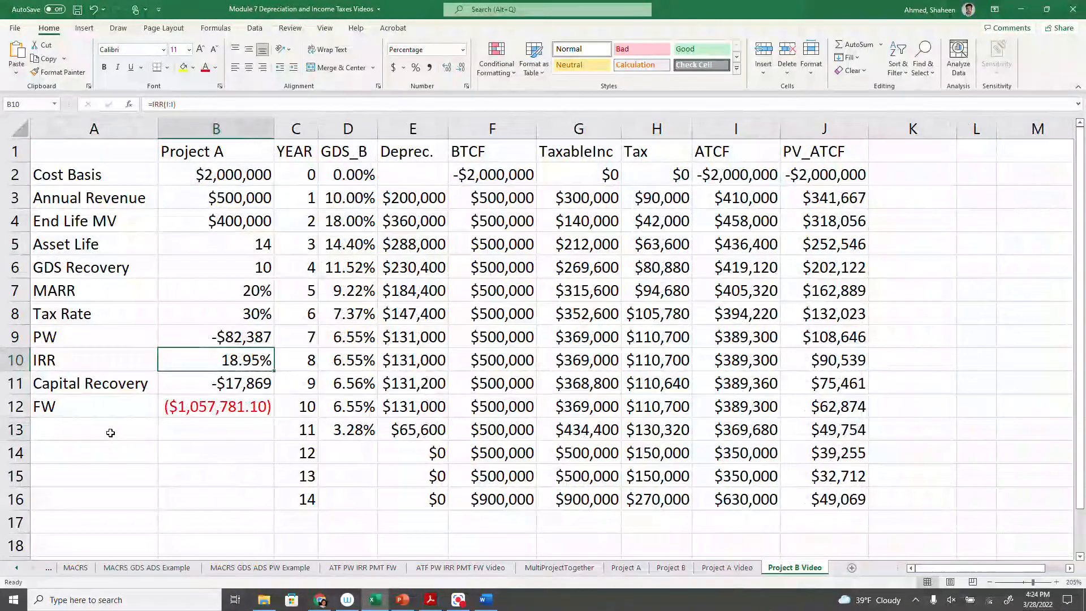
pyautogui.write('BTC')
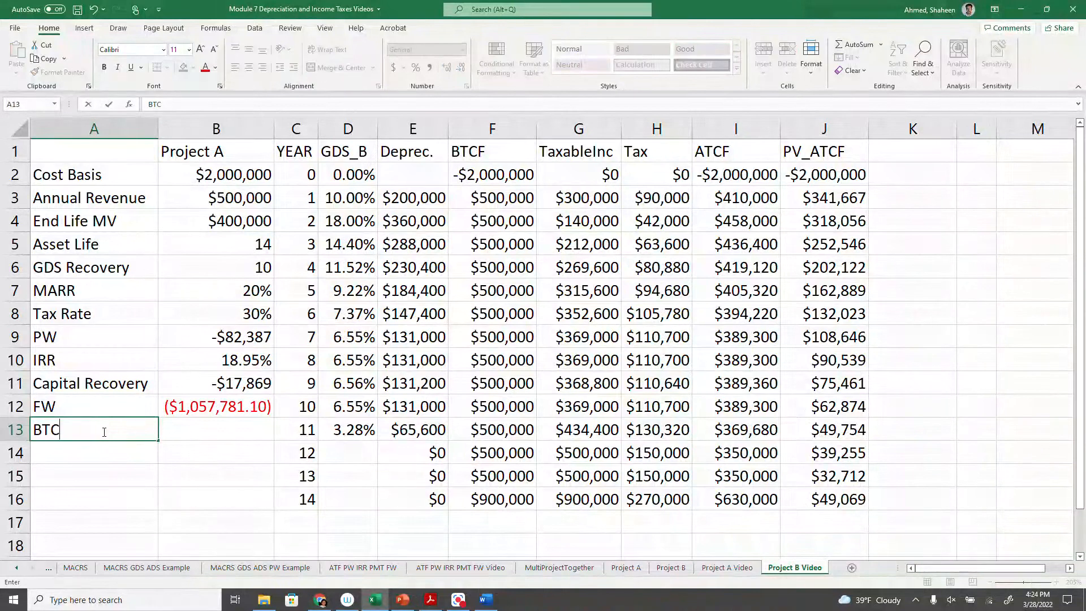
pyautogui.write('F IRR')
pyautogui.press('Tab')
# - Enter a SUM formula over the whole BTCF column F in B13
pyautogui.write('=')
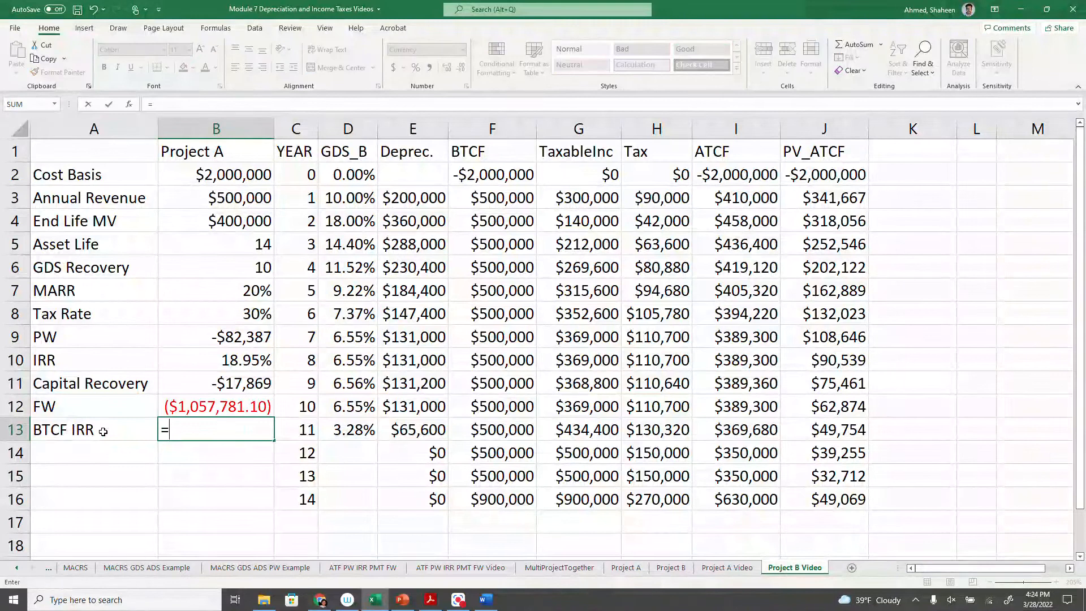
pyautogui.write('SUM')
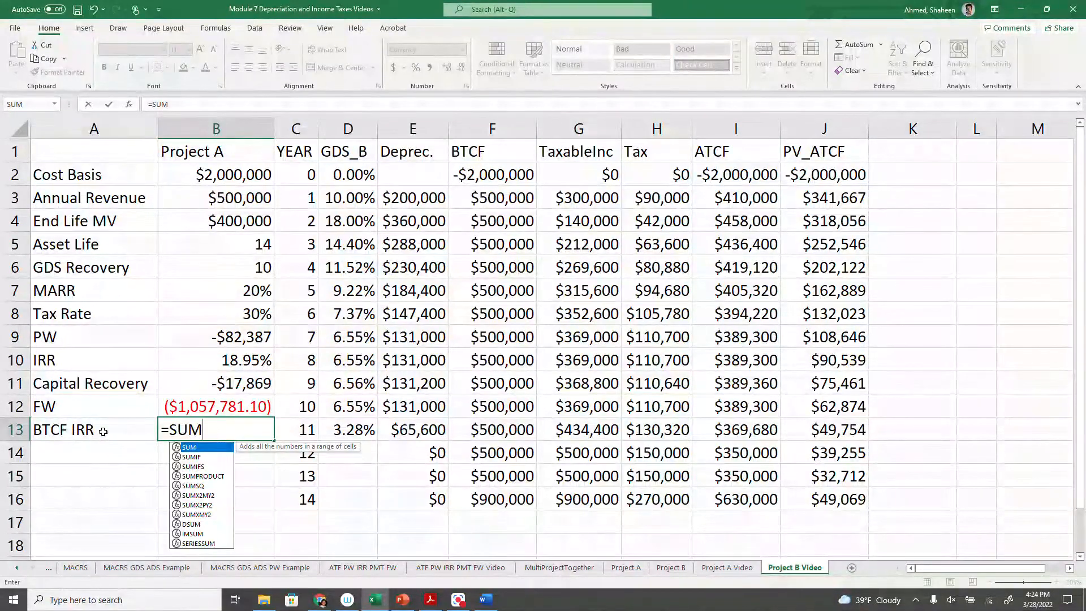
pyautogui.write('(')
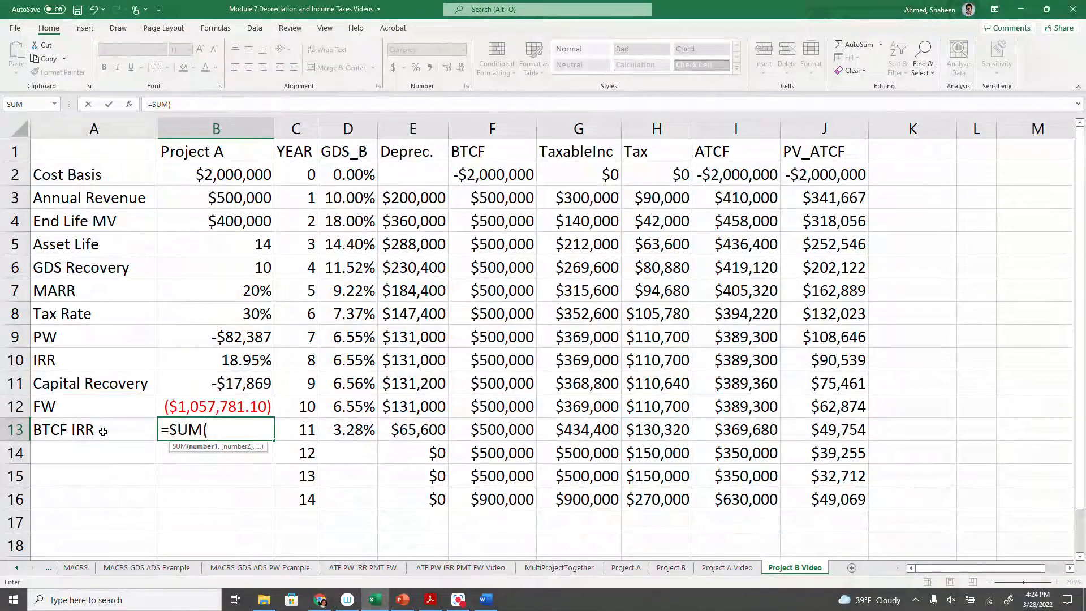
pyautogui.click(493, 116)
pyautogui.press('Return')
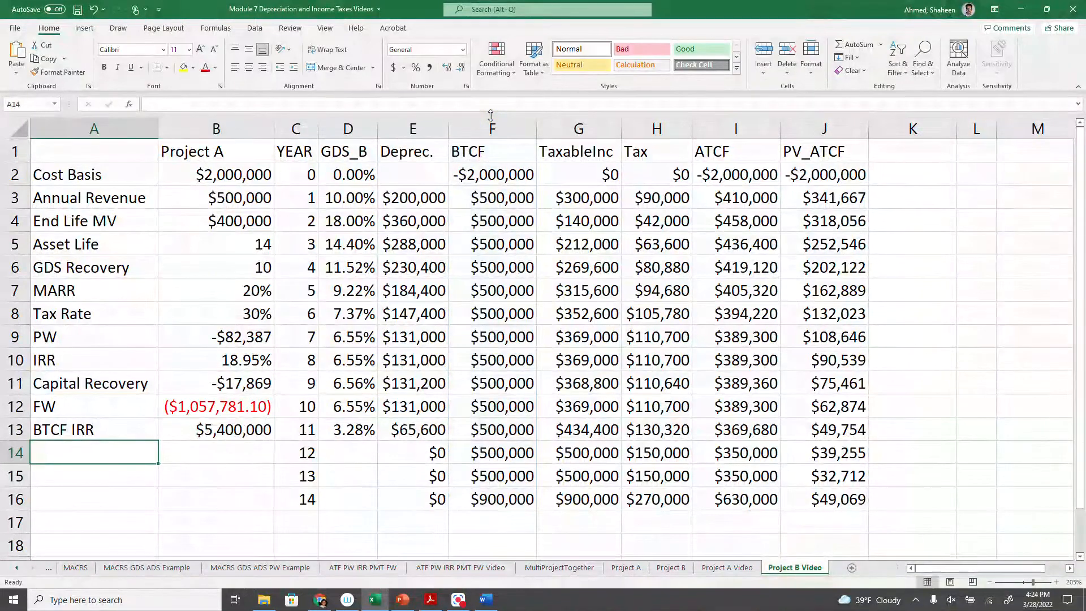
# - Change the function in B13 from SUM to IRR, making the formula =IRR(F:F)
pyautogui.doubleClick(243, 433)
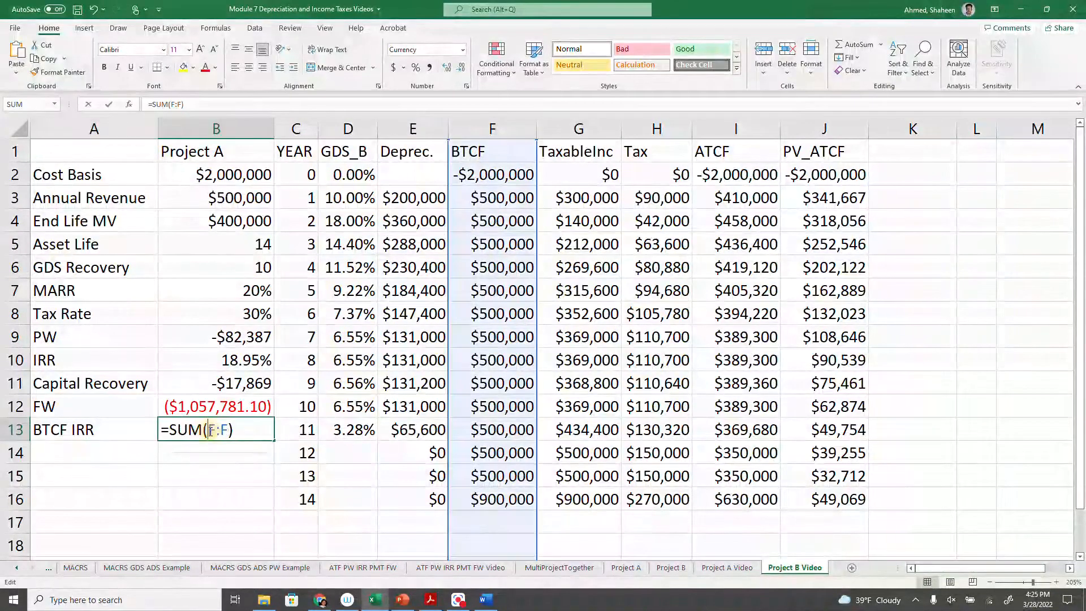
pyautogui.moveTo(203, 430); pyautogui.dragTo(179, 431)
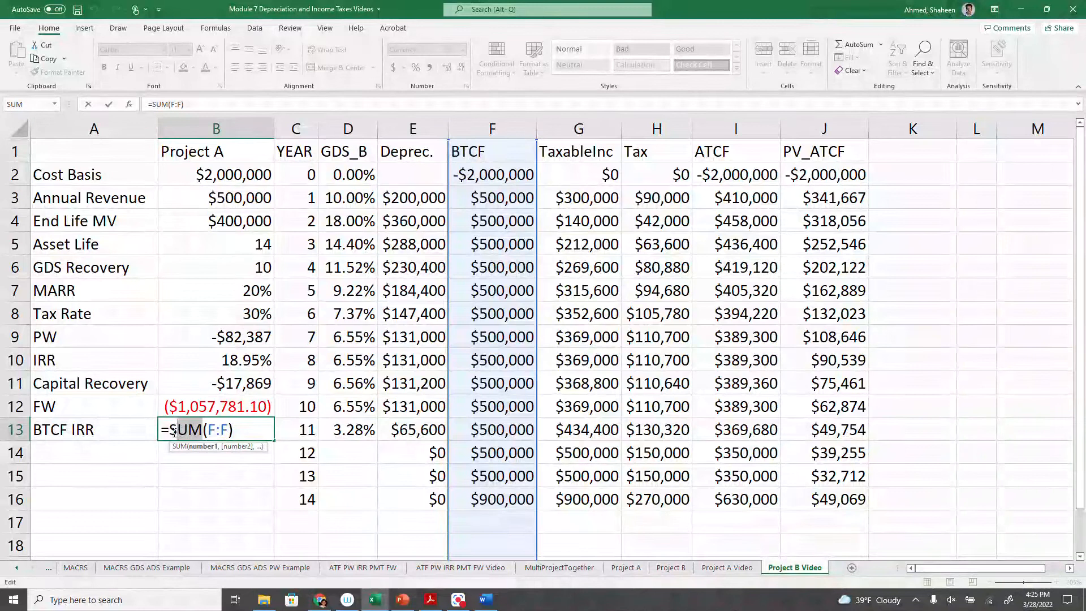
pyautogui.press('BackSpace')
pyautogui.press('BackSpace')
pyautogui.write('IRR')
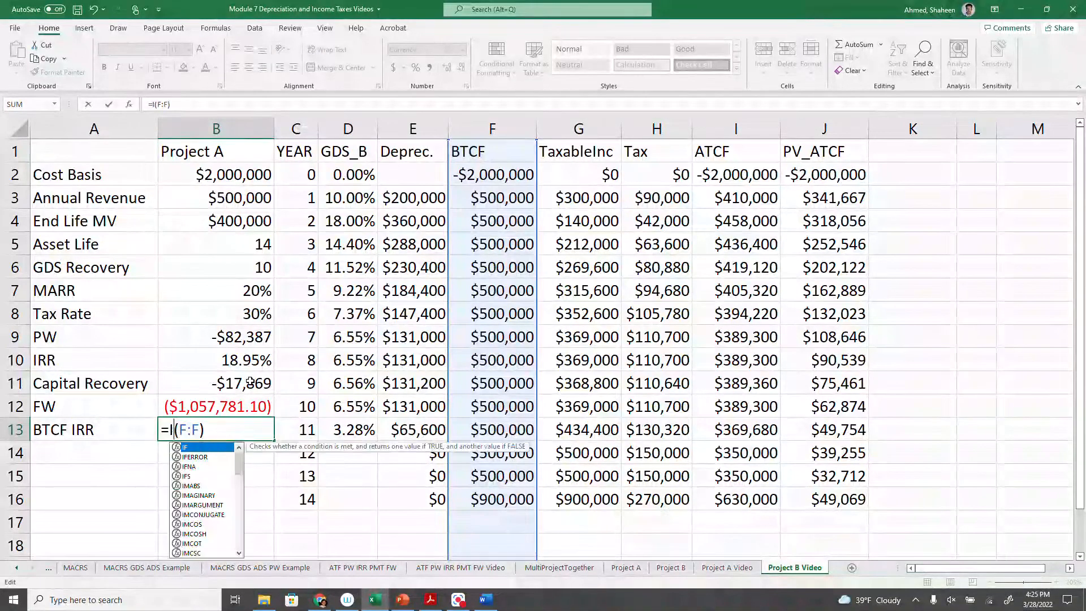
pyautogui.press('Return')
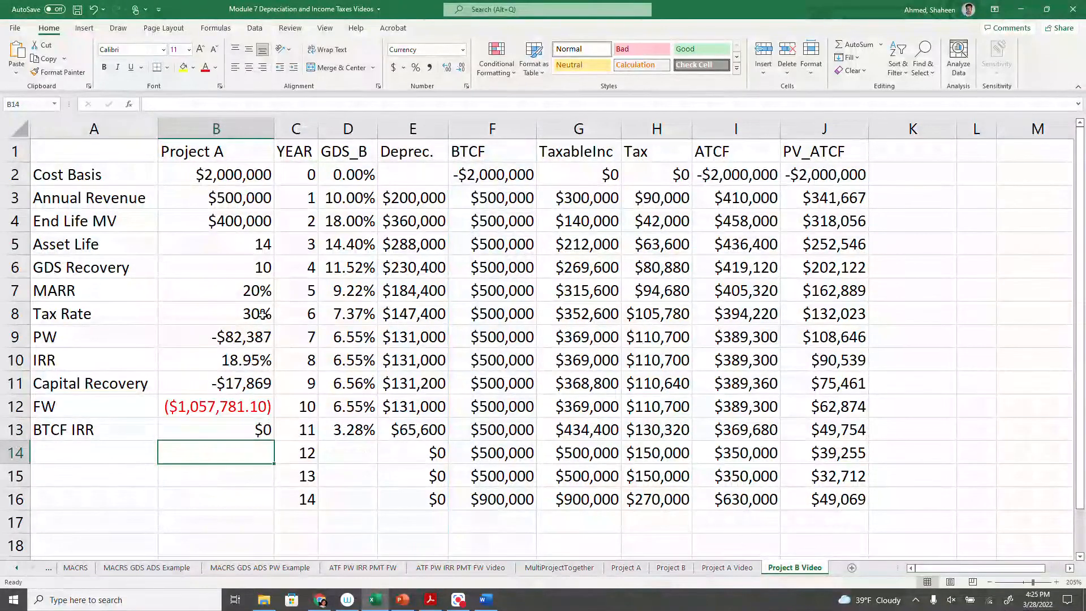
# - Copy the percentage format of the IRR cell B10 onto the BTCF IRR cell B13
pyautogui.click(263, 364)
pyautogui.click(56, 71)
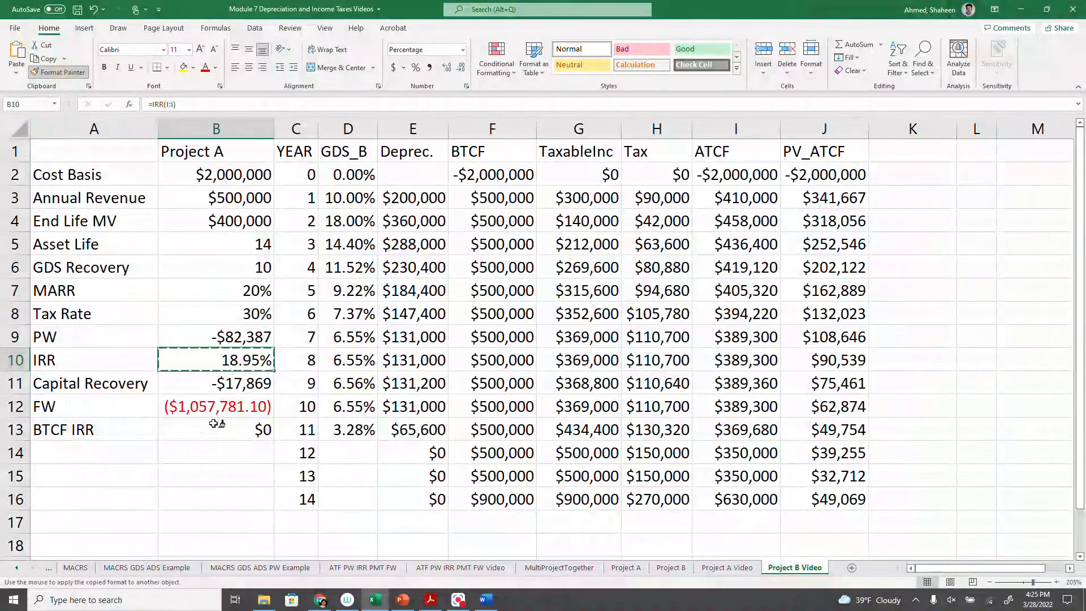
pyautogui.click(244, 429)
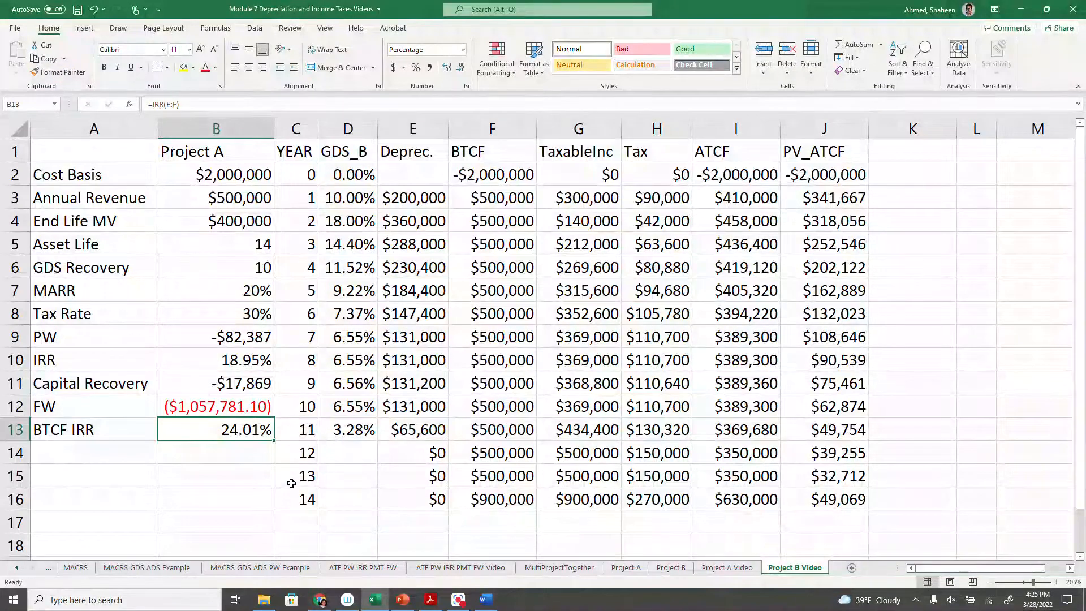